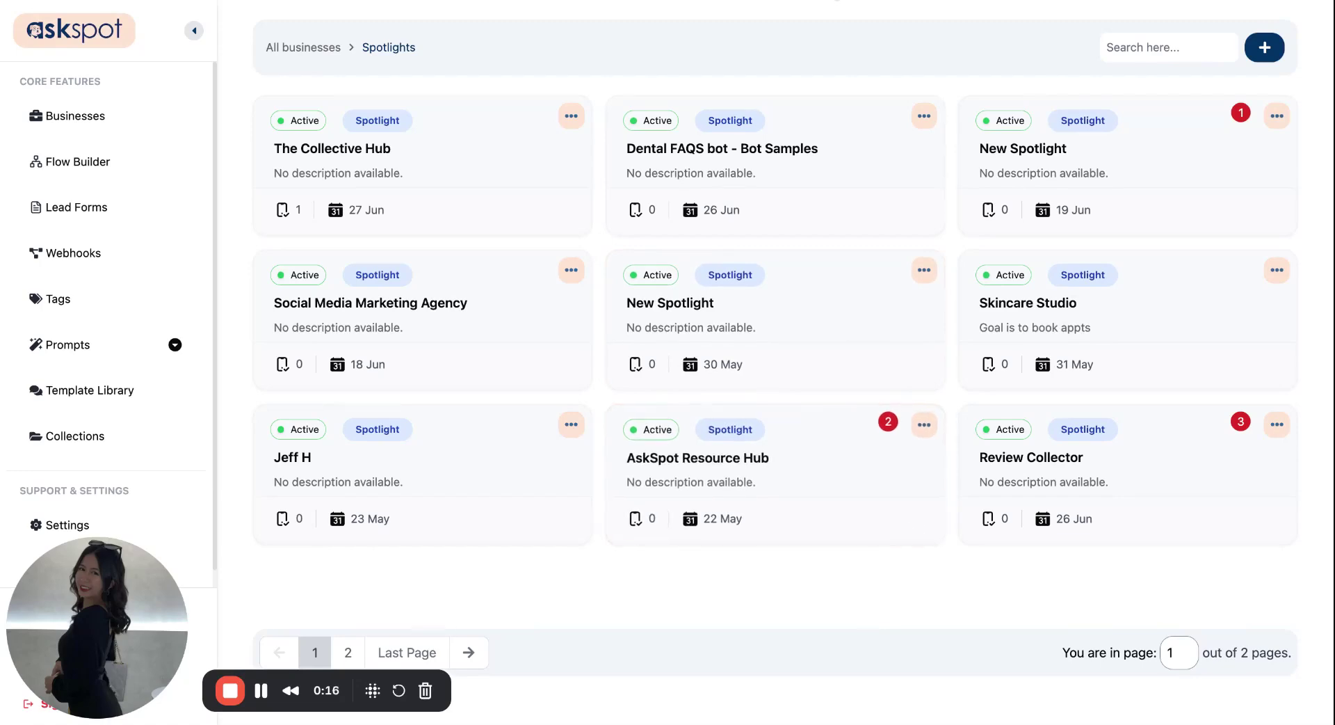
Switch to the Skool community post and read the AI Bartender Spotlight use case and its comments
left_click(580, 0)
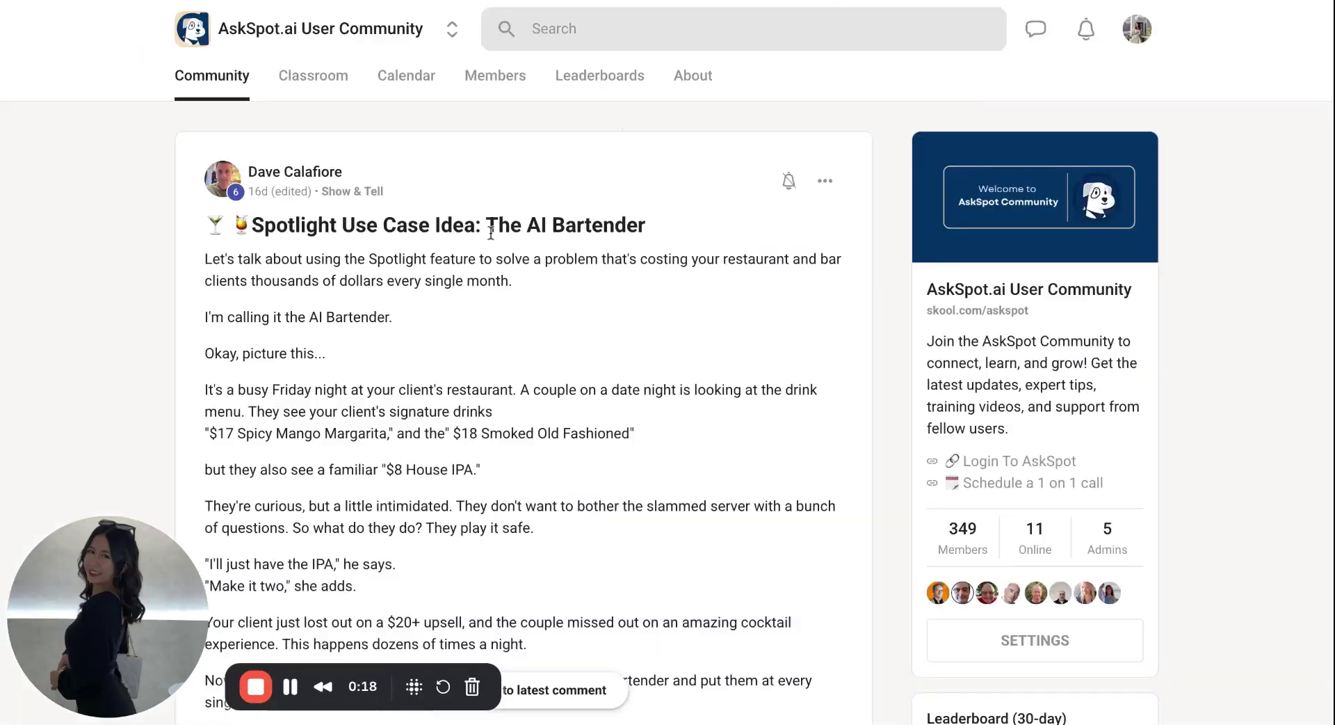
scroll(491, 232, "down", 5)
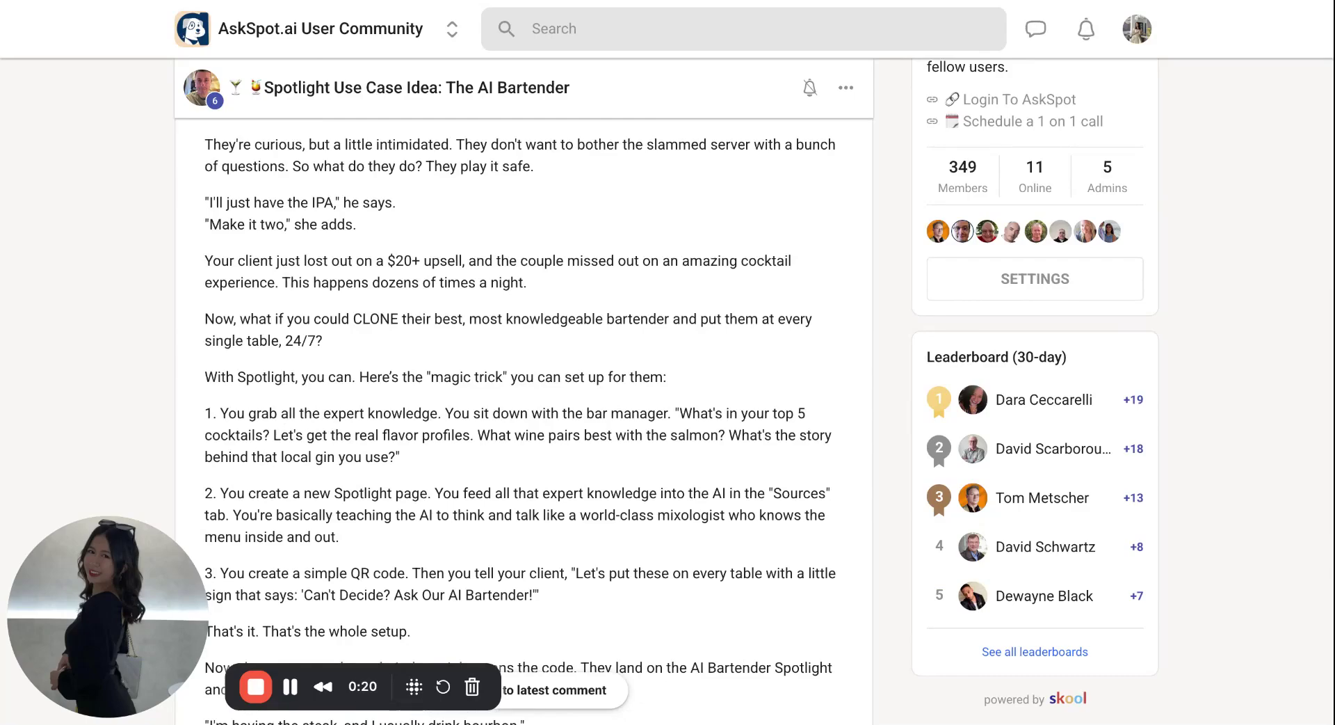
scroll(524, 417, "down", 14)
scroll(523, 276, "down", 11)
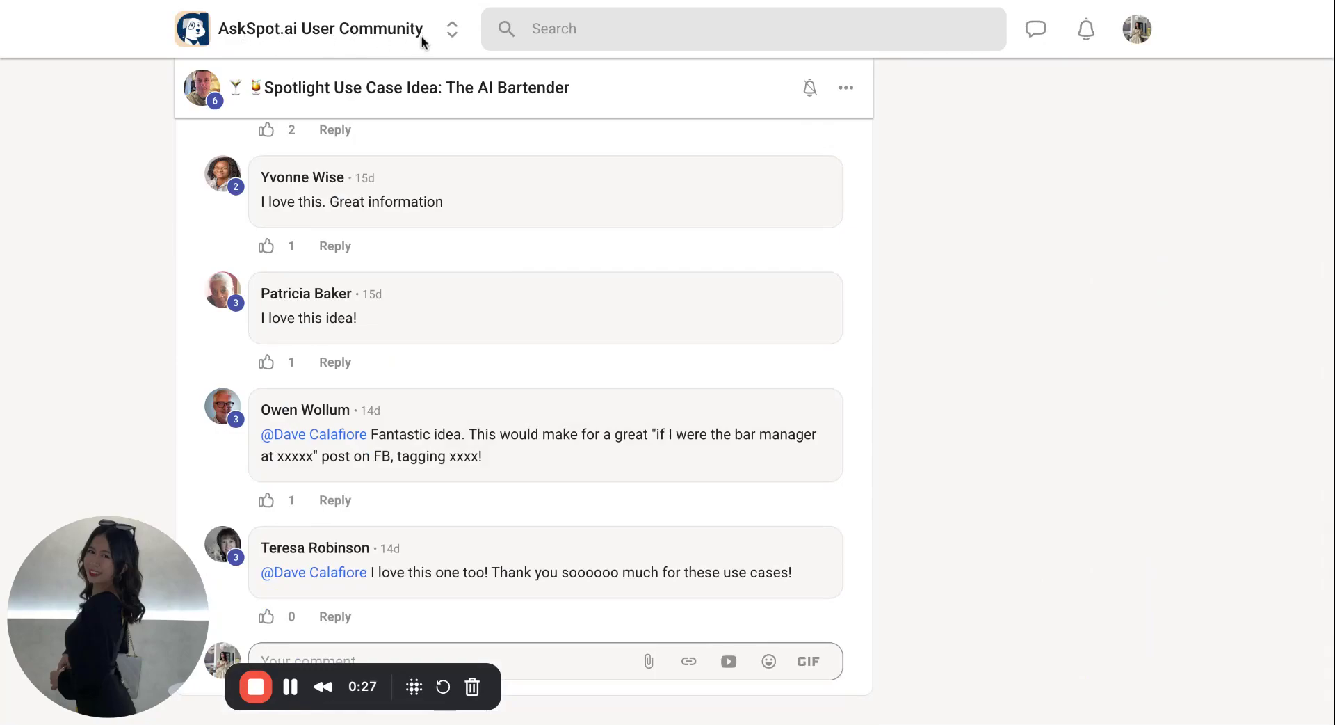
scroll(607, 383, "up", 15)
scroll(623, 396, "up", 15)
scroll(612, 389, "up", 1)
scroll(559, 411, "down", 1)
scroll(559, 415, "up", 1)
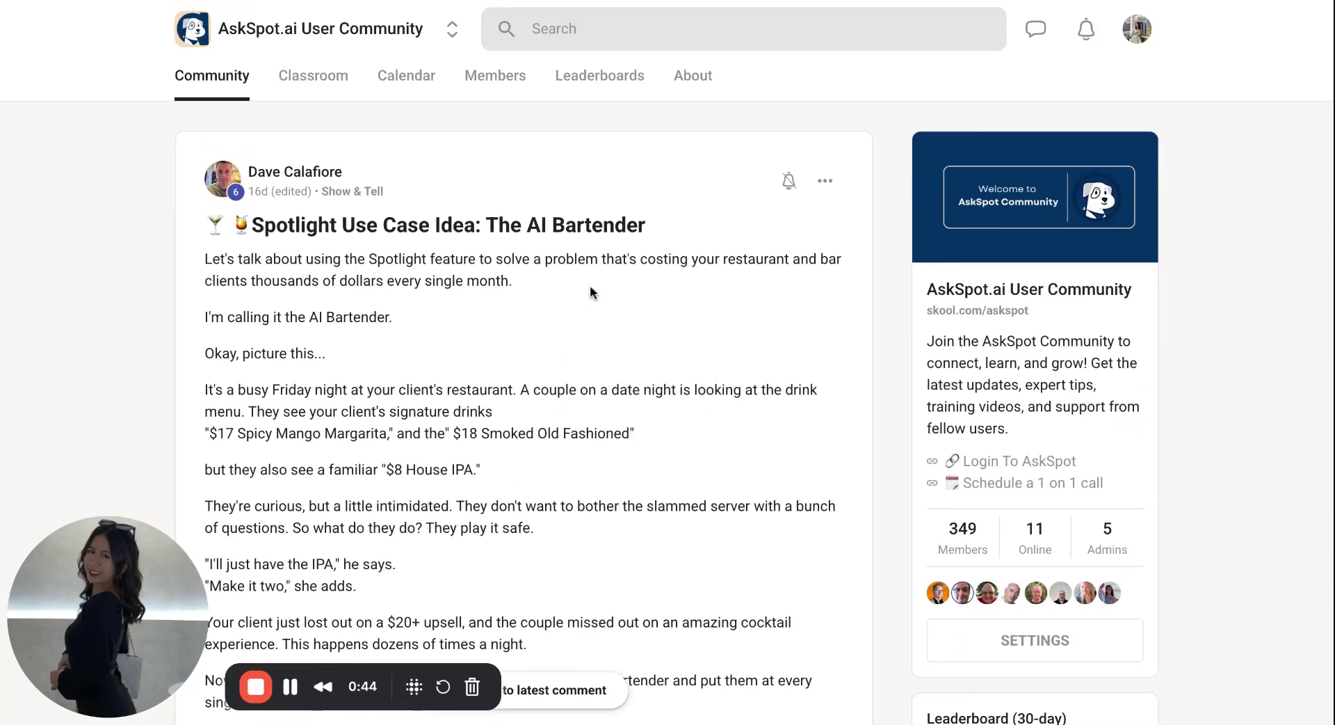
scroll(590, 348, "down", 1)
scroll(626, 250, "up", 1)
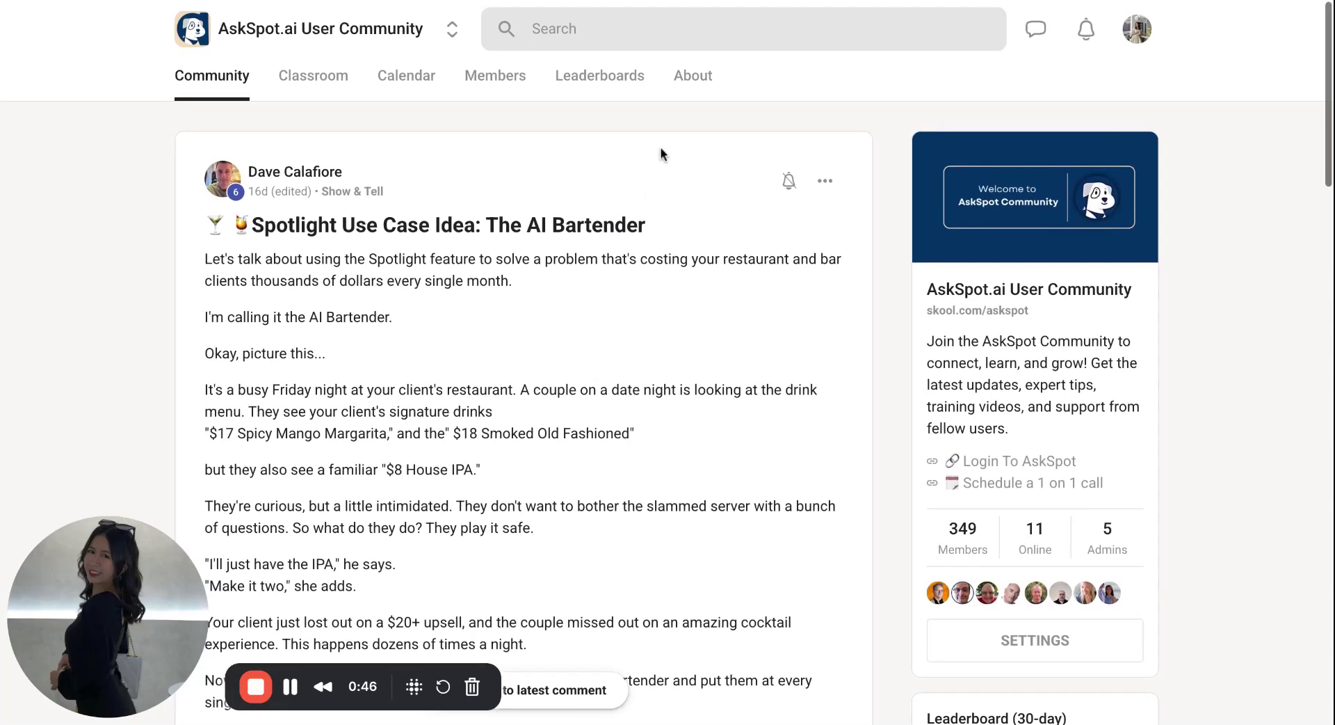
Return to AskSpot, start a new Spotlight and name it "The AI Bartender"
left_click(529, 1)
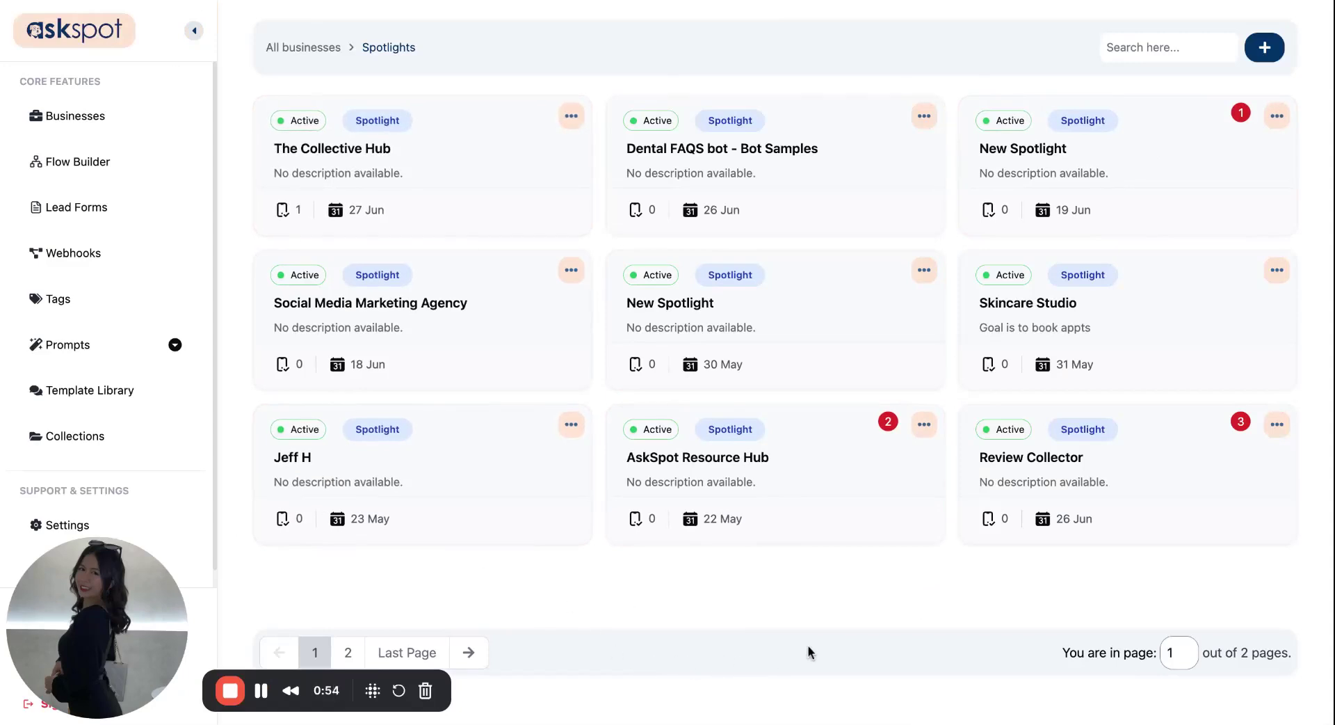
left_click(1267, 61)
left_click(432, 384)
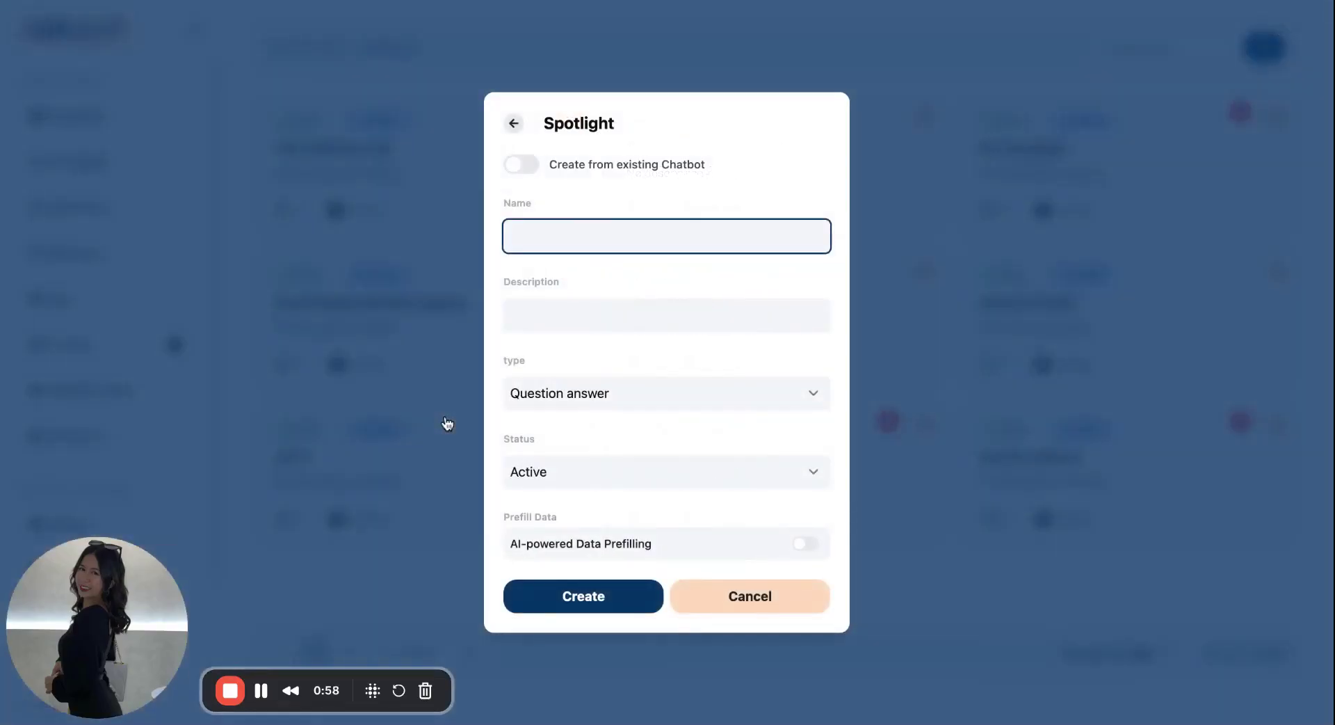
left_click(231, 690)
left_click(1297, 362)
left_click(577, 231)
type("The AI Bartender")
Enter the description "This is a Spotlight for Bar or Restaurant" and create the Spotlight
left_click(605, 315)
key("ctrl+v")
key("ctrl+a")
key("BackSpace")
type("This is a Spotliig")
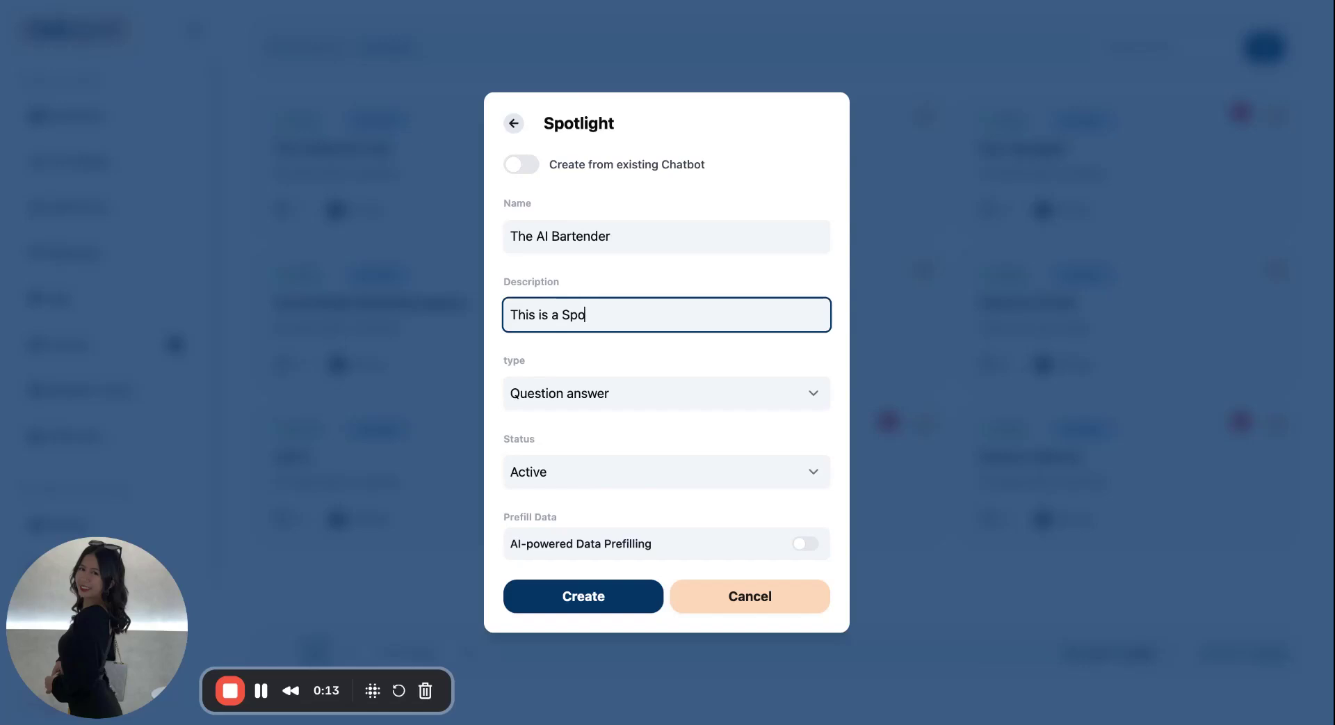
key("BackSpace")
key("BackSpace")
key("BackSpace")
type("ight for. Bar or Rest")
key("BackSpace")
key("BackSpace")
type("staurant")
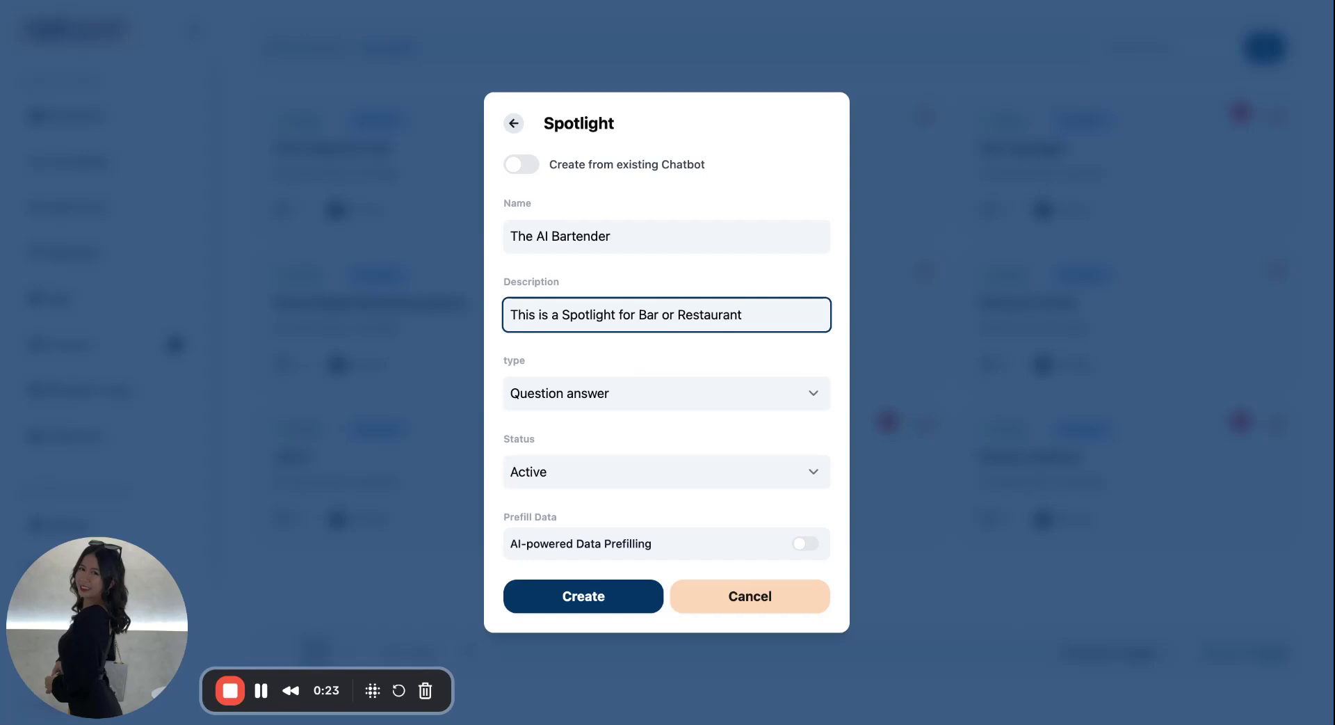
left_click(596, 603)
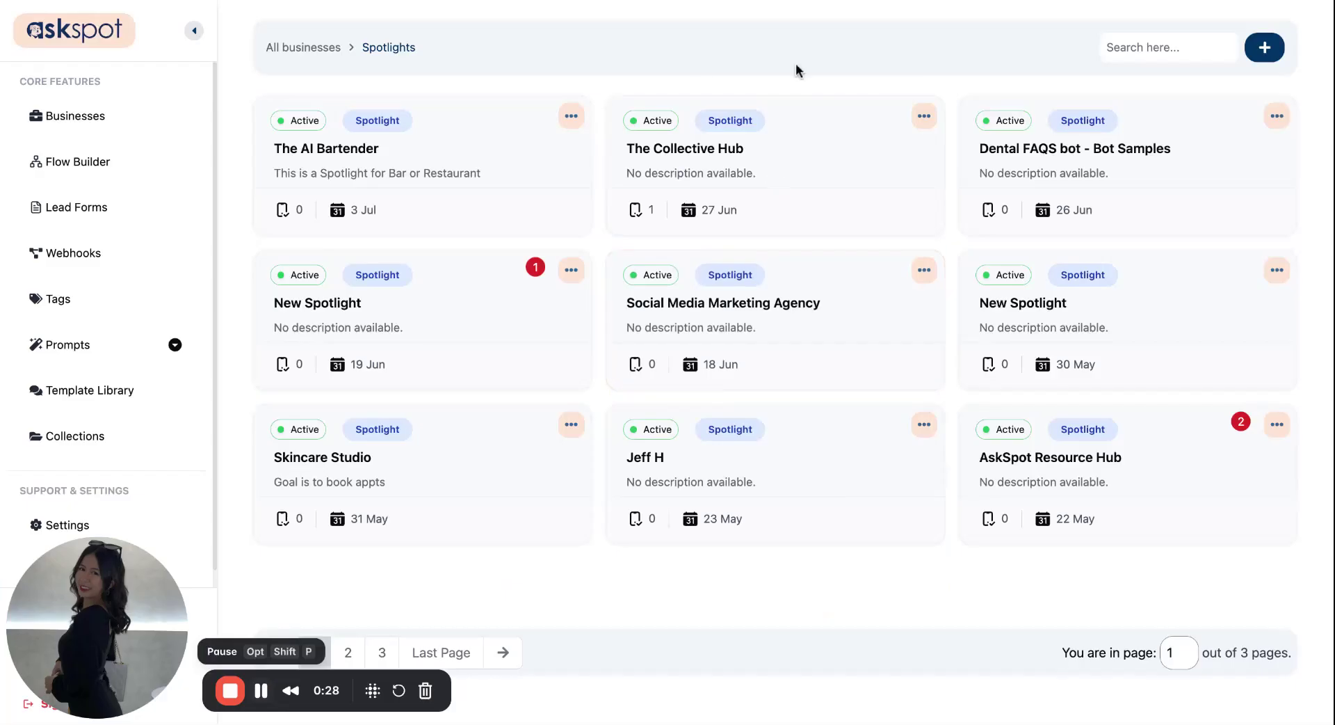
Open The AI Bartender Spotlight's settings and set the header title to "Ask our AI Bartender"
left_click(353, 148)
scroll(490, 339, "down", 5)
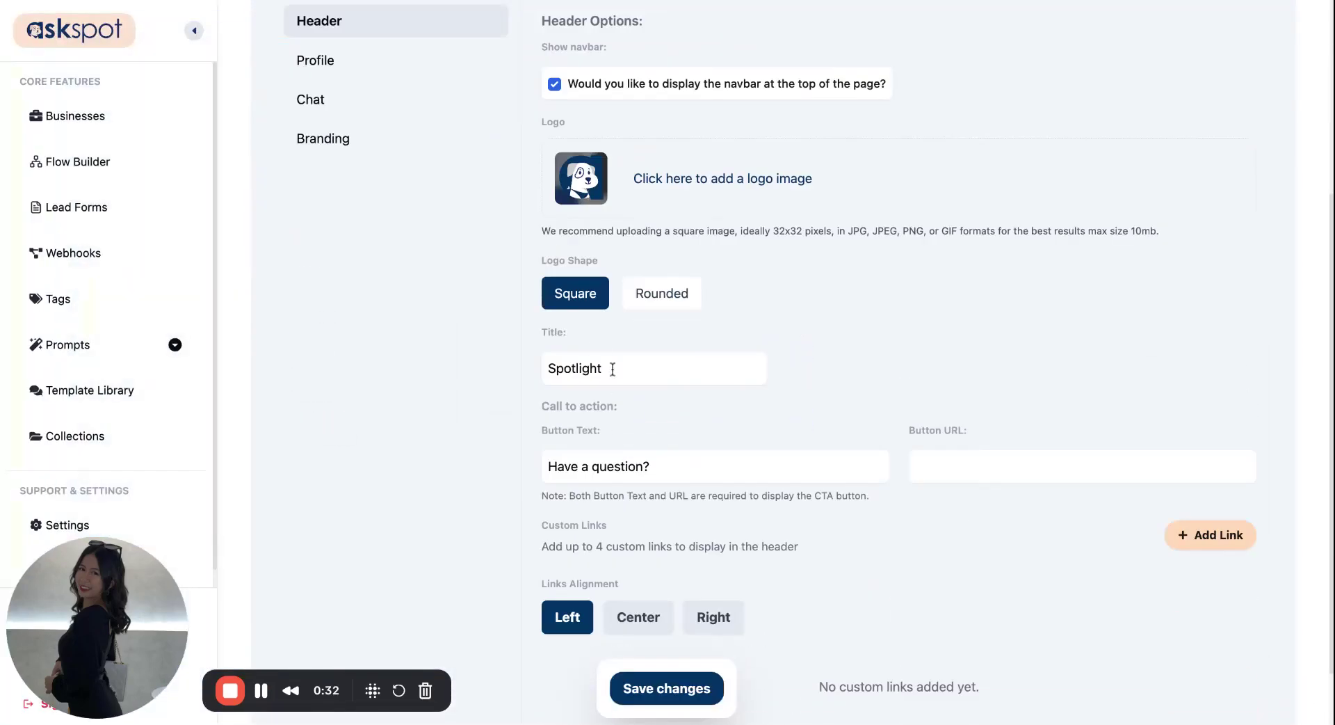
double_click(613, 370)
key("BackSpace")
type("Ask our.")
key("BackSpace")
type("AI Bartendr")
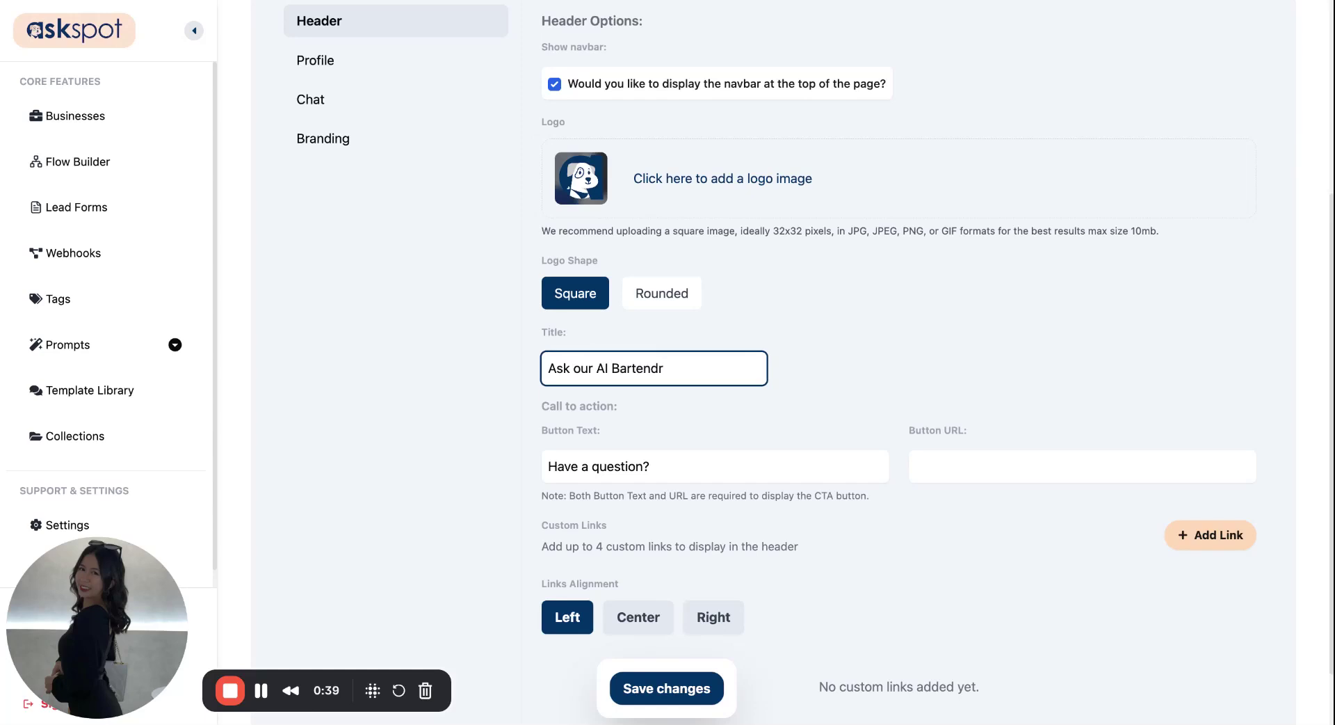
key("BackSpace")
type("er")
left_click(904, 369)
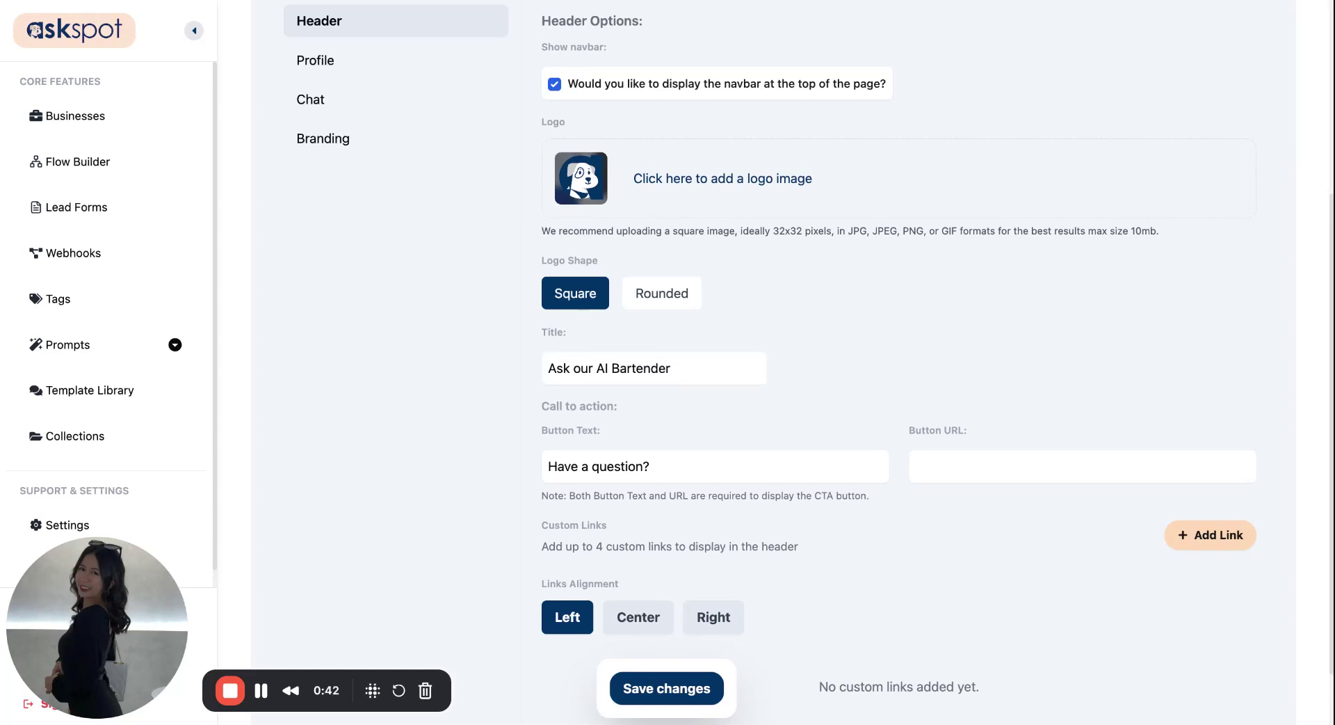
left_click(626, 462)
triple_click(626, 462)
type("Find Your Perfect Drink")
left_click(724, 419)
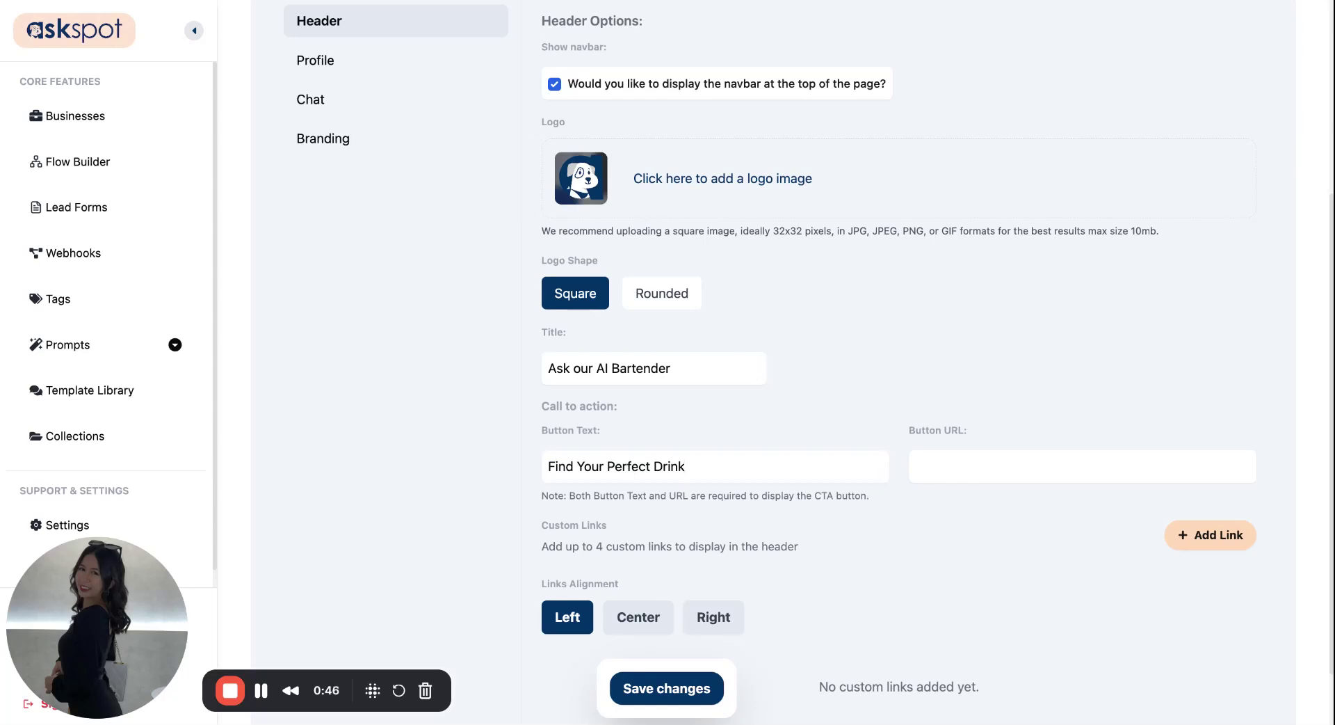
left_click(1004, 466)
type("https://yourbarurl.com/menu")
left_click(963, 318)
scroll(981, 368, "down", 2)
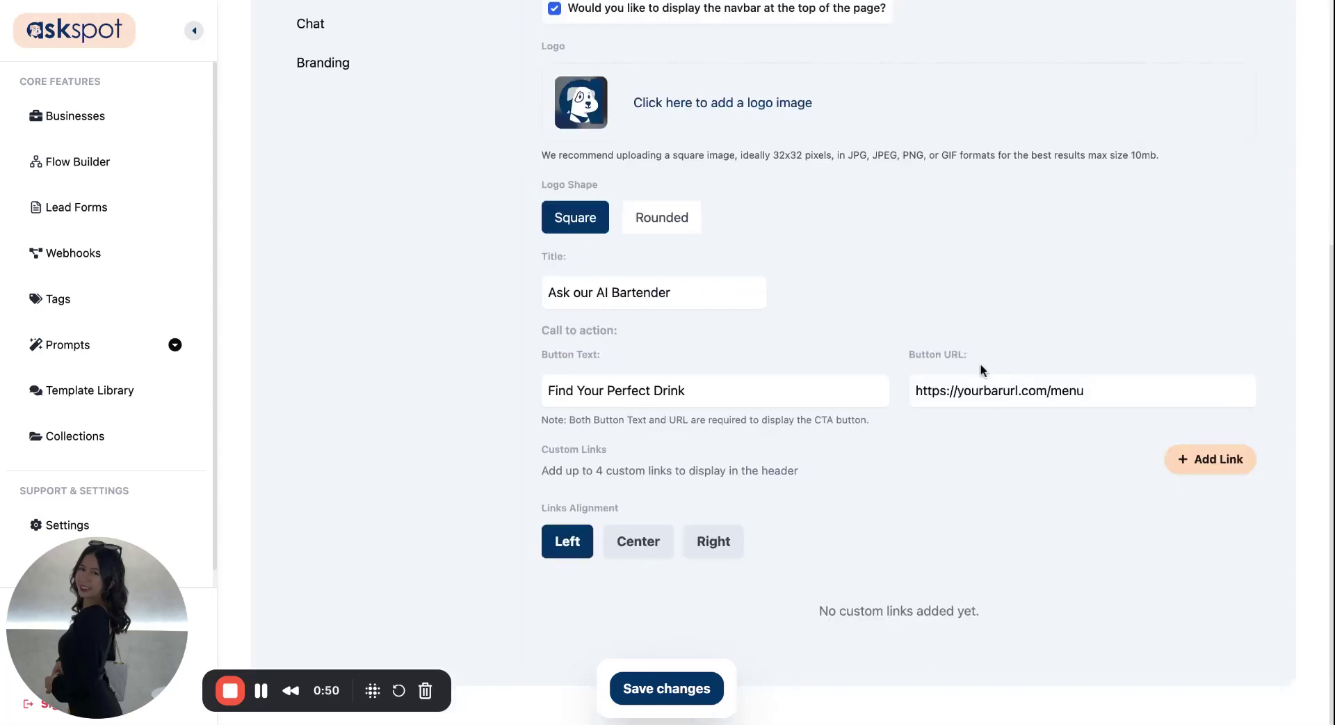
left_click(1235, 464)
left_click(1236, 465)
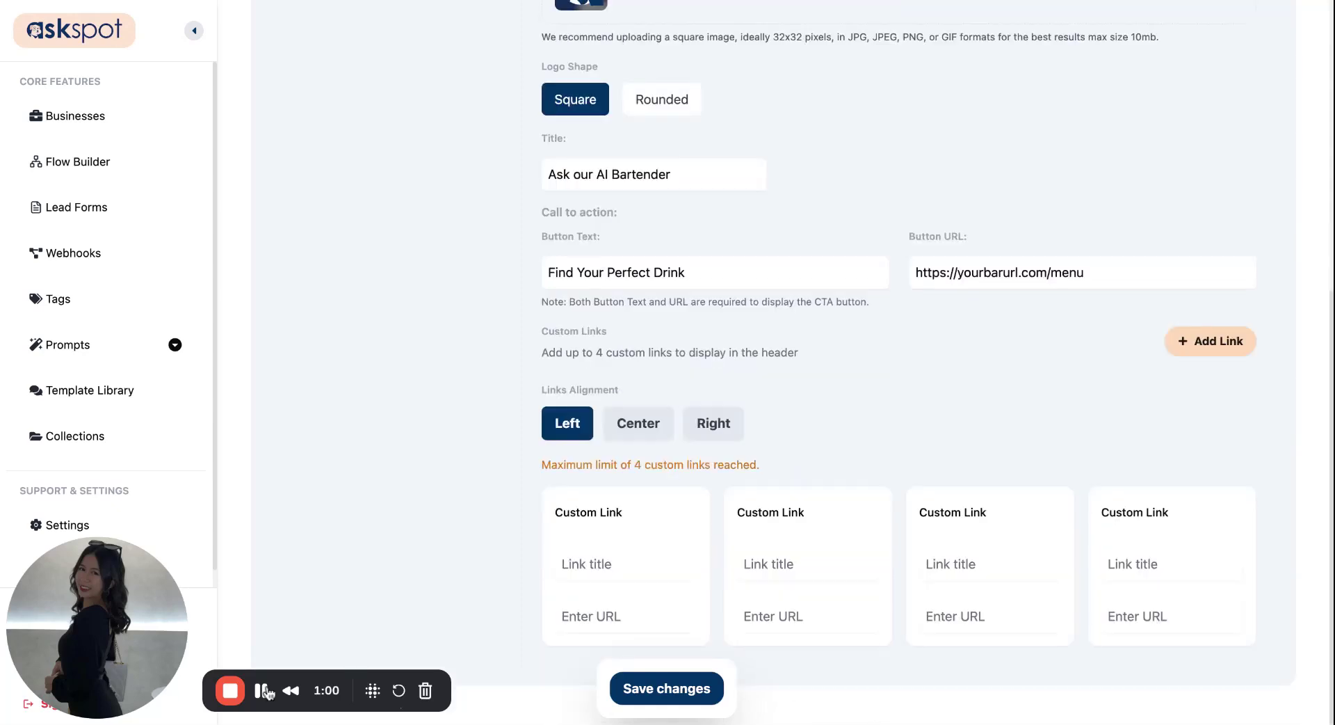
left_click(612, 564)
type("Food Pairings")
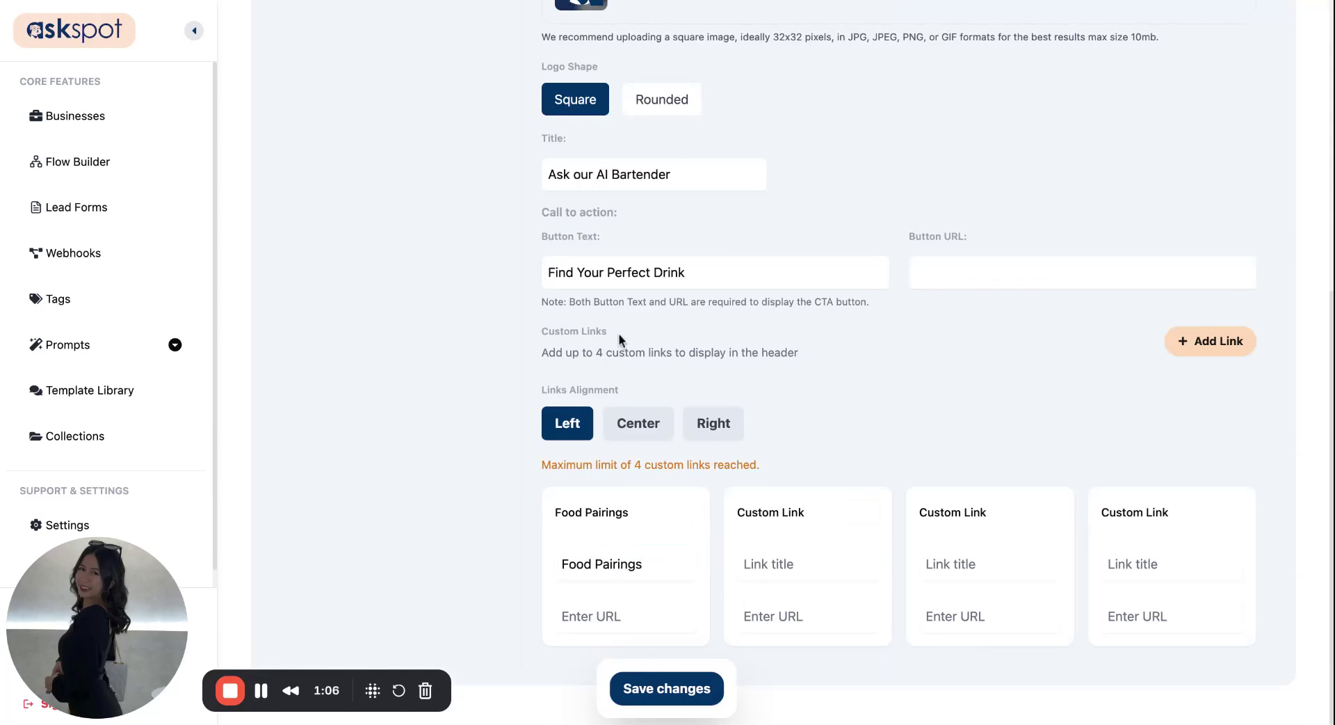
left_click(619, 612)
type("https://yourbarurl.com/menu")
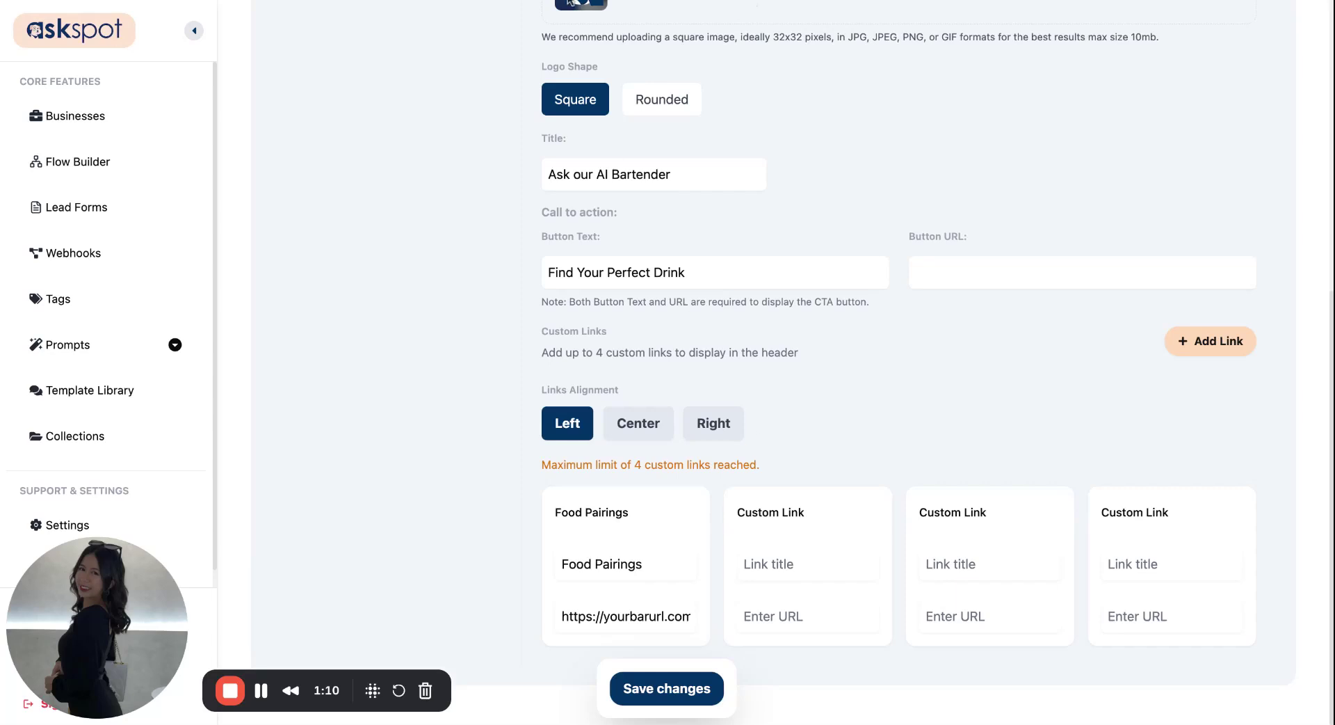
left_click(790, 563)
type("Happy Hour Specials")
key("super+Tab")
key("super+Tab")
left_click(815, 617)
type("https://yourbarurl.com/menu")
key("super+Tab")
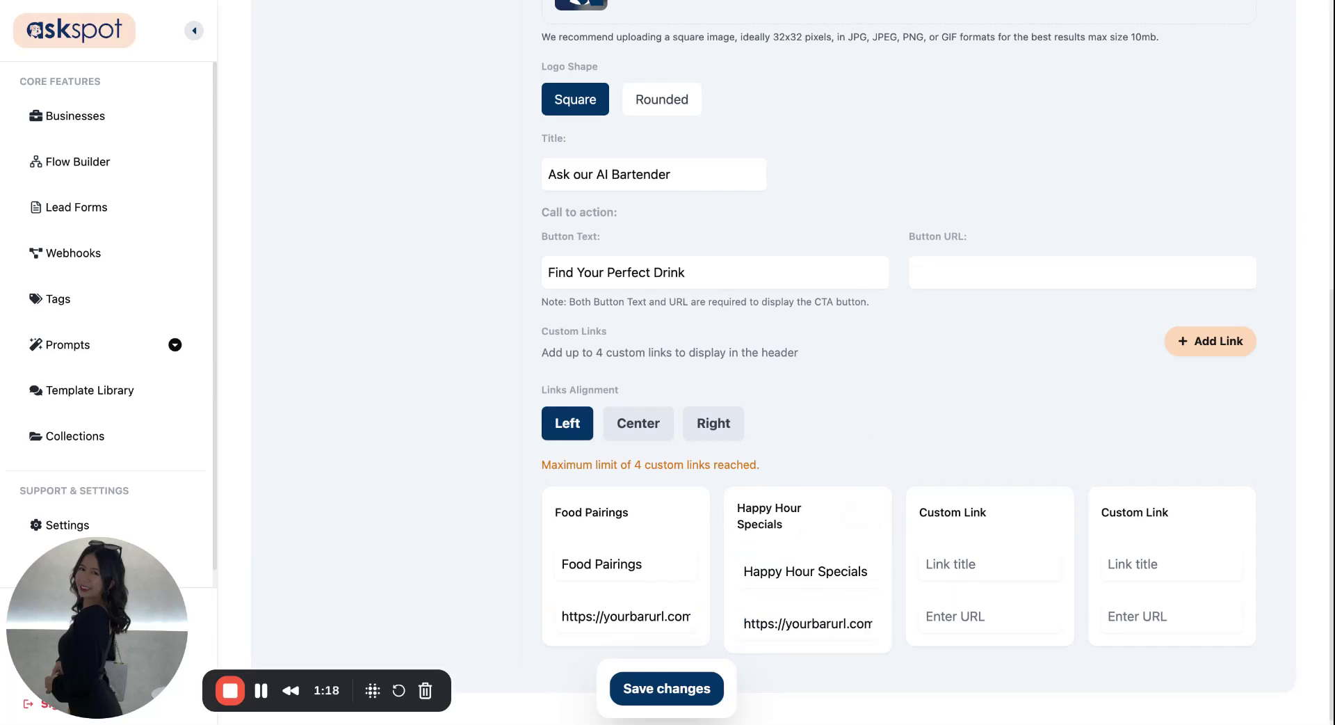
left_click(998, 562)
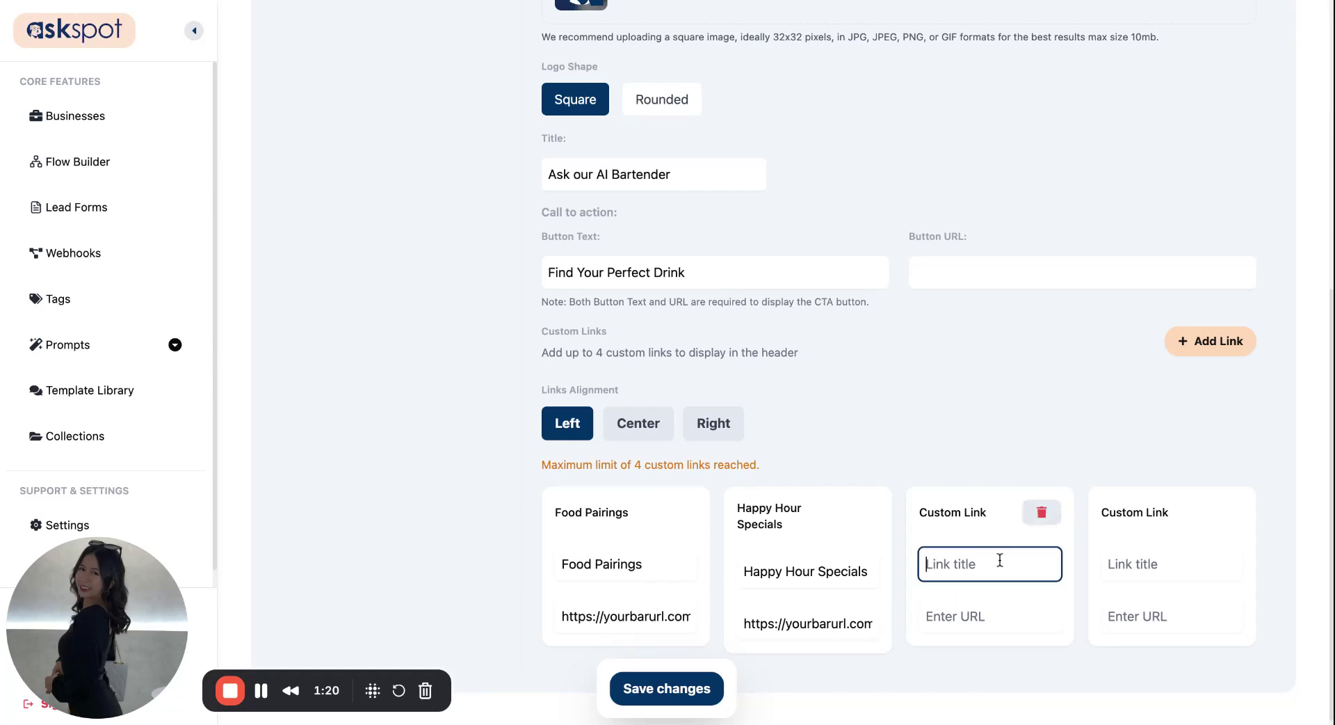
type("Meet Our Mixologists")
left_click(994, 629)
key("super+Tab")
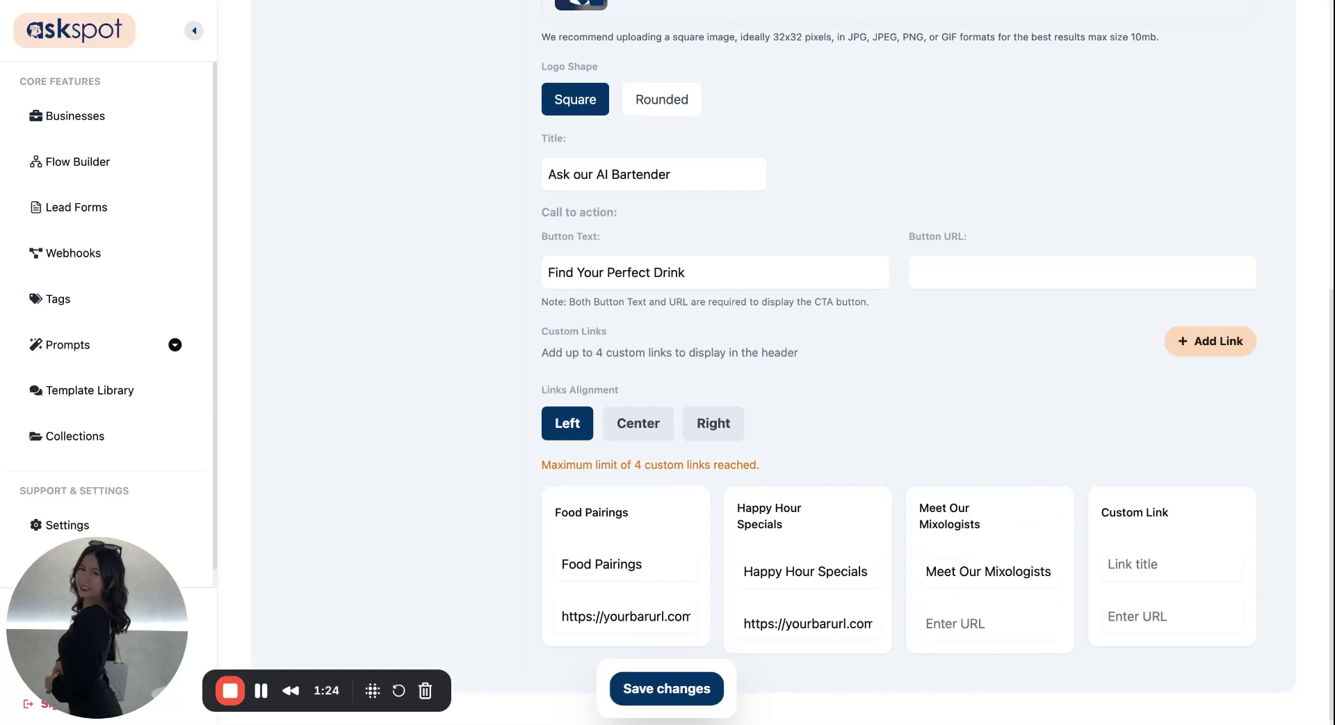
left_click(972, 623)
type("https://yourbarurl.com")
left_click(1189, 567)
type("About Us")
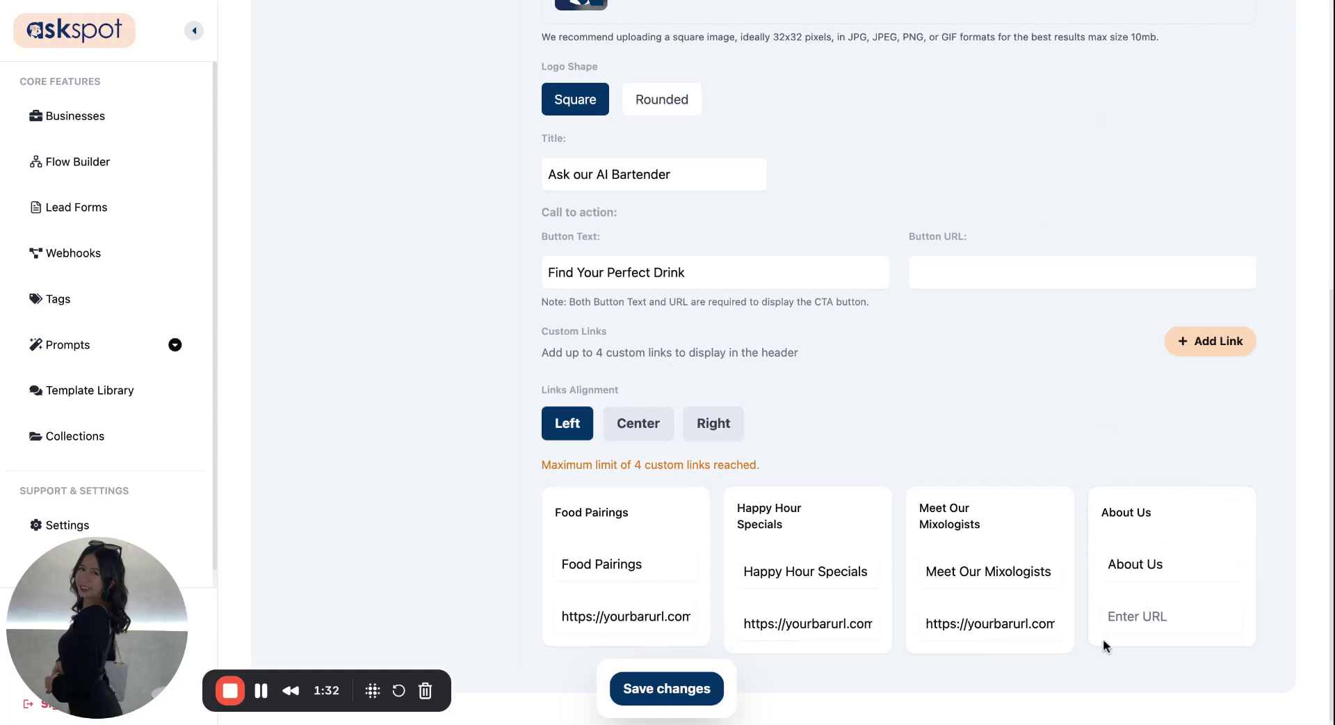
left_click(1142, 625)
type("https://yourbarurl.com/")
left_click(686, 696)
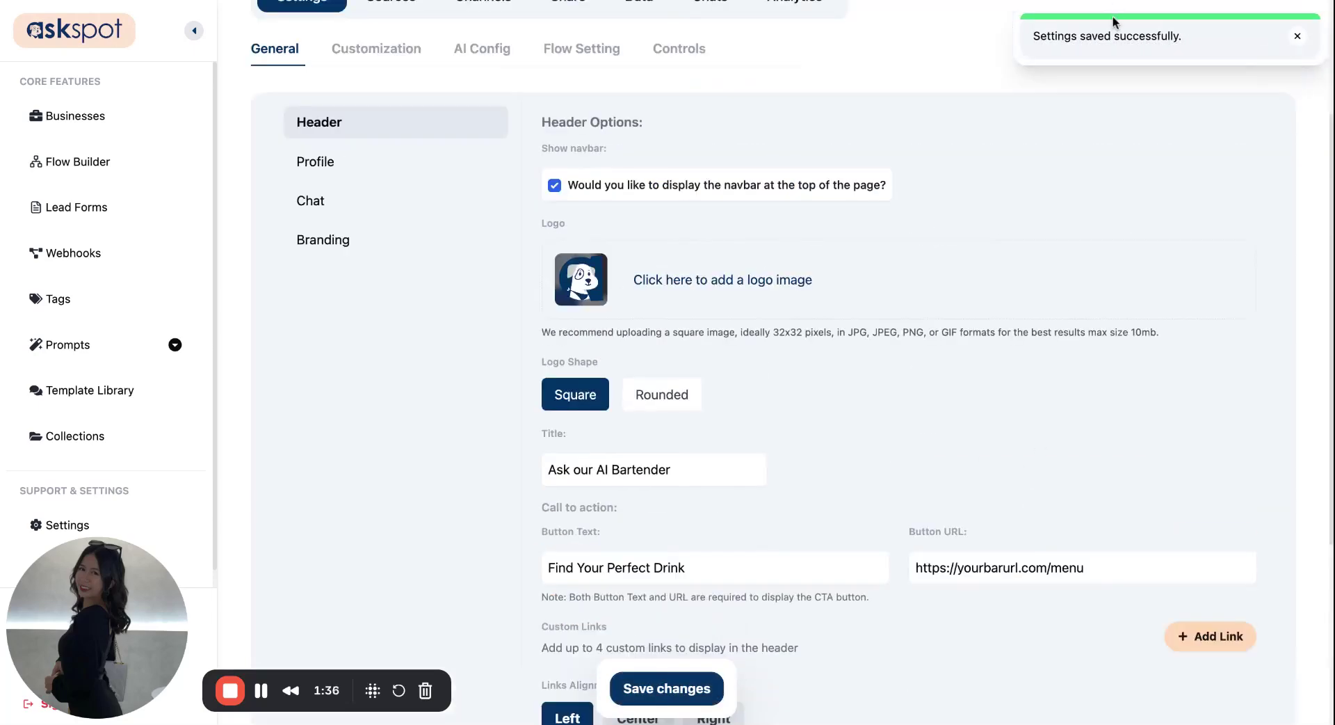
Open the profile options and upload the AI Bartender logo as the profile image using the crop option
scroll(1045, 399, "down", 4)
scroll(1051, 396, "up", 6)
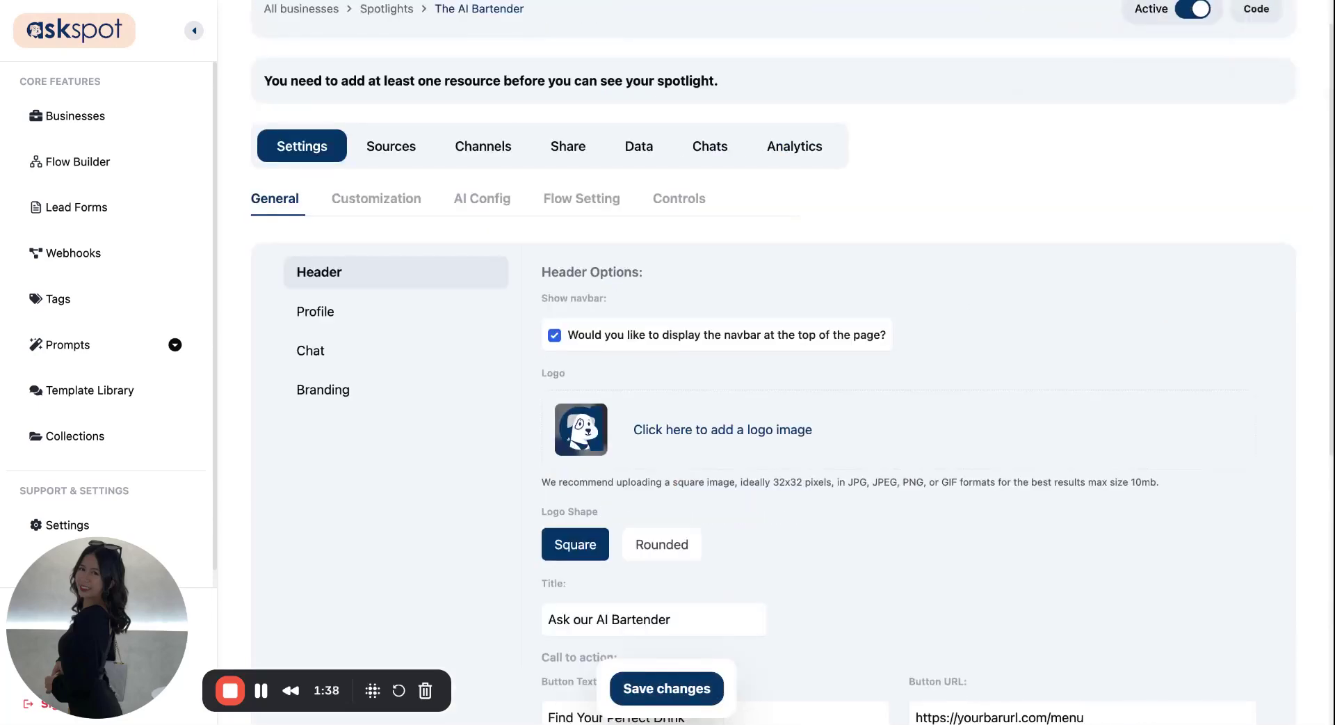
left_click(361, 321)
scroll(765, 418, "down", 1)
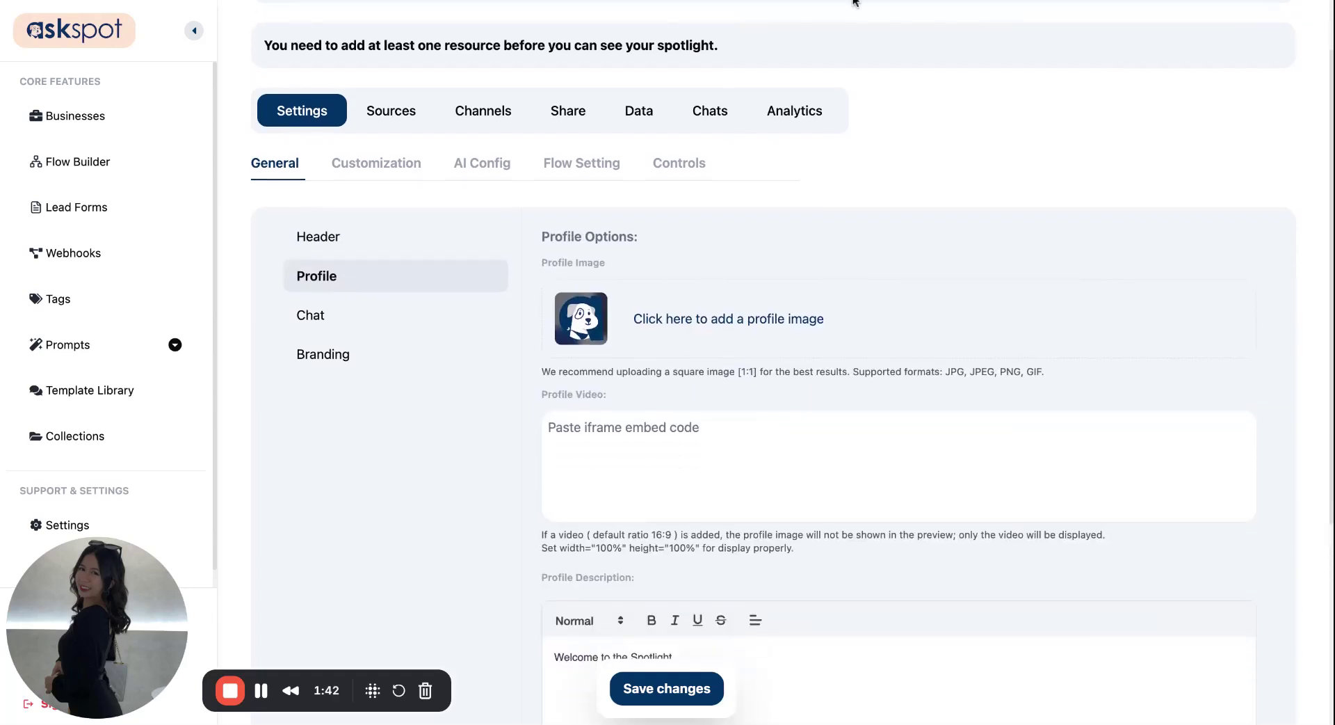
scroll(793, 425, "down", 2)
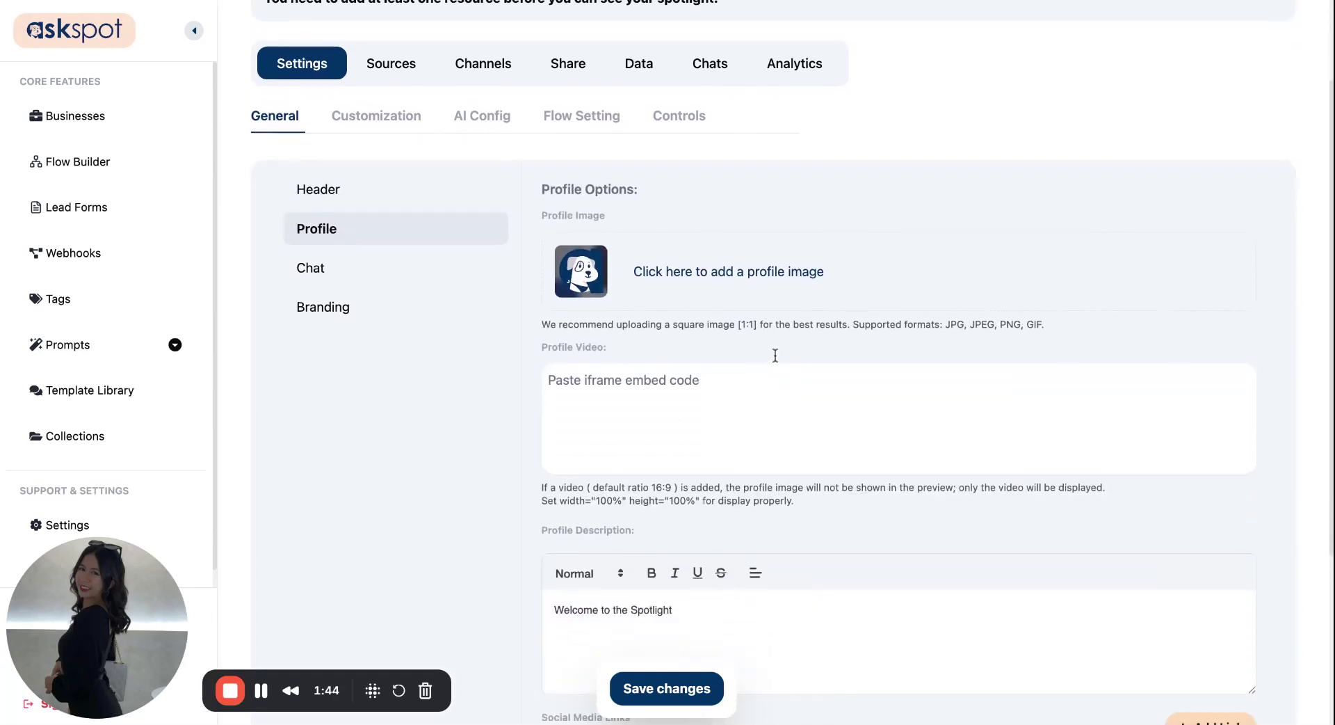
left_click(703, 437)
left_click(752, 348)
left_click(770, 272)
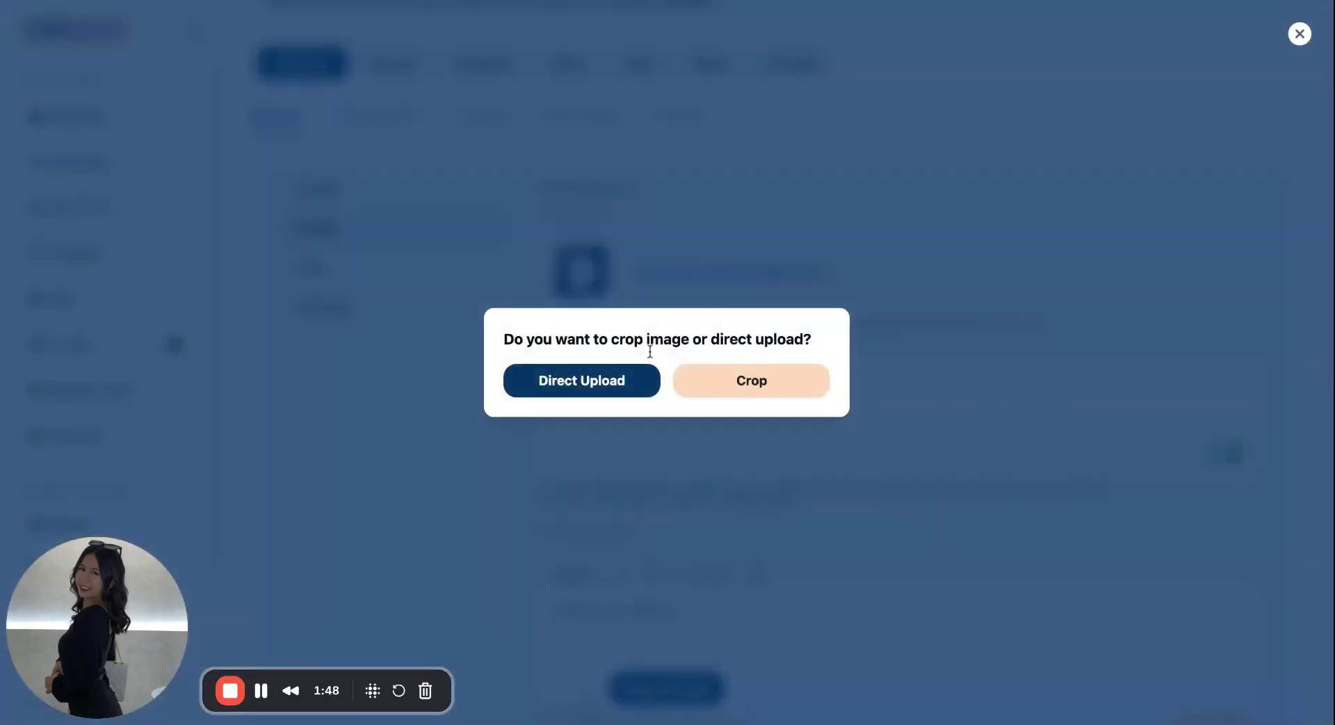
left_click(707, 390)
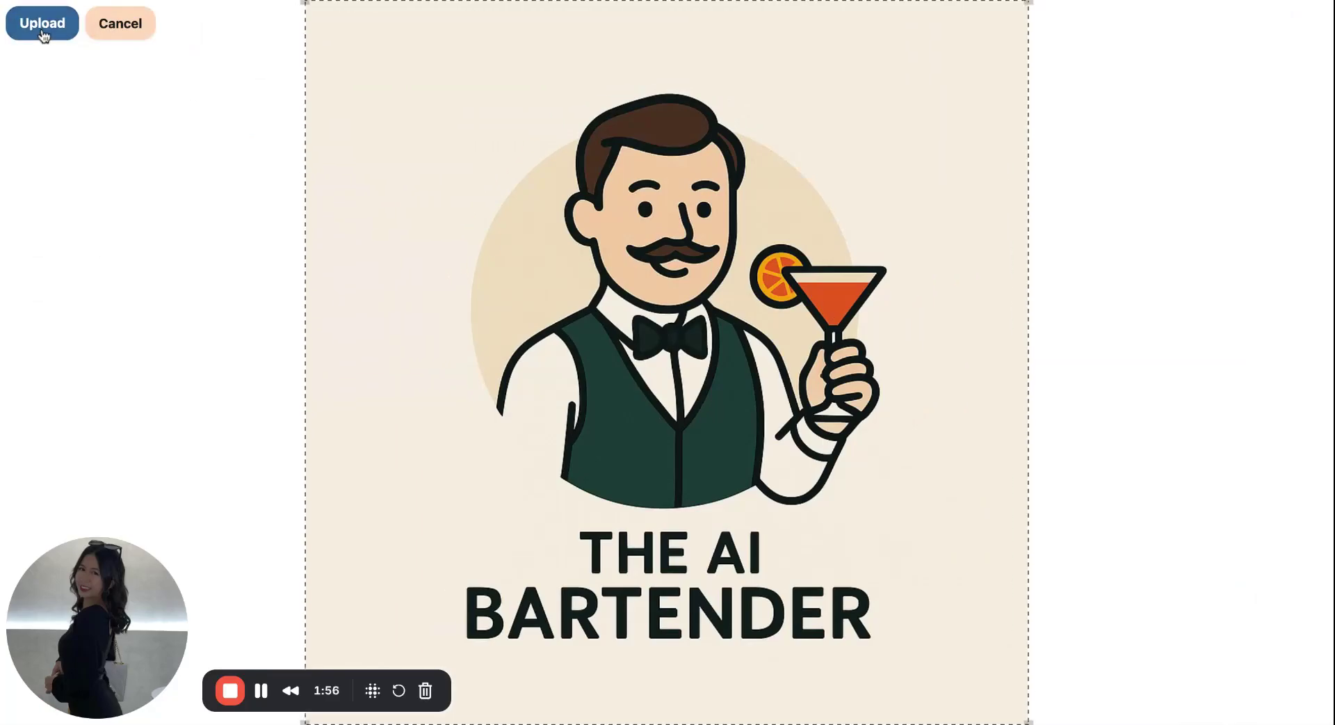
left_click(42, 26)
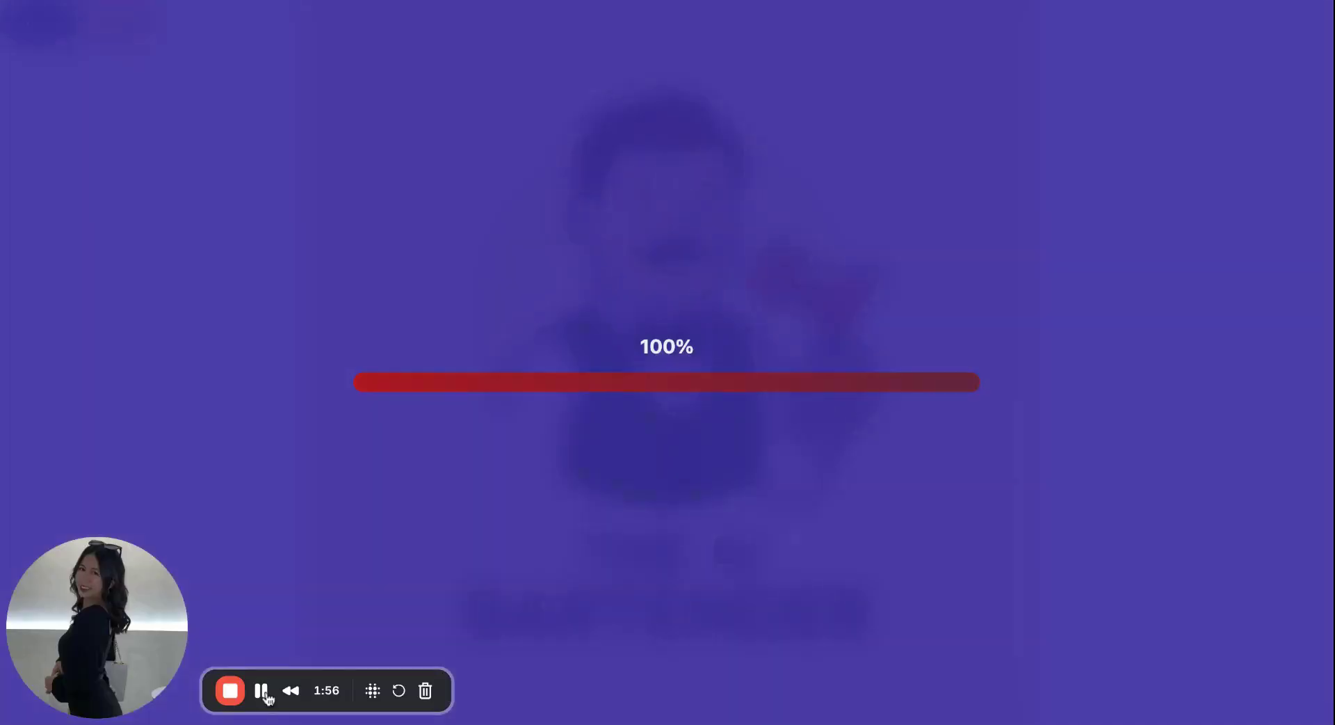
Set profile description: "Welcome to your personal drink concierge! I know everything about our cocktails, wine list, and pairings — just tell me what you're in the mood for."
scroll(821, 315, "down", 5)
left_click_drag(542, 272, 548, 270)
left_click(578, 267)
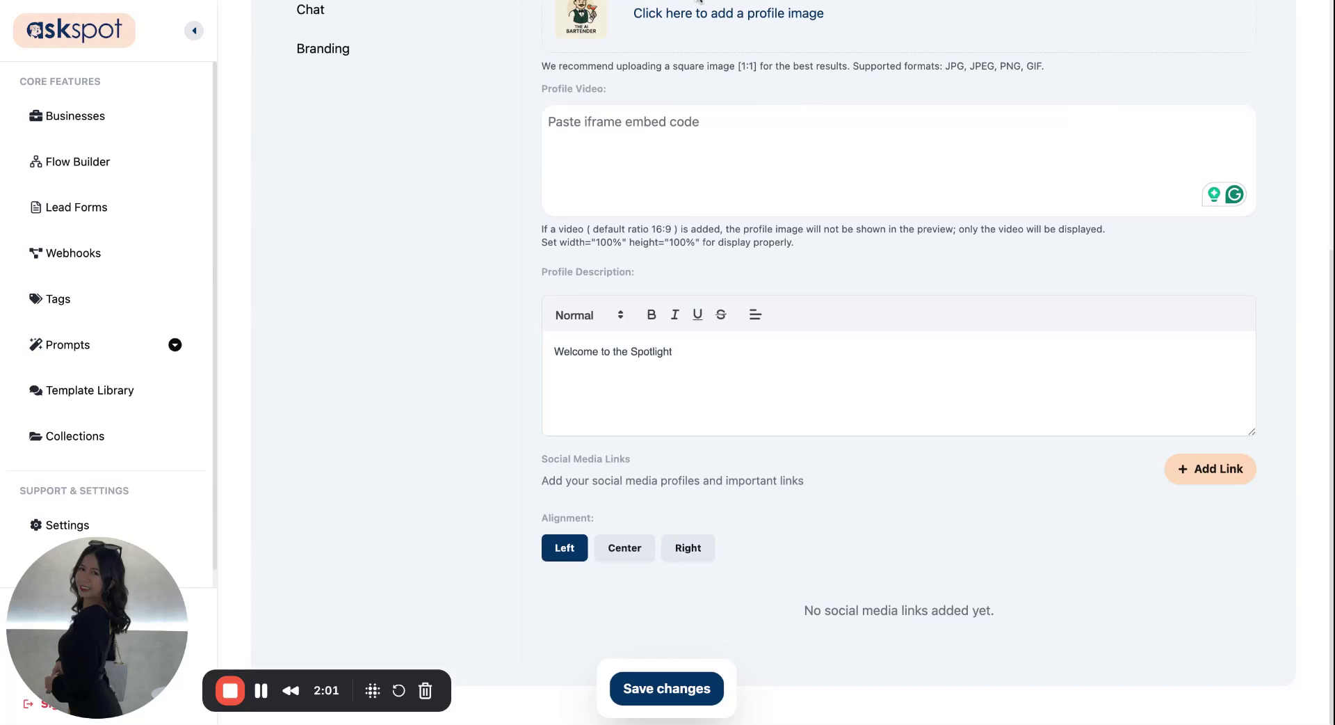
left_click(631, 369)
key("ctrl+a")
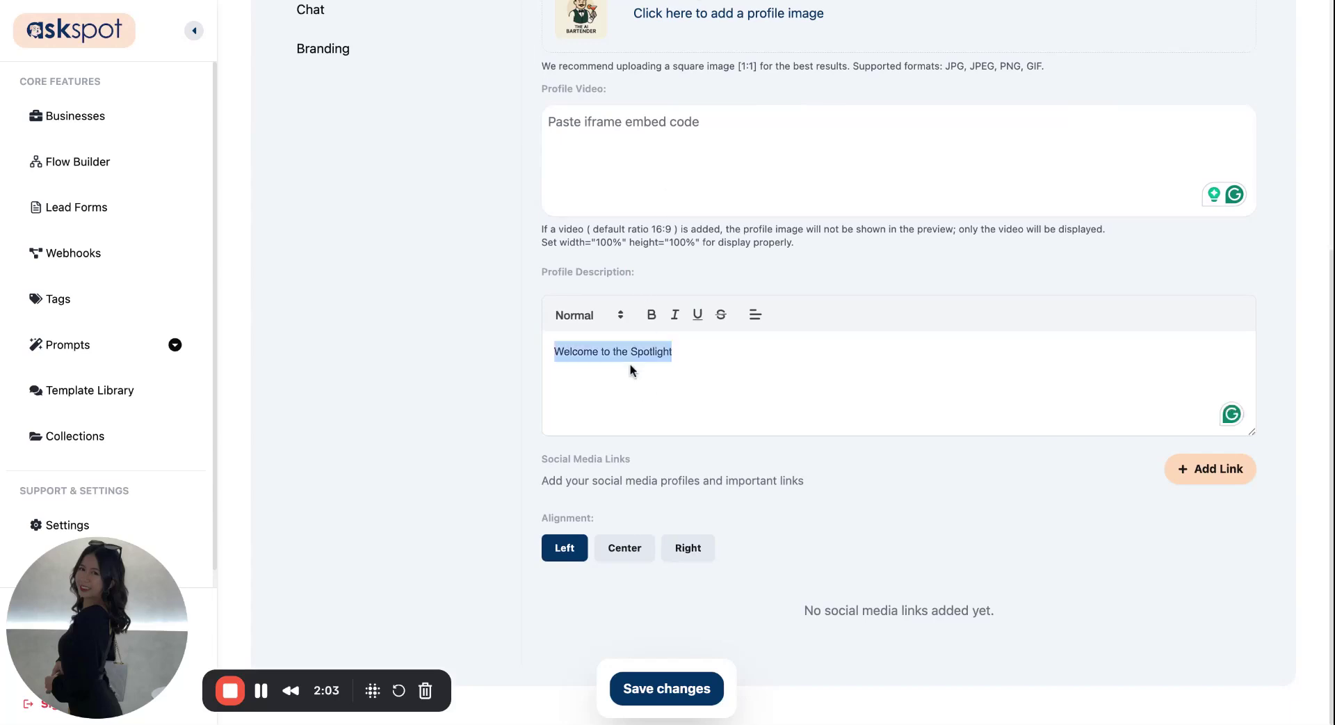
type("Welcome to your personal drink concierge! I know everything about our cocktails, wine list, and pairings — just tell me what you're in the mood for.")
key("BackSpace")
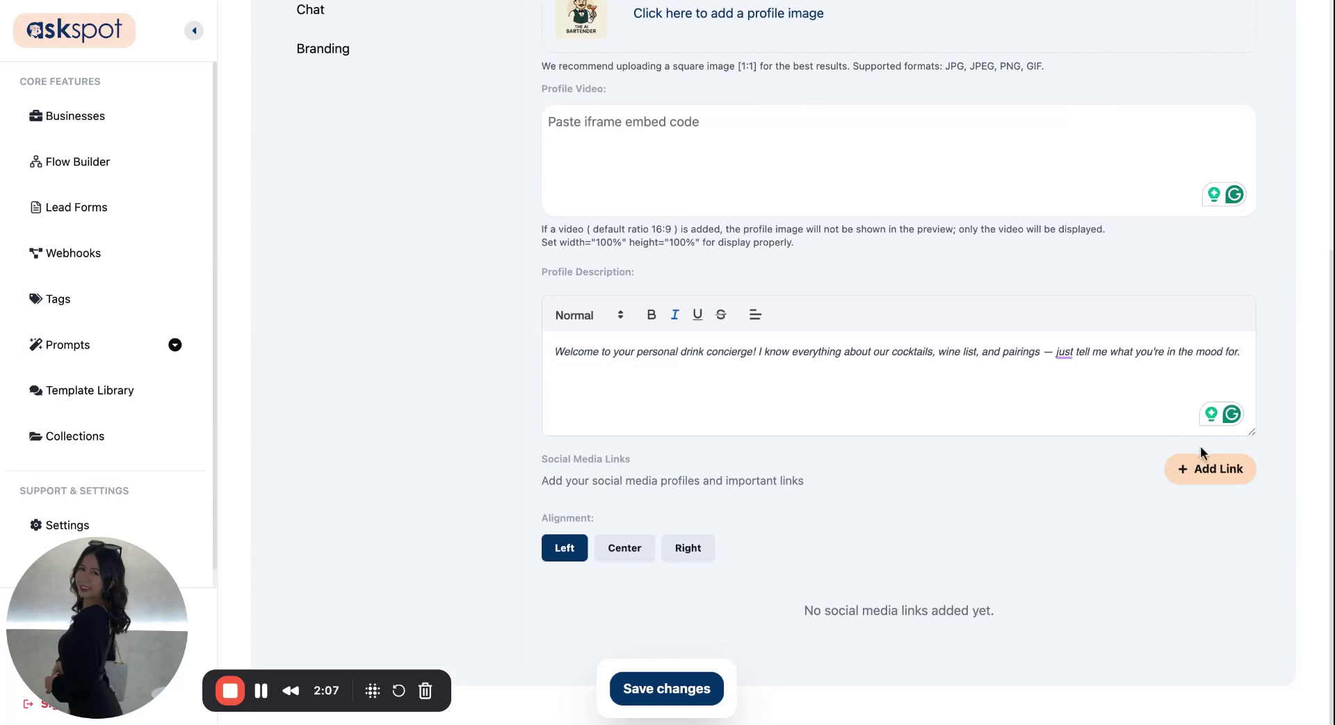
left_click(1219, 469)
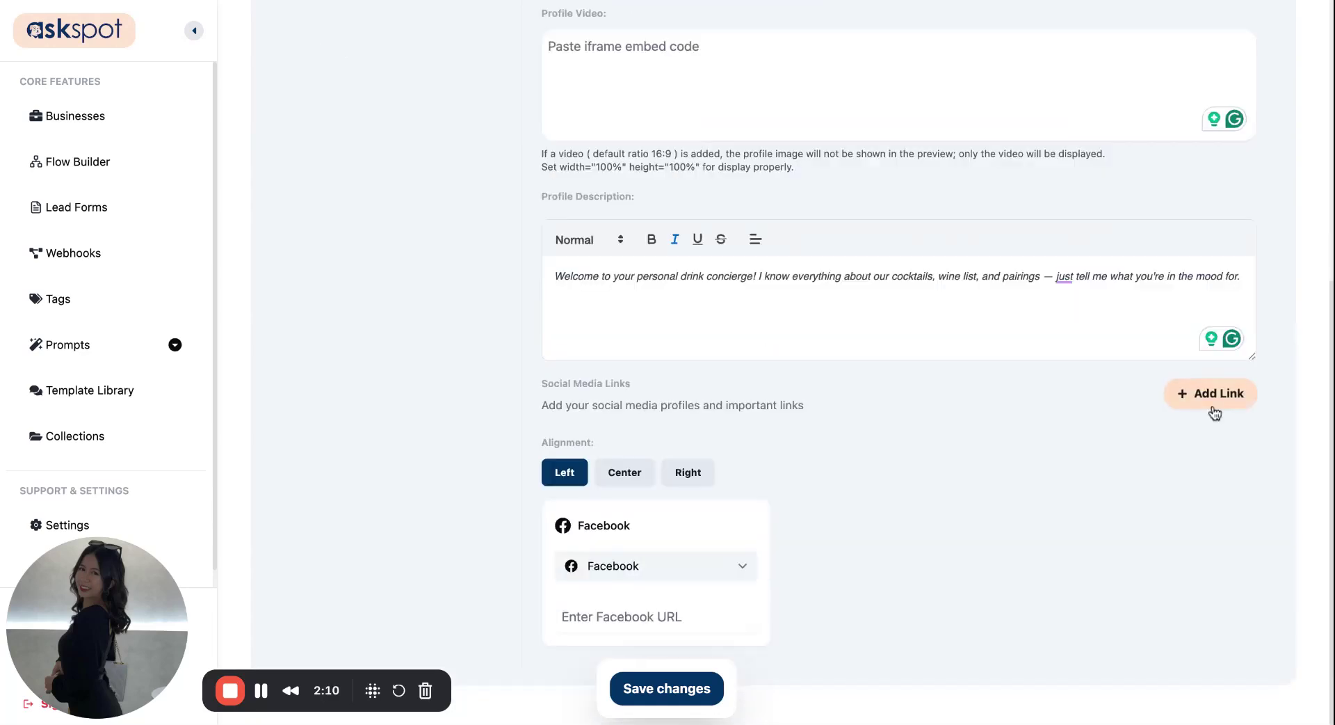
left_click(1215, 413)
left_click(1214, 412)
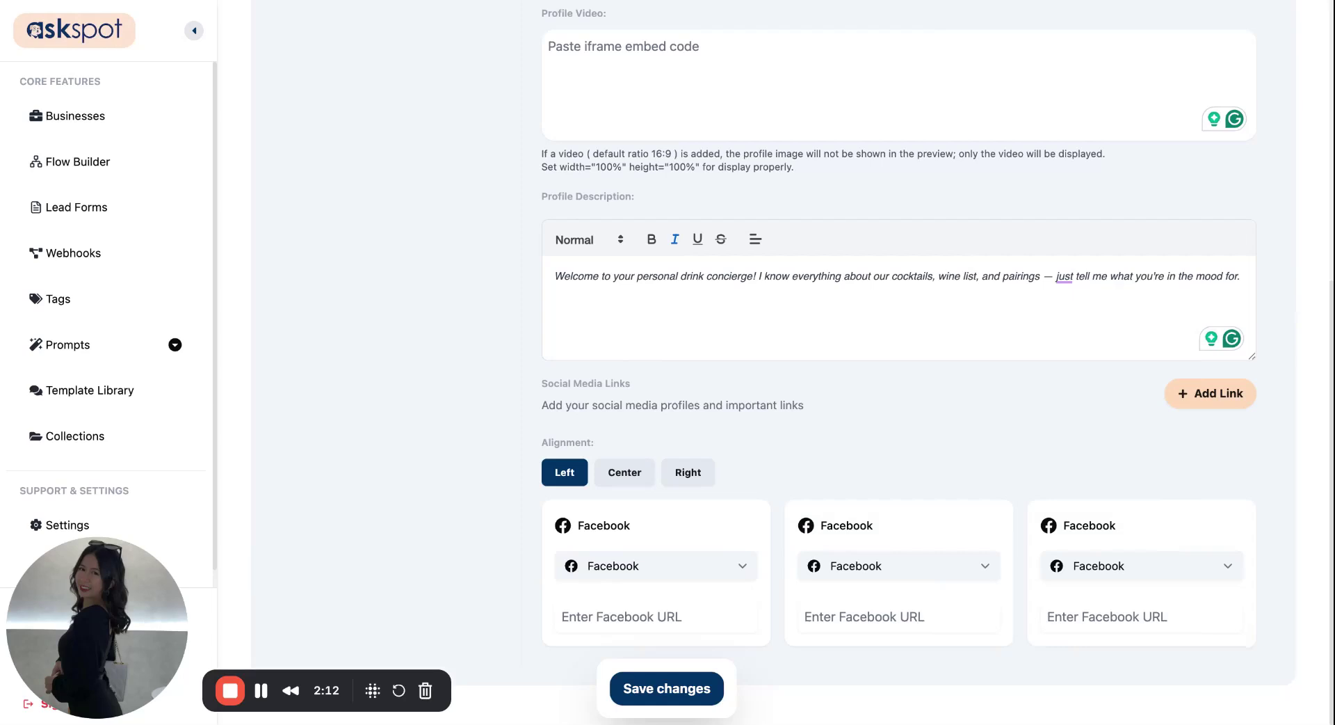
left_click(650, 560)
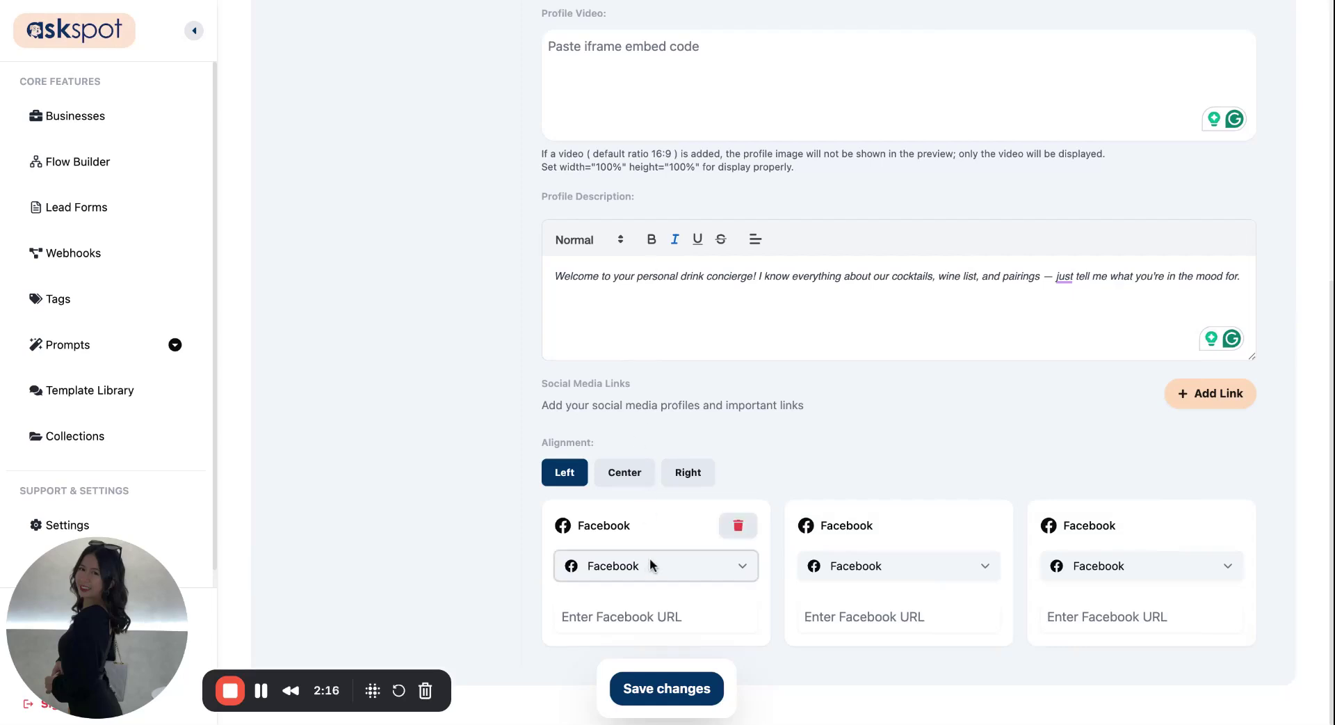
left_click(648, 586)
left_click(638, 615)
type("https://instagram.com/yourbar")
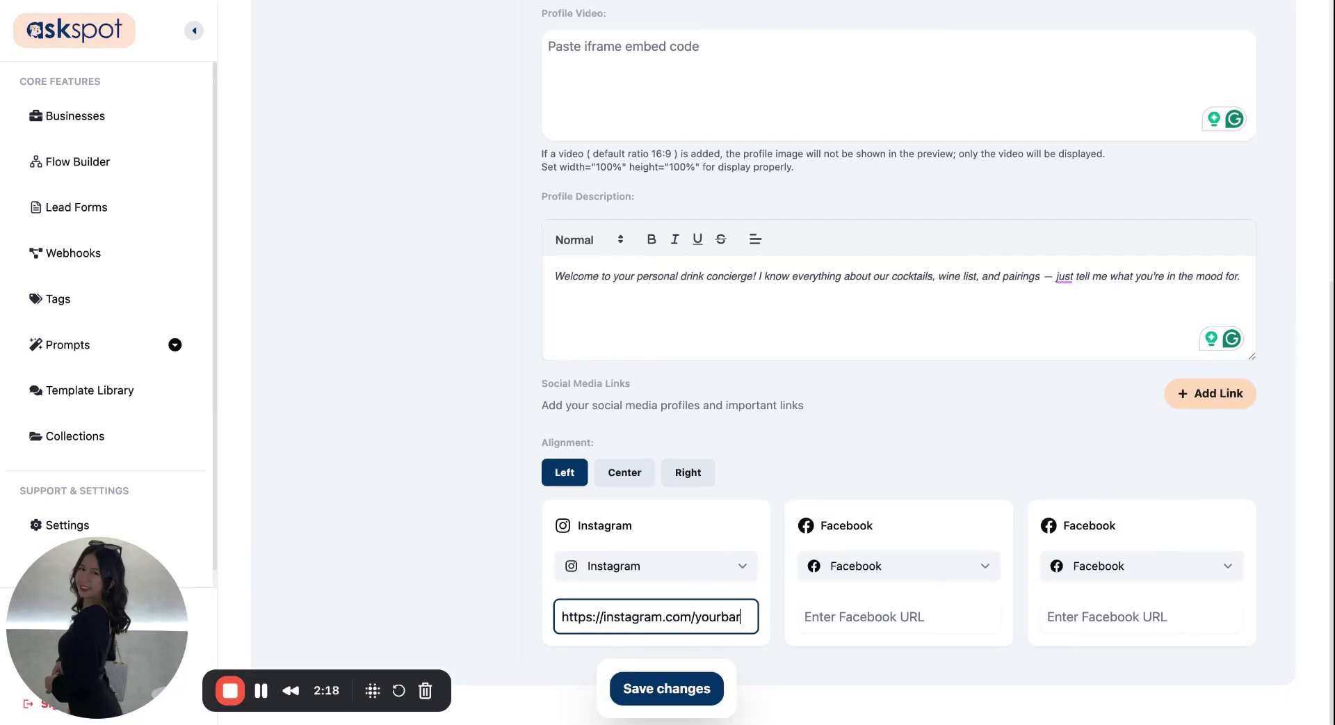
left_click(856, 609)
type("https://facebook.com/yourbar")
key("BackSpace")
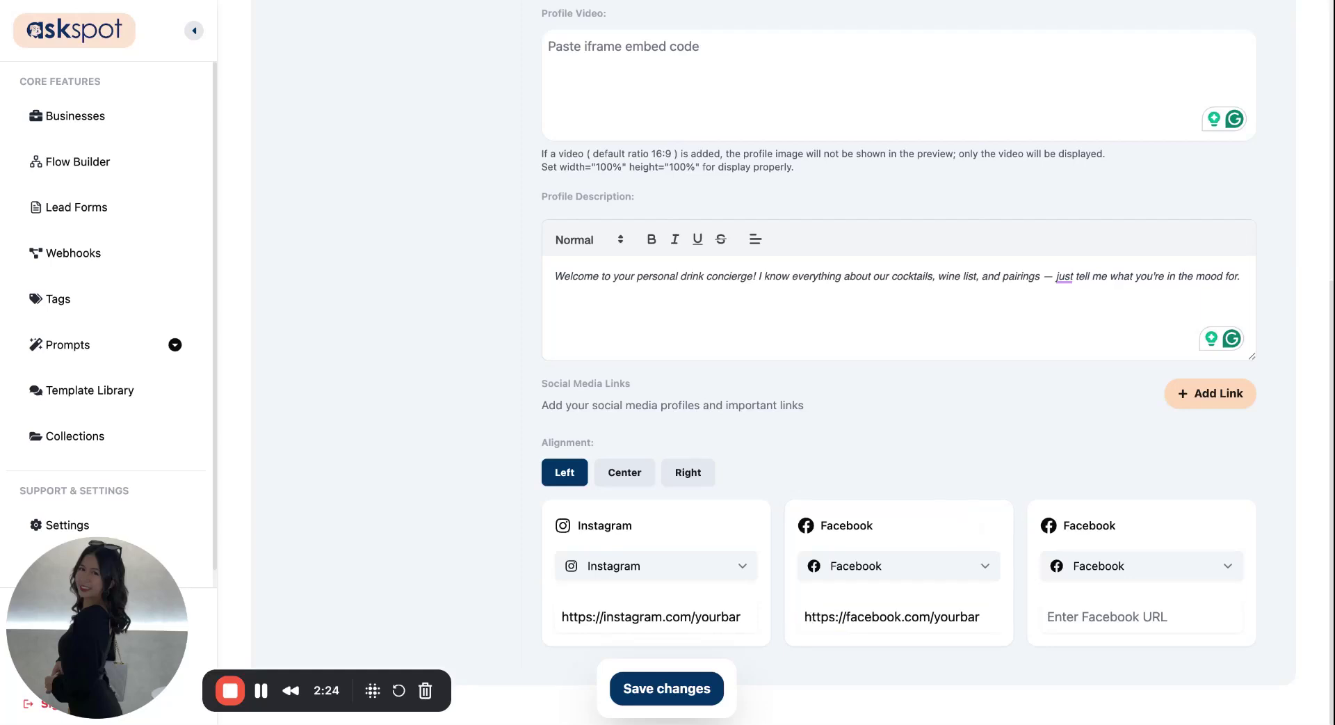
left_click(1094, 576)
left_click(1090, 613)
type("https://tiktok.com/@yourbar")
left_click(701, 678)
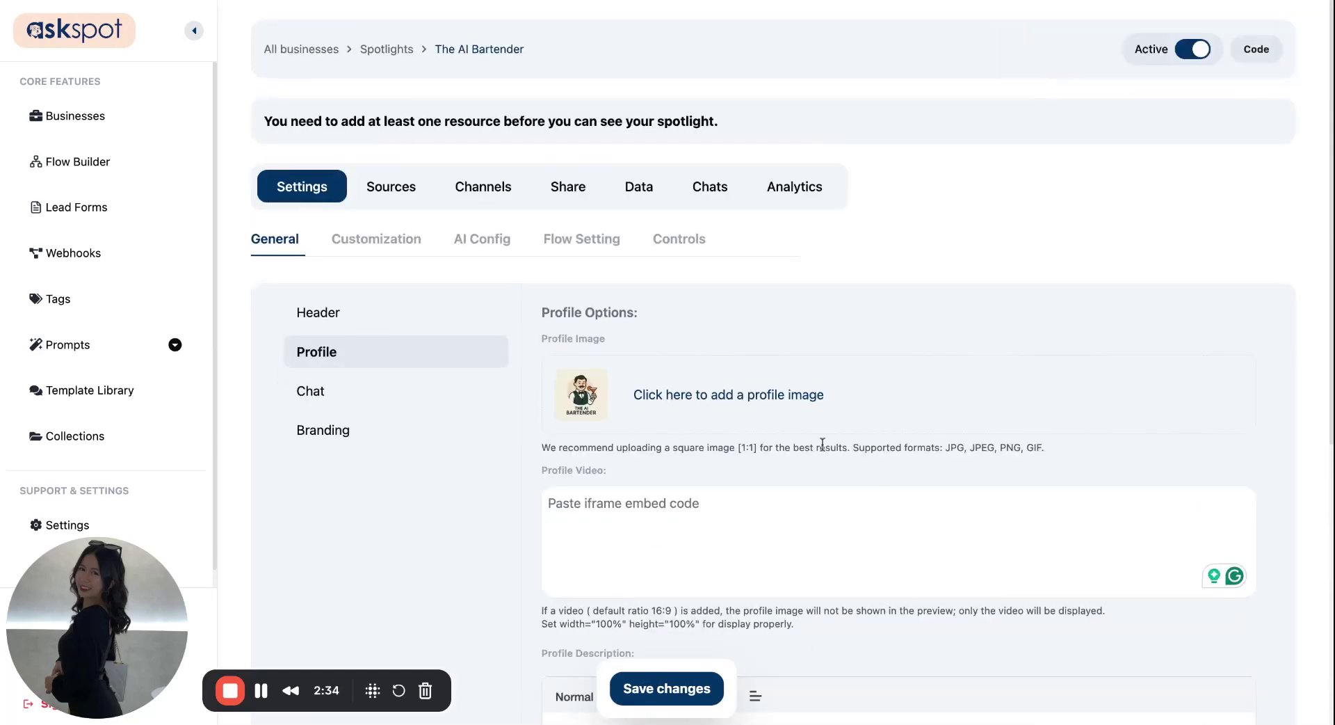
Open the chat options and turn off the like and dislike buttons on messages
left_click(379, 397)
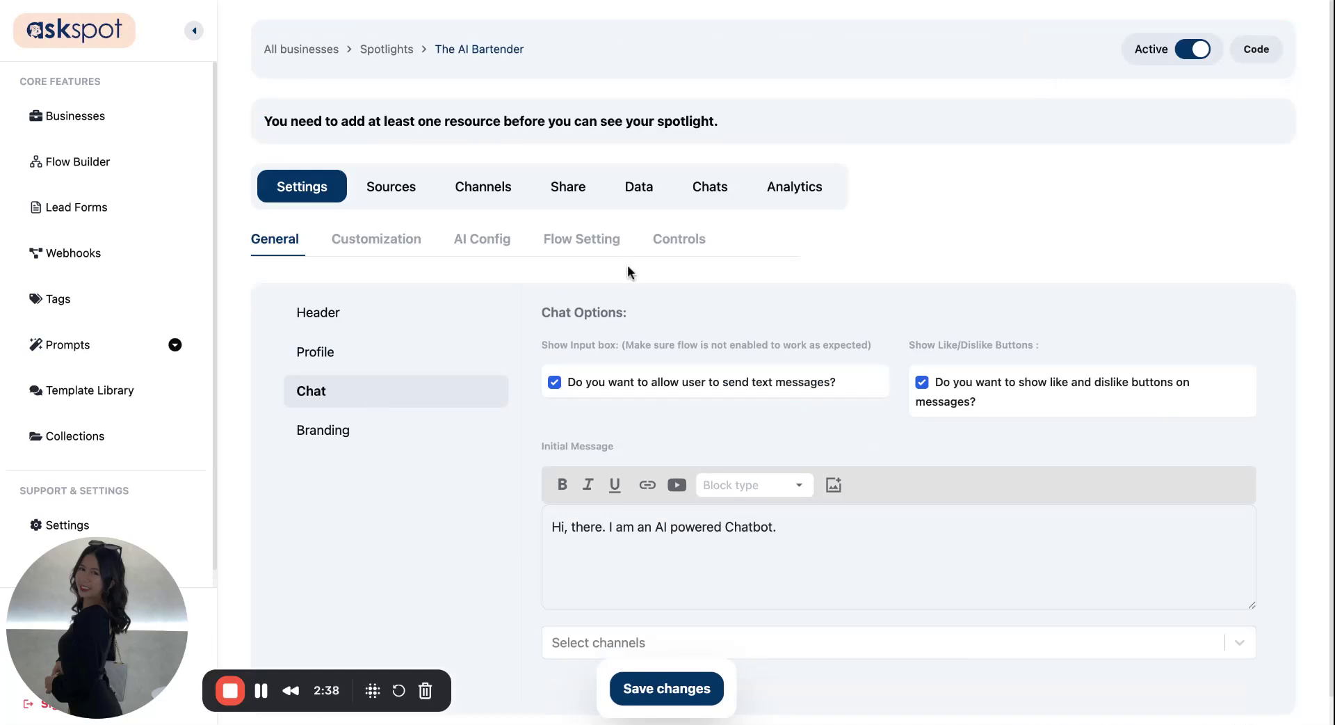
scroll(621, 247, "down", 1)
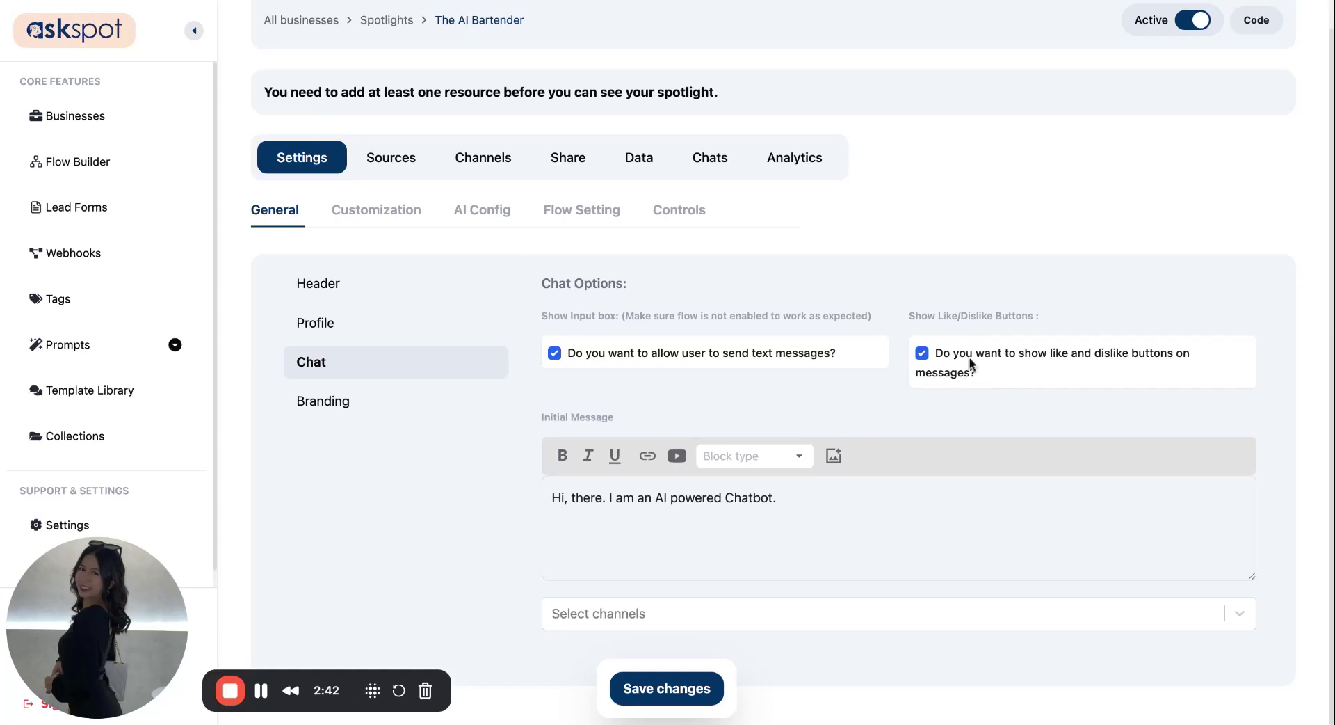
left_click(924, 354)
Set and save initial message: "Hey there! Looking for the perfect drink? I’m your AI bartender — I can recommend cocktails based on your meal, mood, or favorite spirits. Let’s find your match."
triple_click(789, 515)
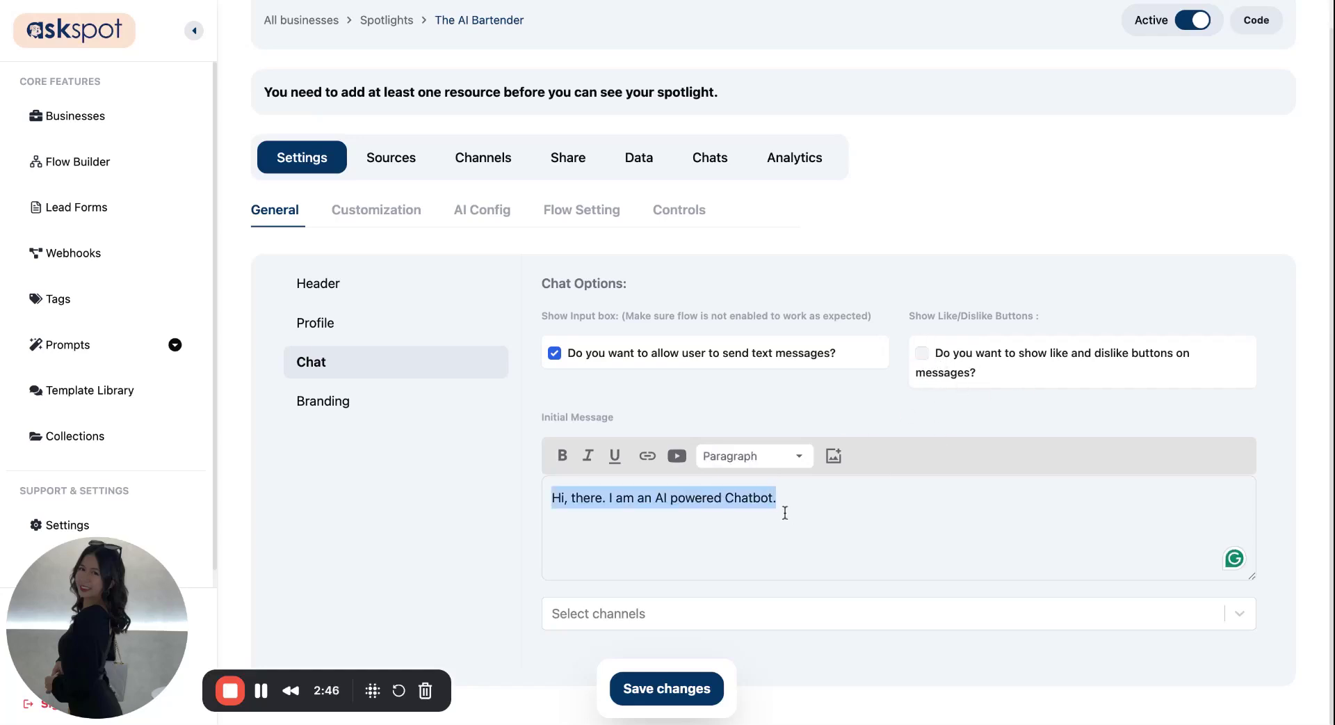
type("Hey there! Looking for the perfect drink? I’m your AI bartender — I can recommend cocktails based on your meal, mood, or favorite spirits. Let’s find your match!")
key("BackSpace")
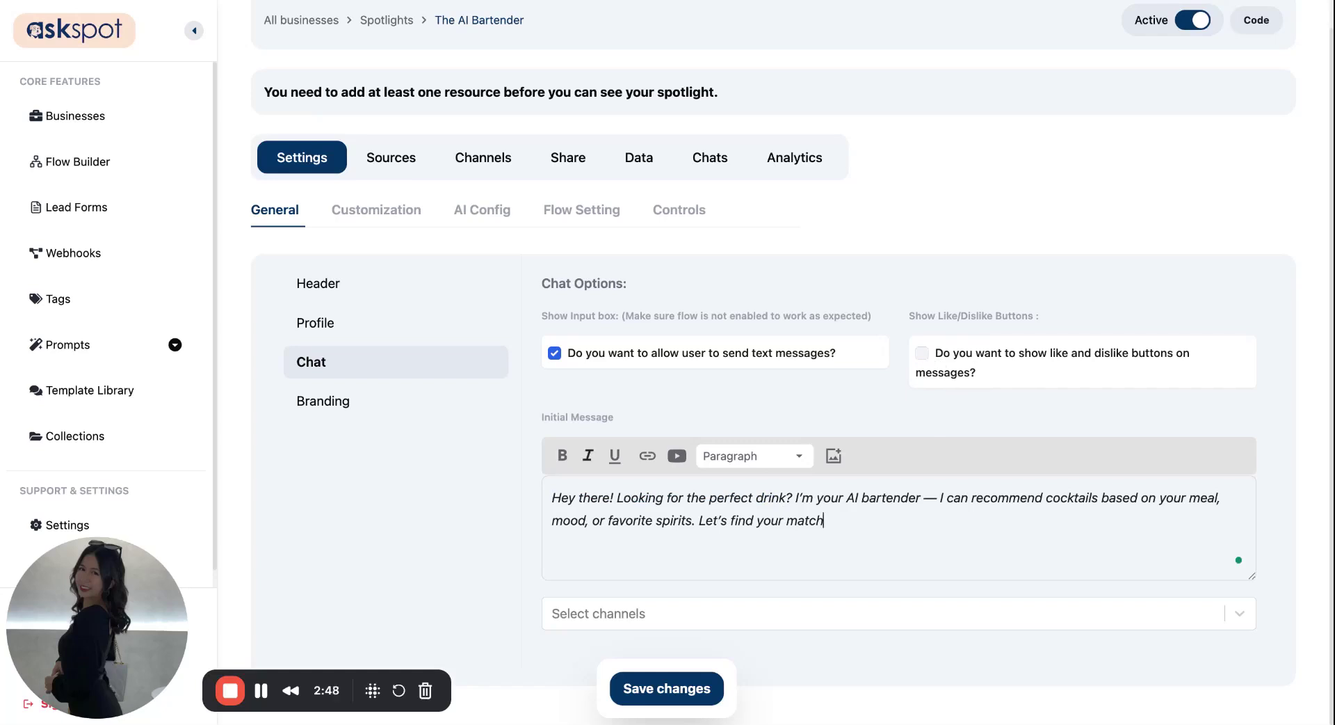
triple_click(757, 499)
left_click(917, 518)
left_click(691, 694)
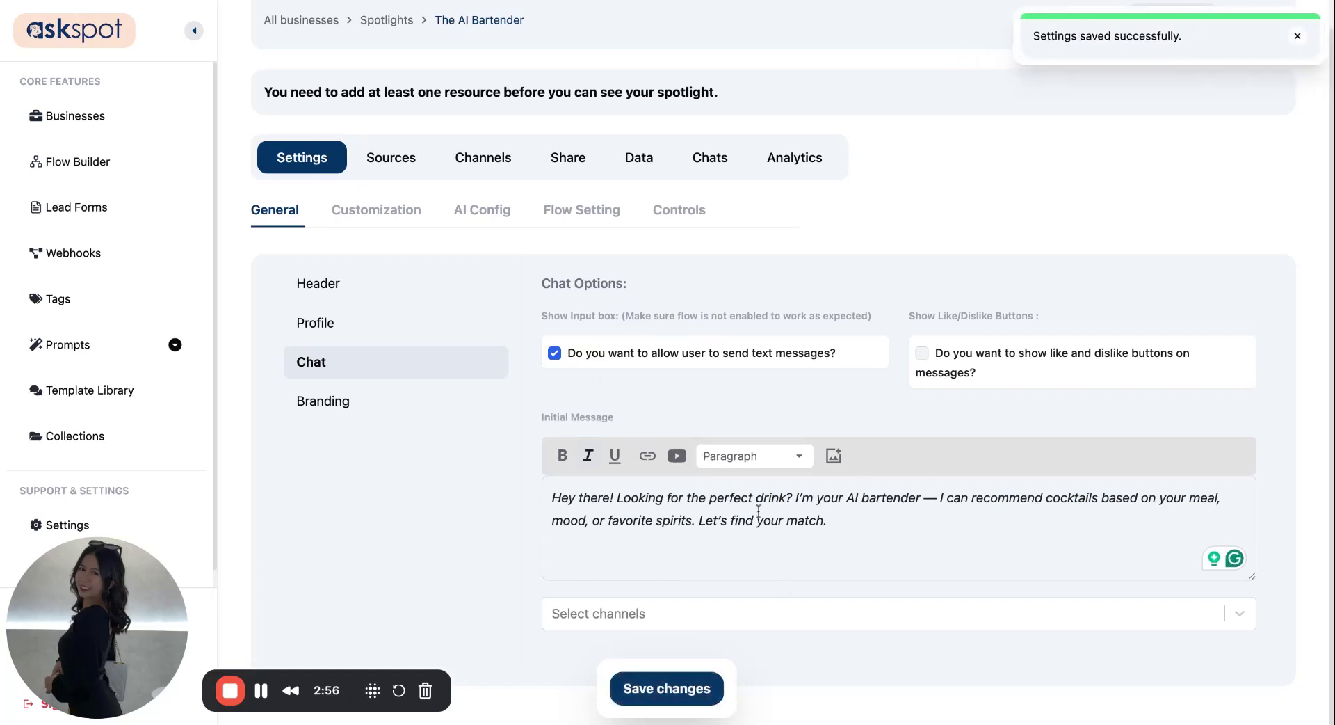
Create a Question channel titled "Recommend a Drink", leaving the AI response override empty
triple_click(559, 416)
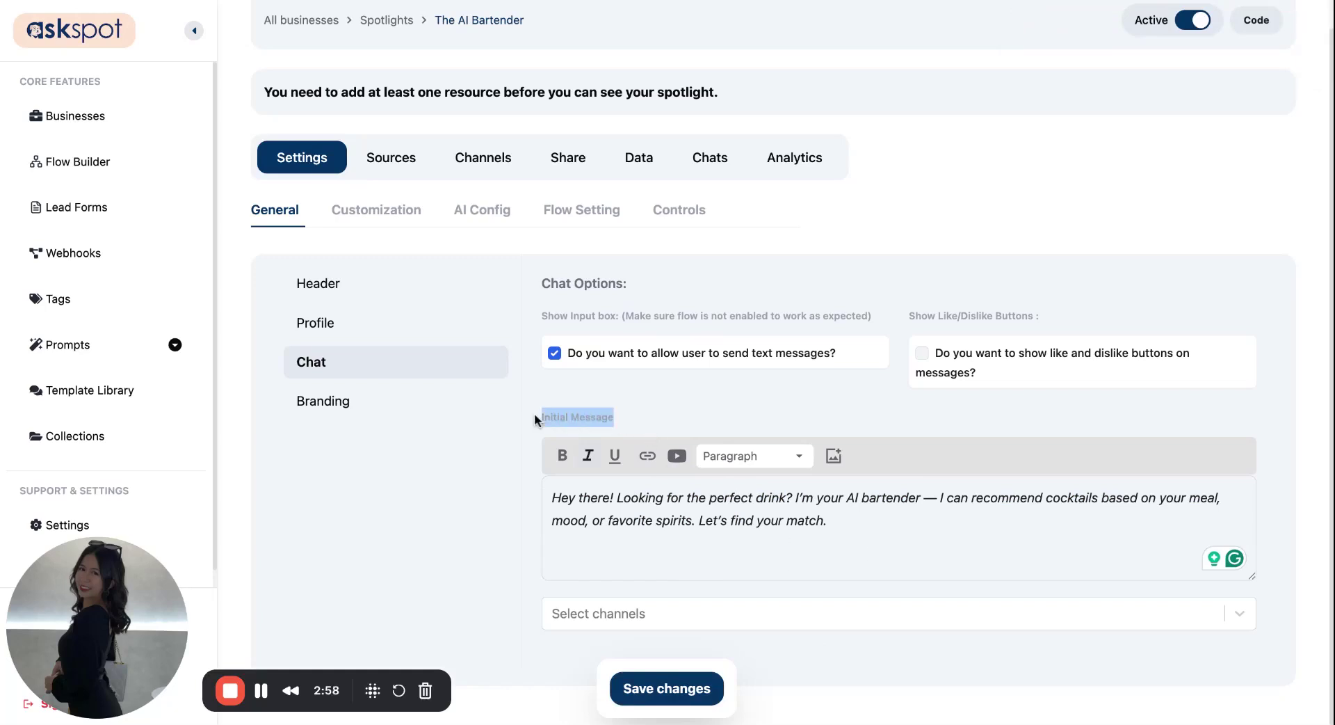
left_click(594, 611)
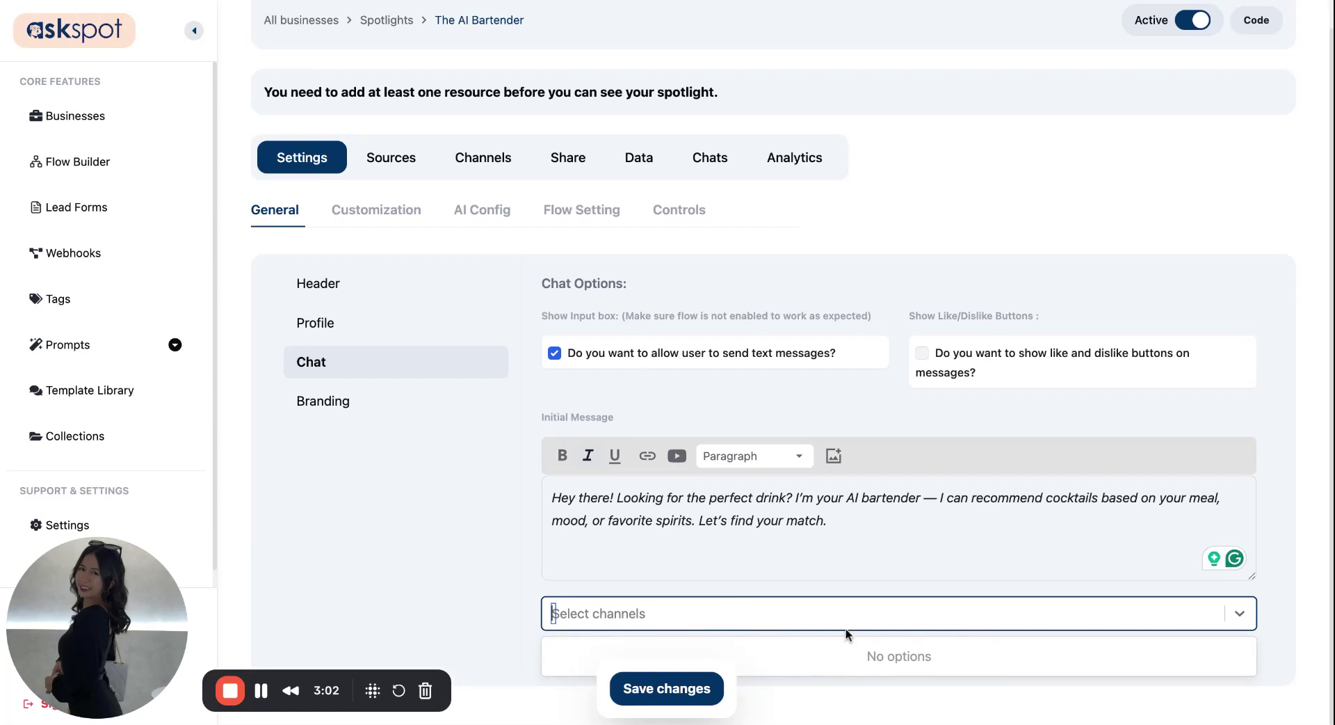
left_click(492, 164)
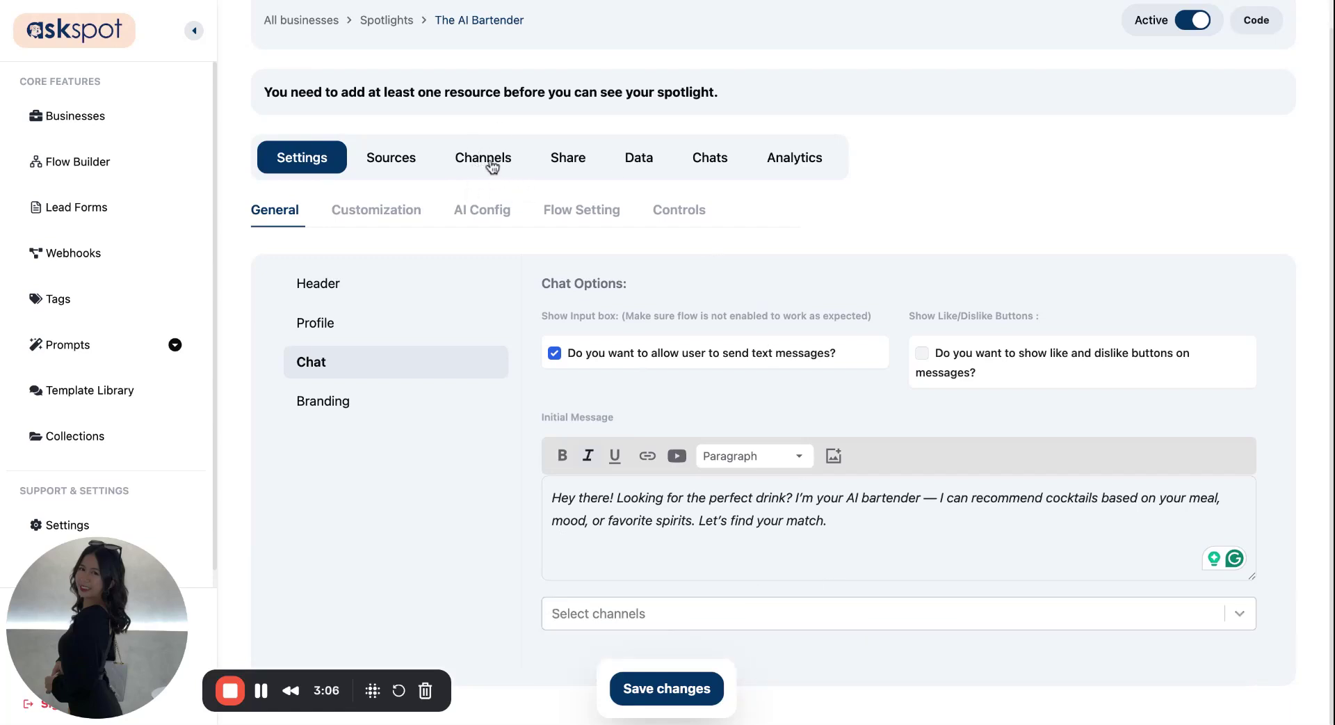
left_click(1214, 258)
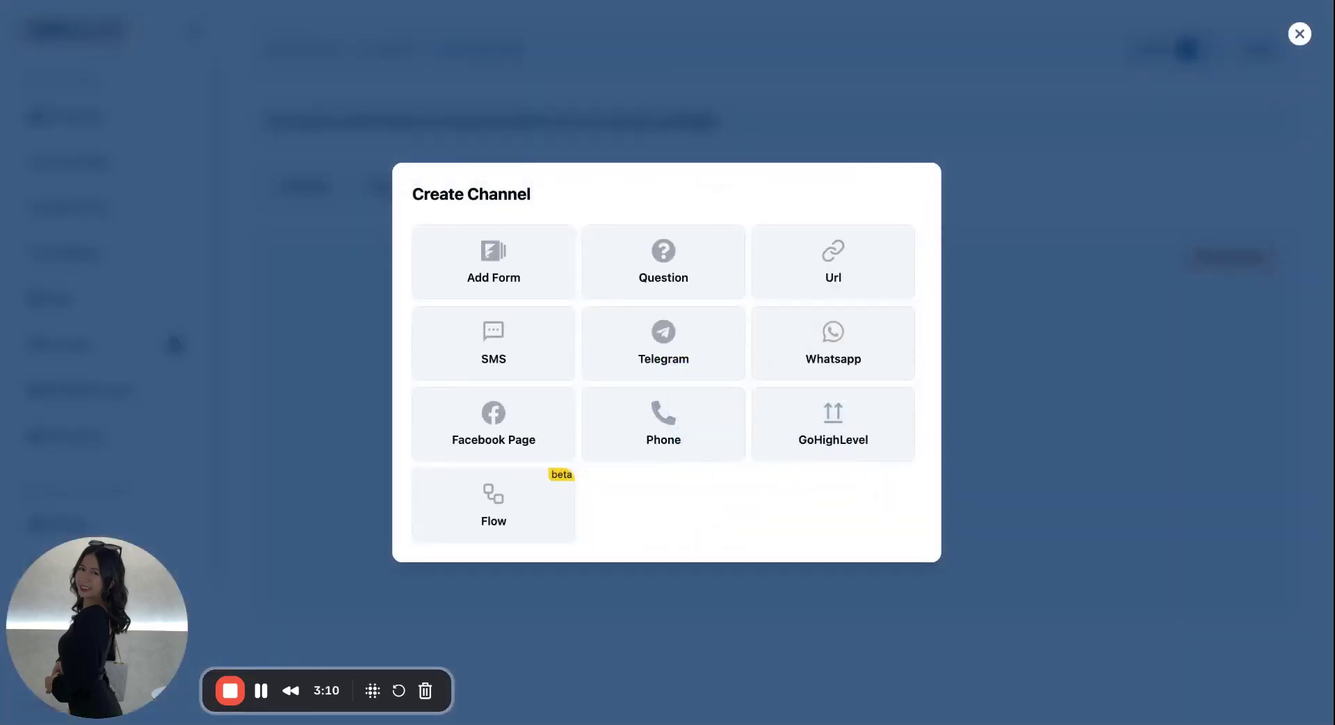
left_click(610, 297)
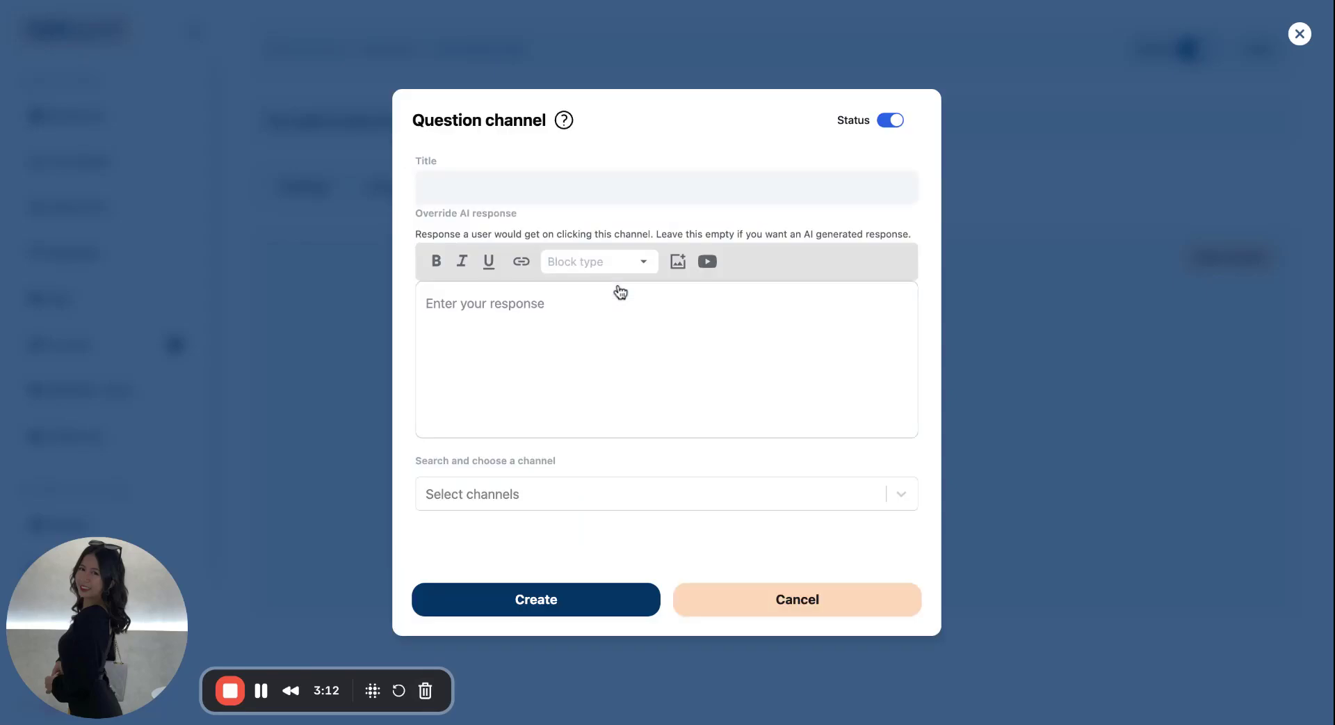
left_click(541, 197)
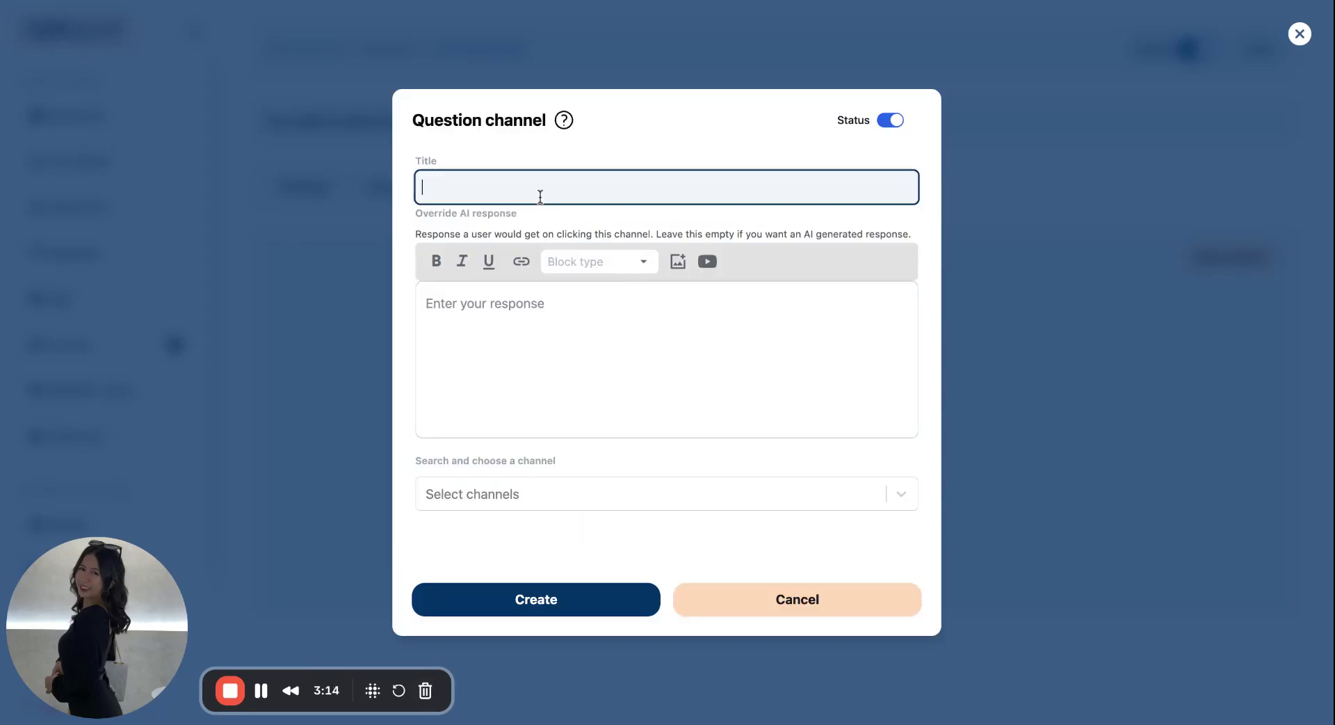
type("Recommend a Drink")
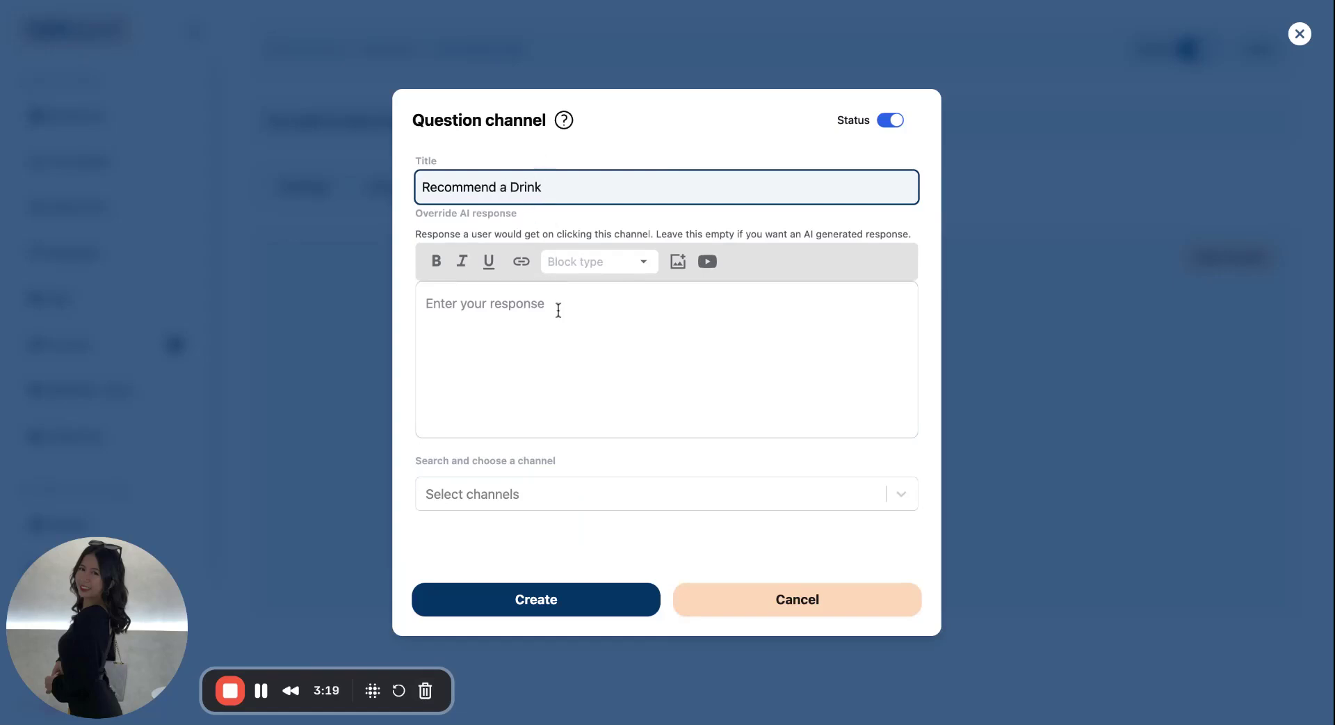
left_click(559, 311)
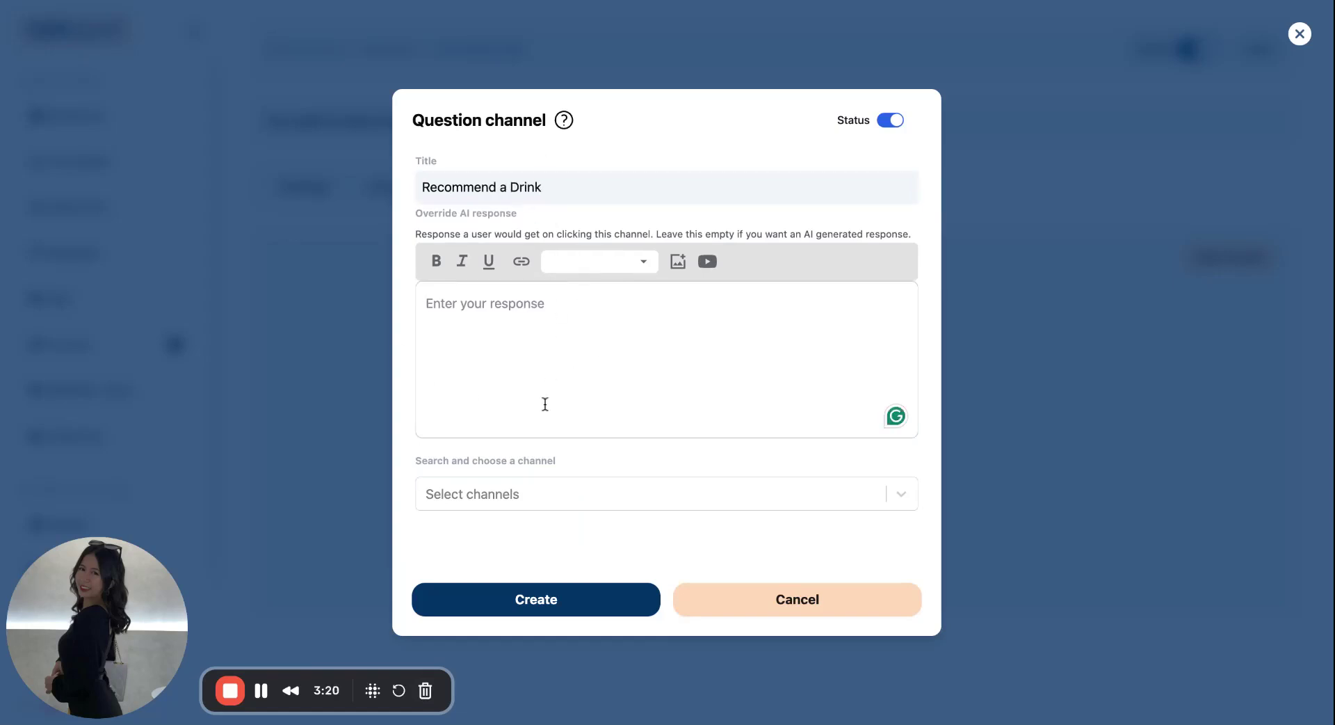
left_click(626, 611)
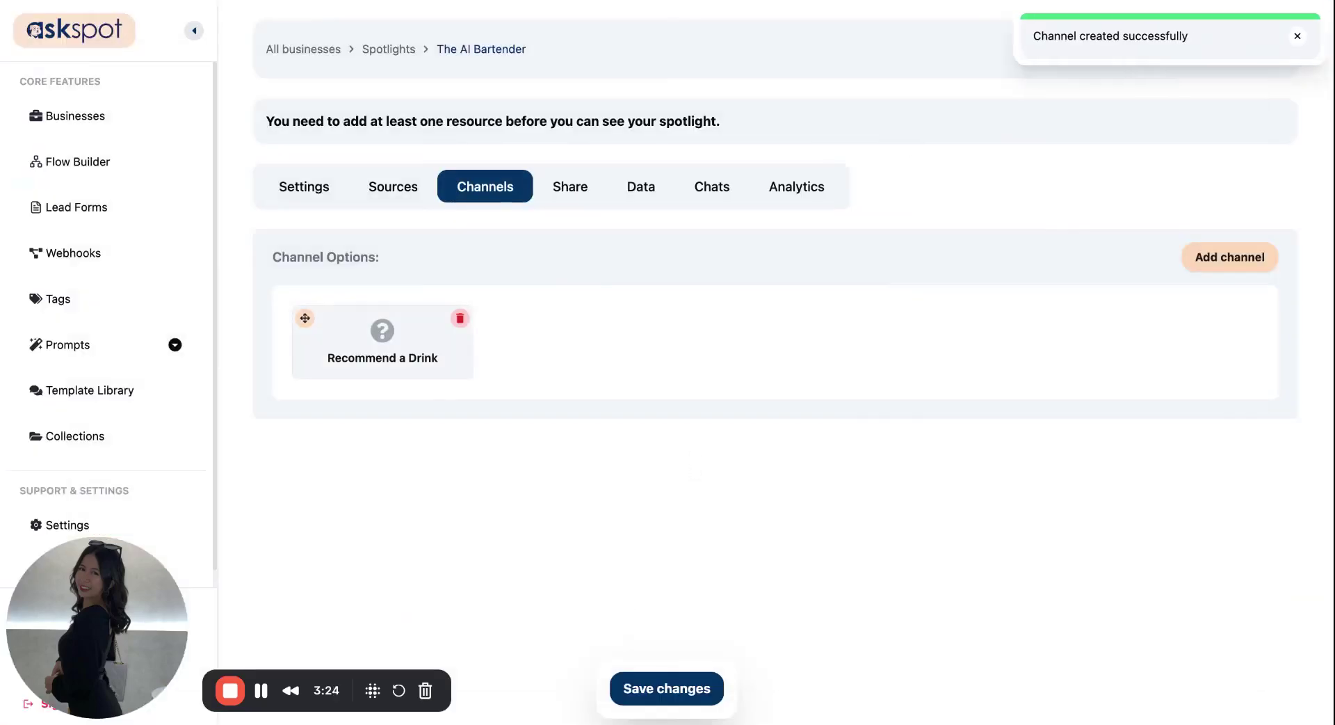
Start a new form channel and title it "Book a Tasting or Event"
left_click(1222, 258)
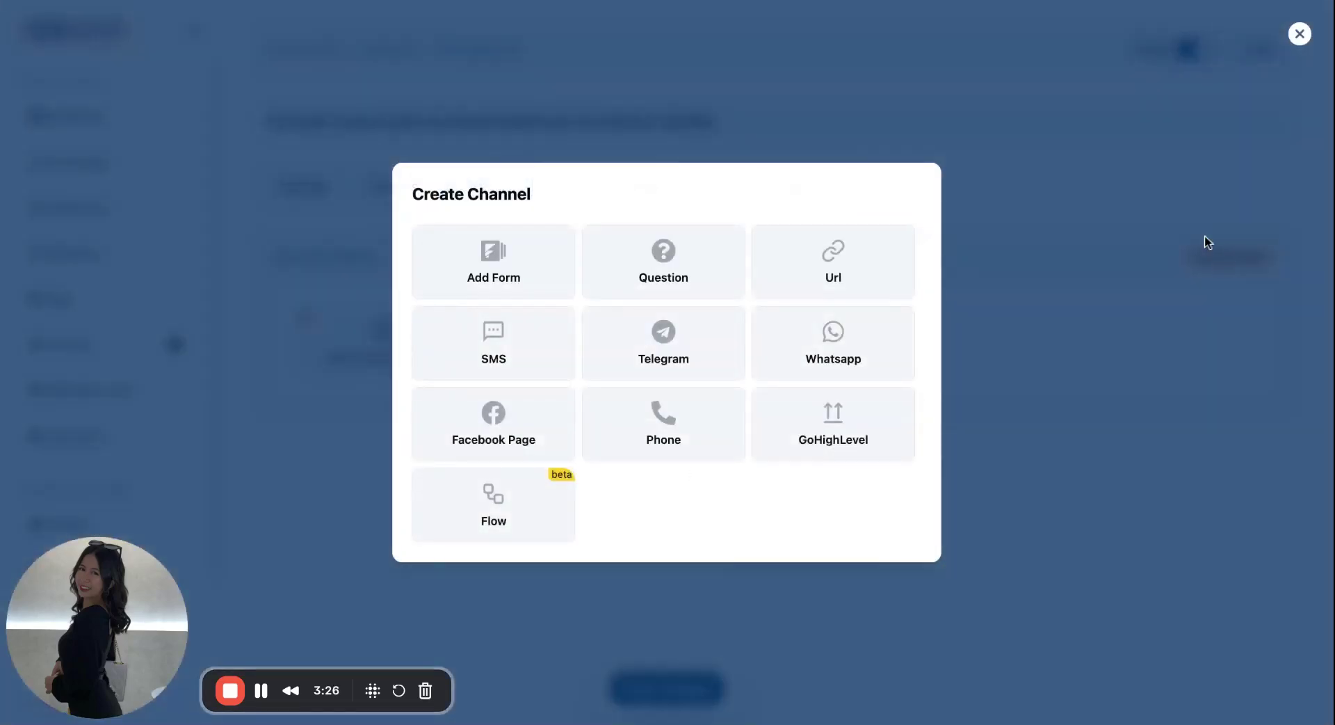
left_click(498, 278)
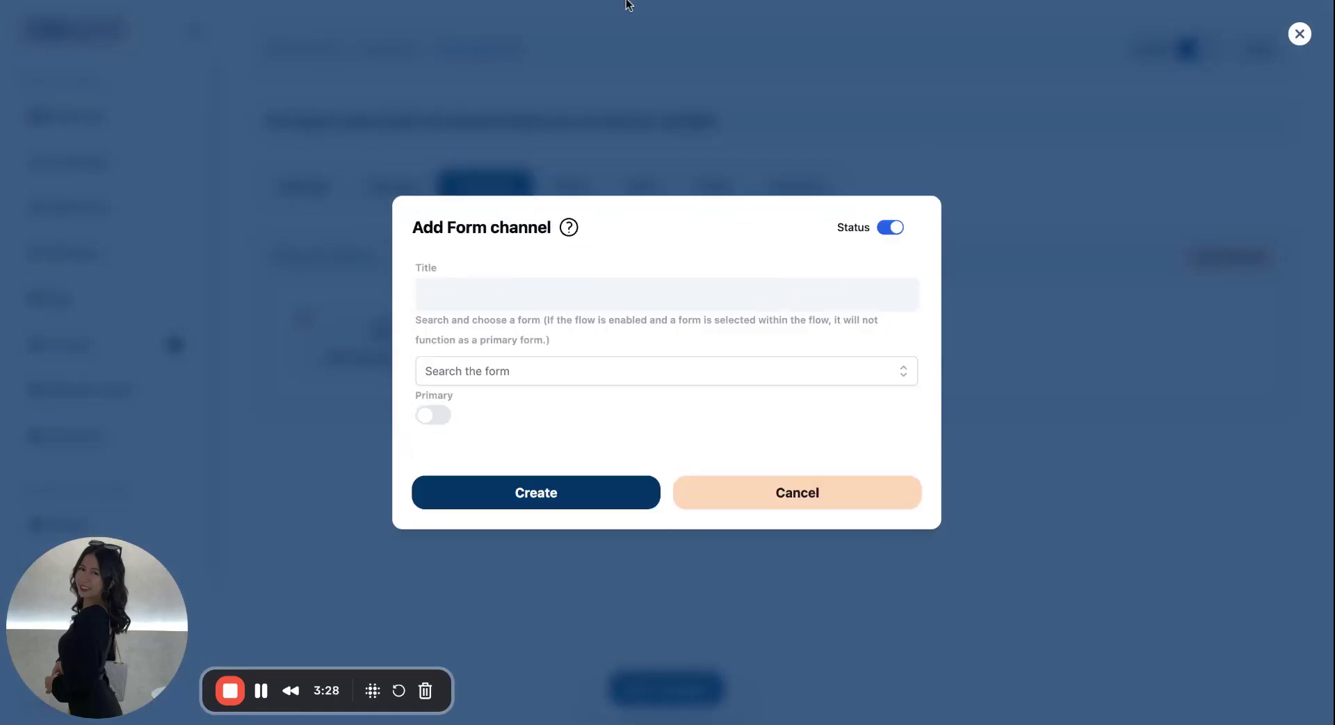
left_click(554, 283)
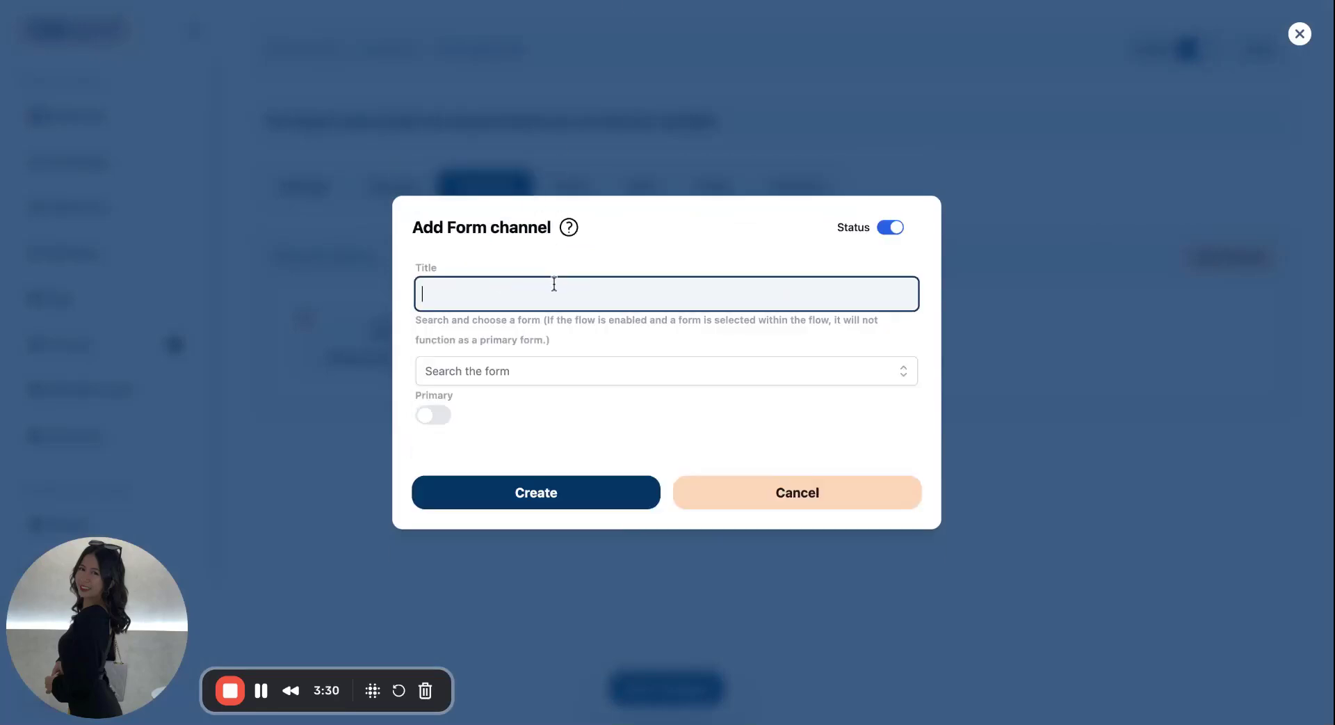
type("Book a Testing")
key("BackSpace")
key("BackSpace")
key("BackSpace")
key("BackSpace")
key("BackSpace")
type("asting o")
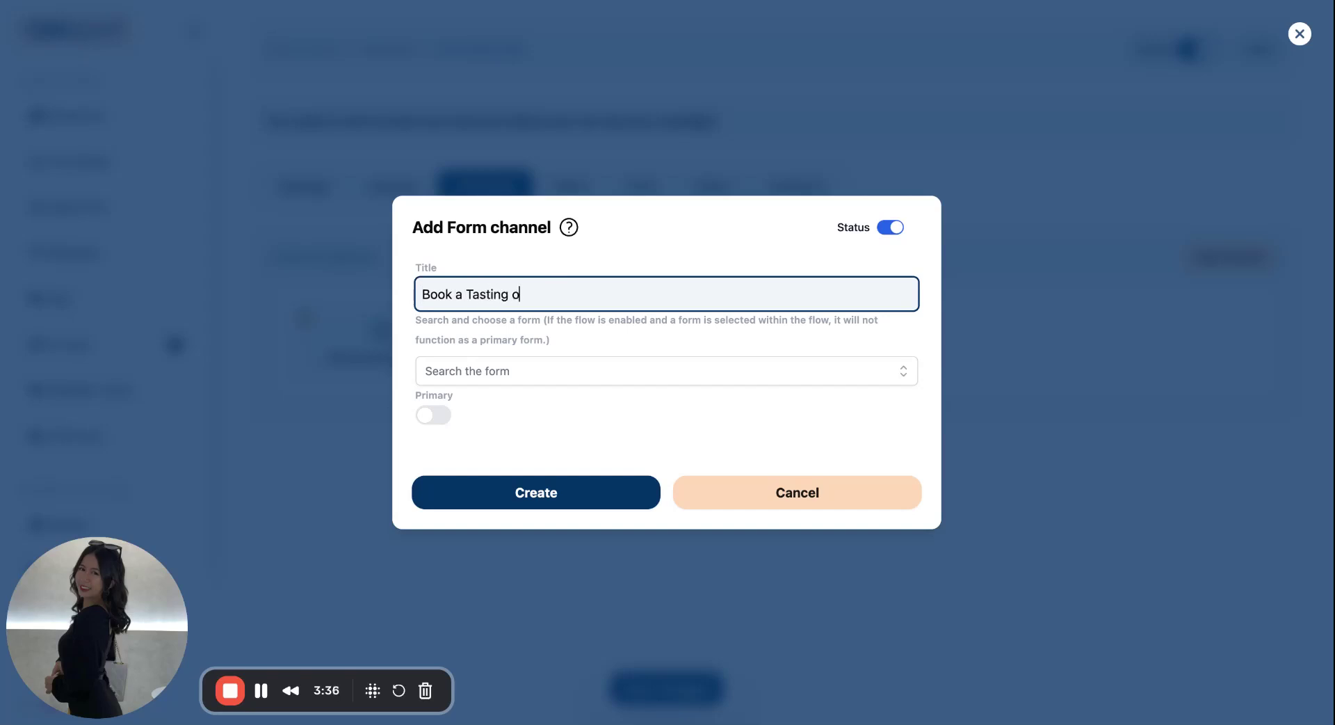
type("r Event")
Assign the "AI bartender" form to the new form channel, create the channel, and save the channel options
left_click(901, 376)
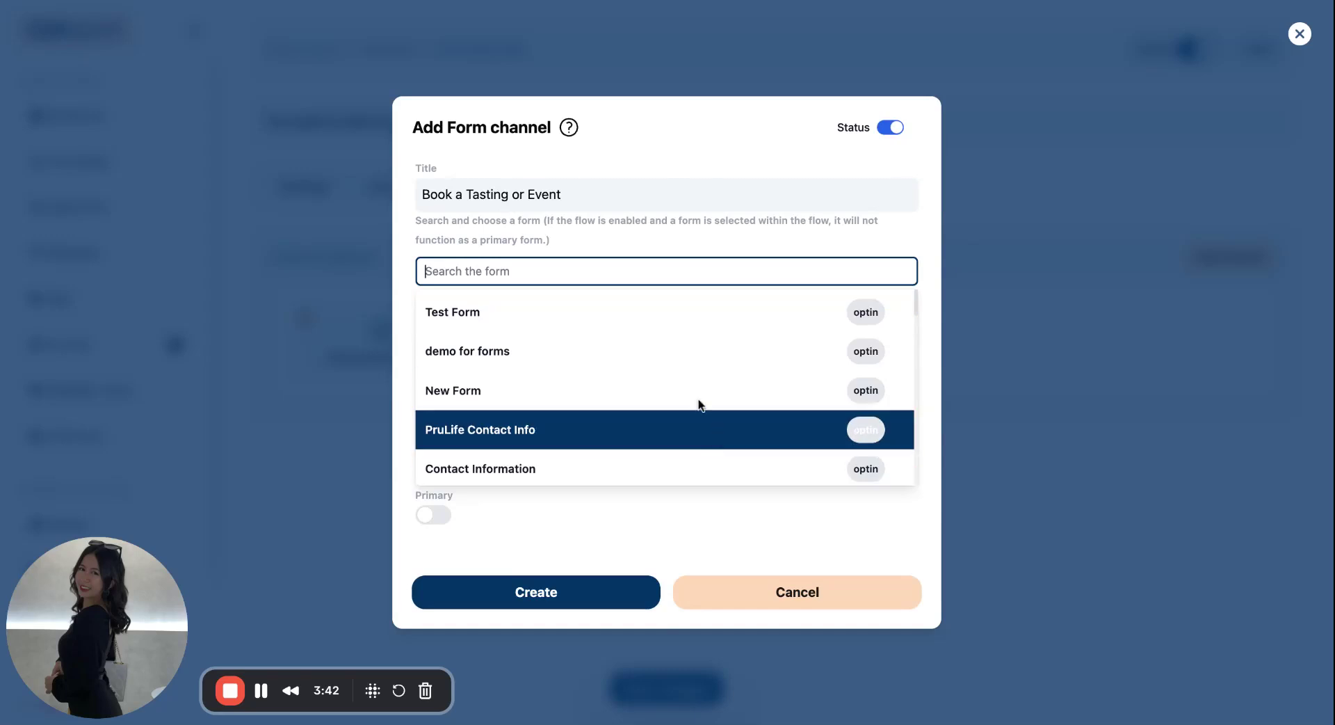
scroll(606, 415, "down", 10)
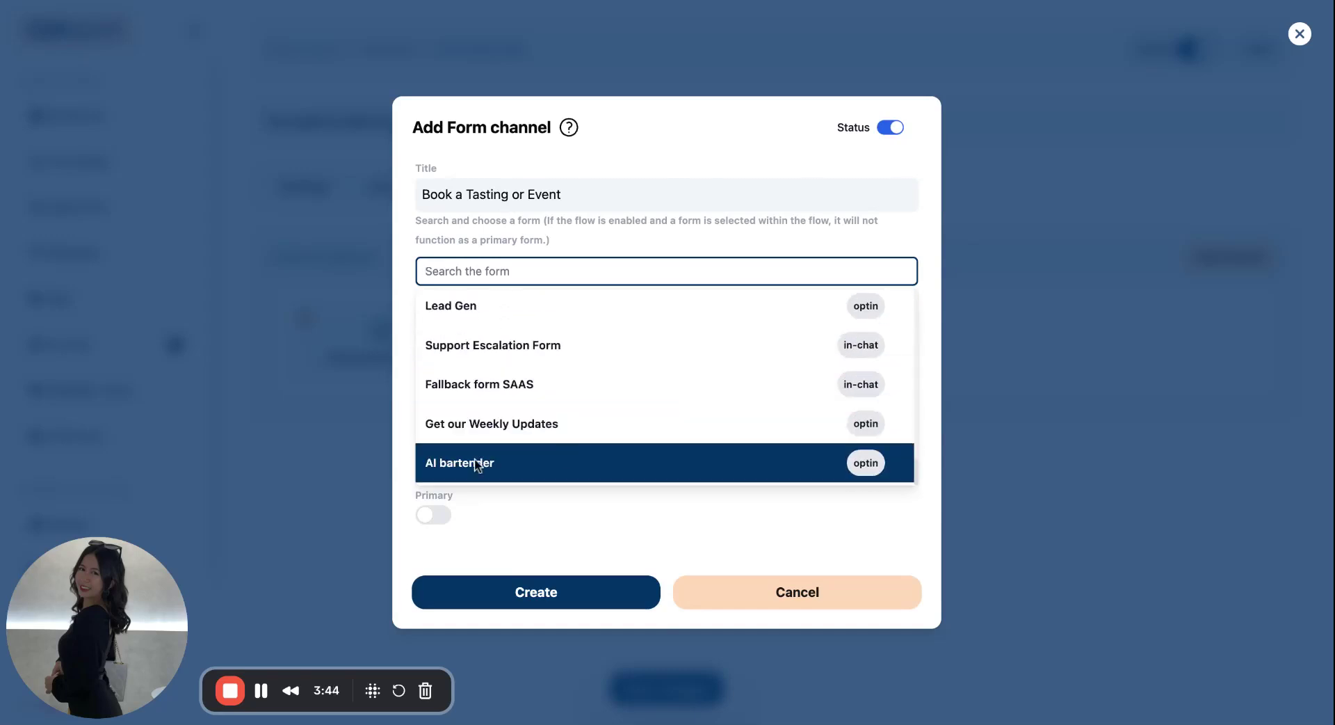
left_click(564, 452)
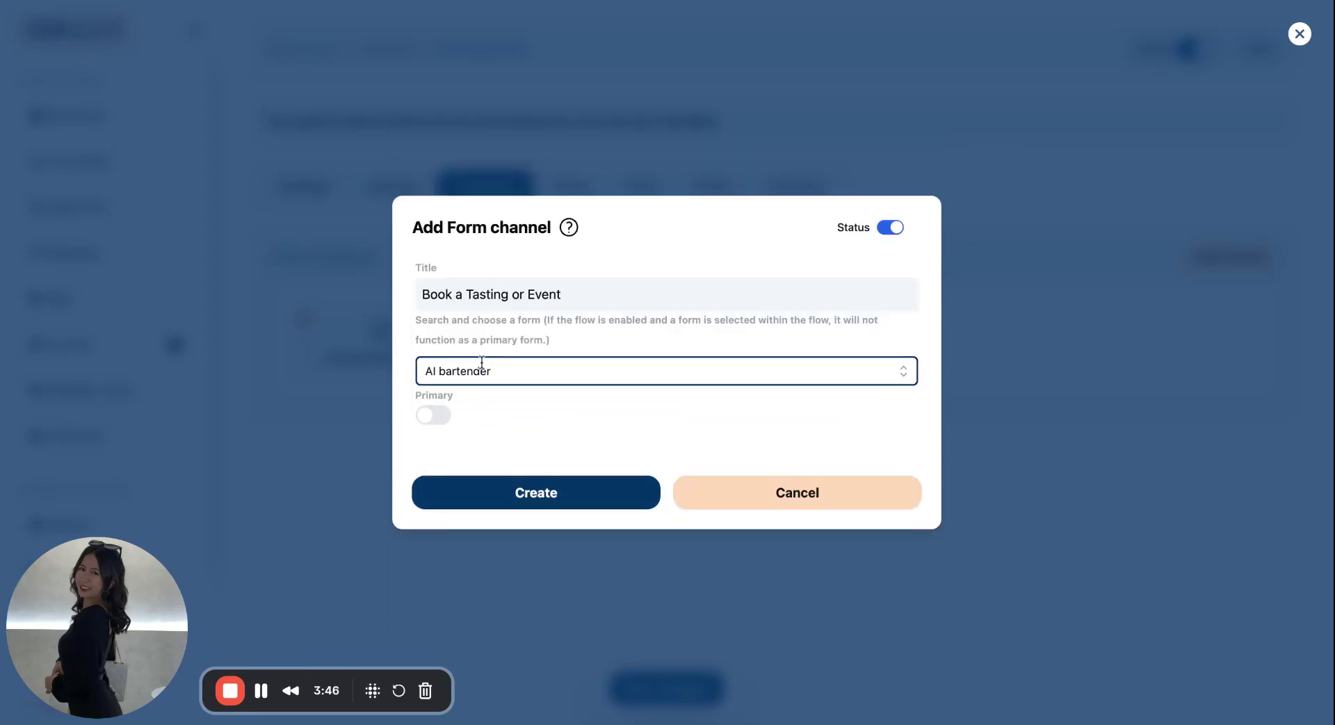
left_click(553, 494)
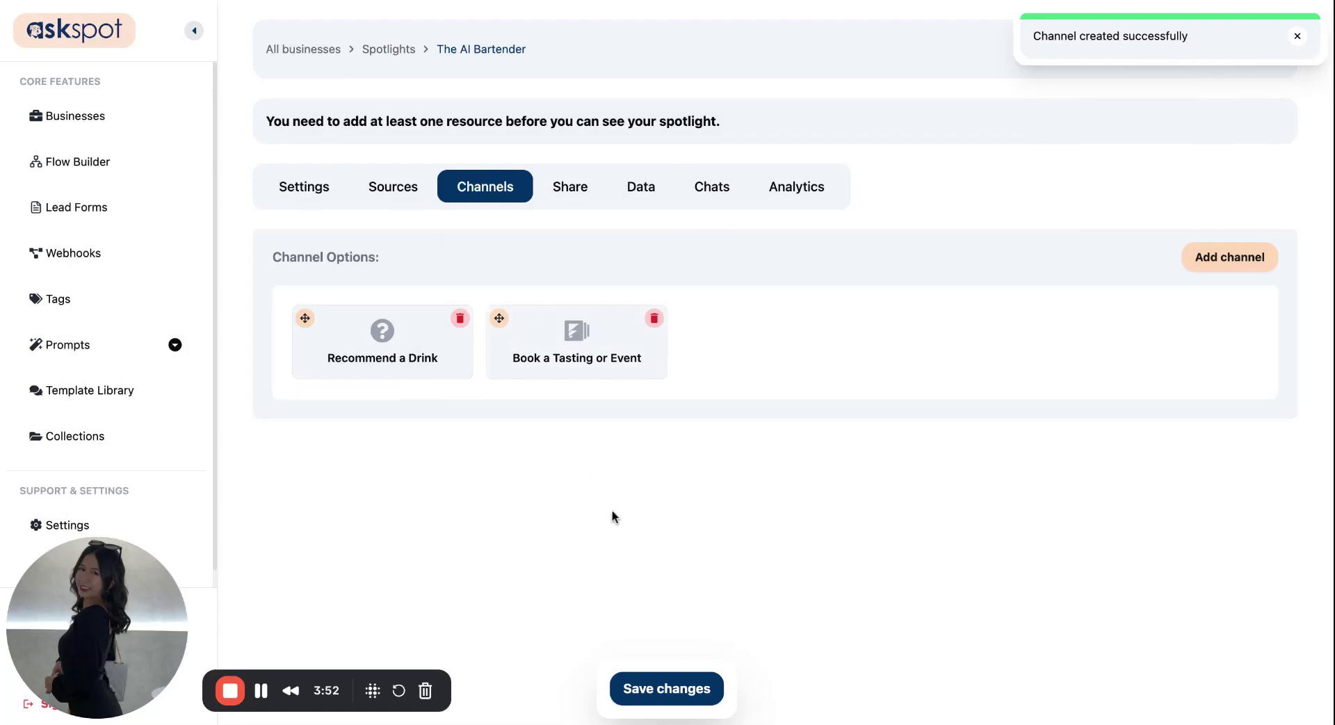
left_click(708, 690)
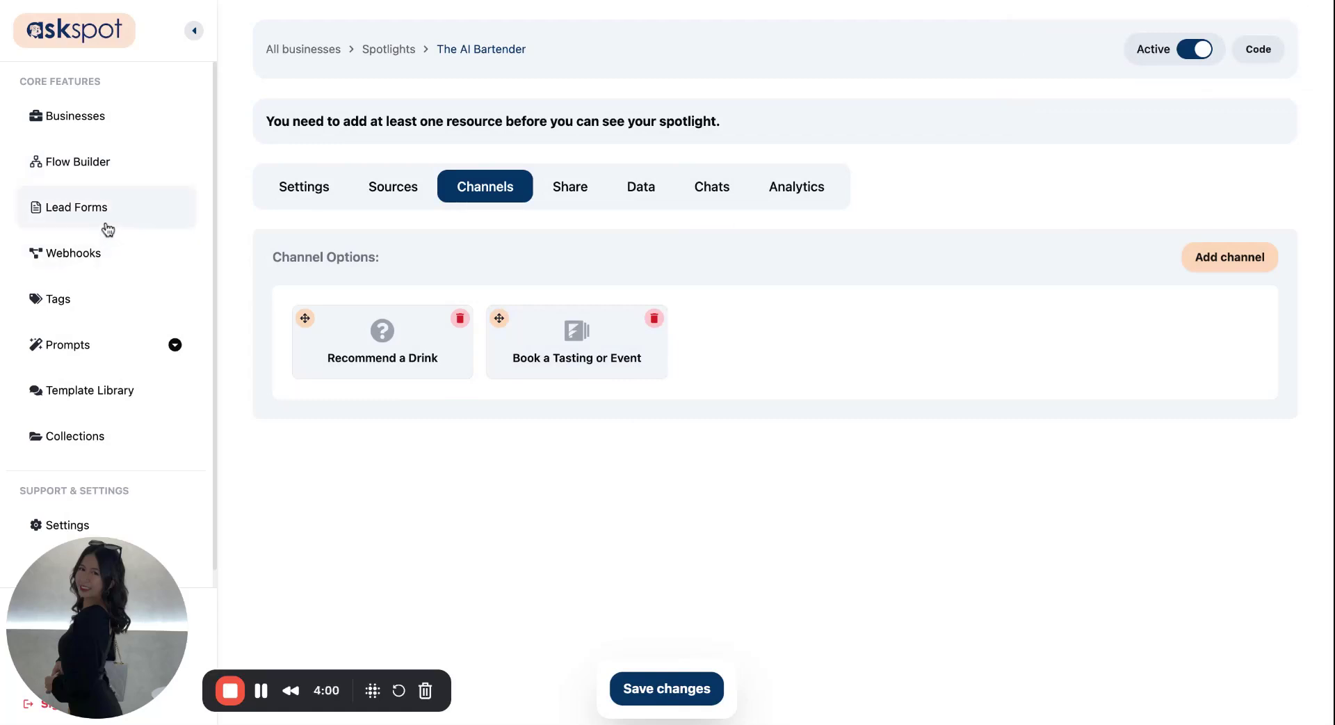
left_click_drag(350, 259, 289, 257)
left_click(289, 257)
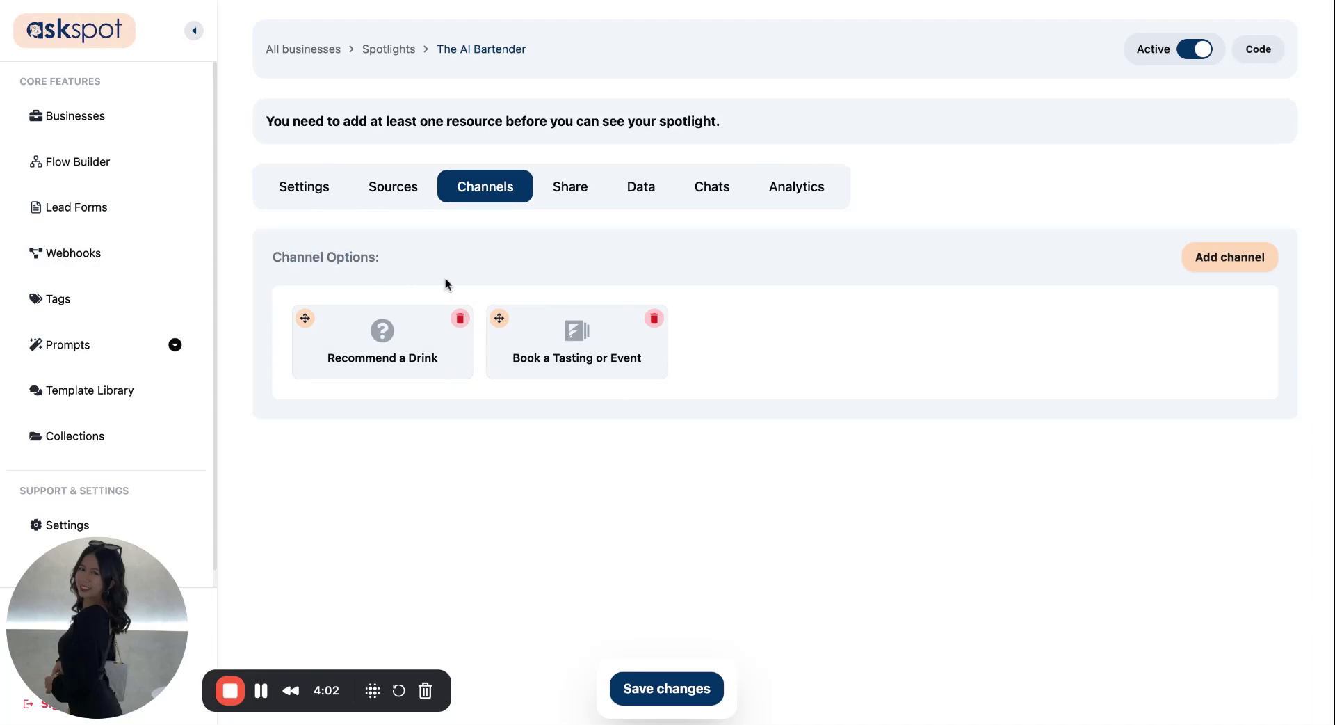
Return to the chat options and attach the "Recommend a Drink" and "Book a Tasting or Event" channels to the initial message
left_click(311, 193)
left_click(351, 395)
scroll(824, 378, "down", 1)
left_click(807, 617)
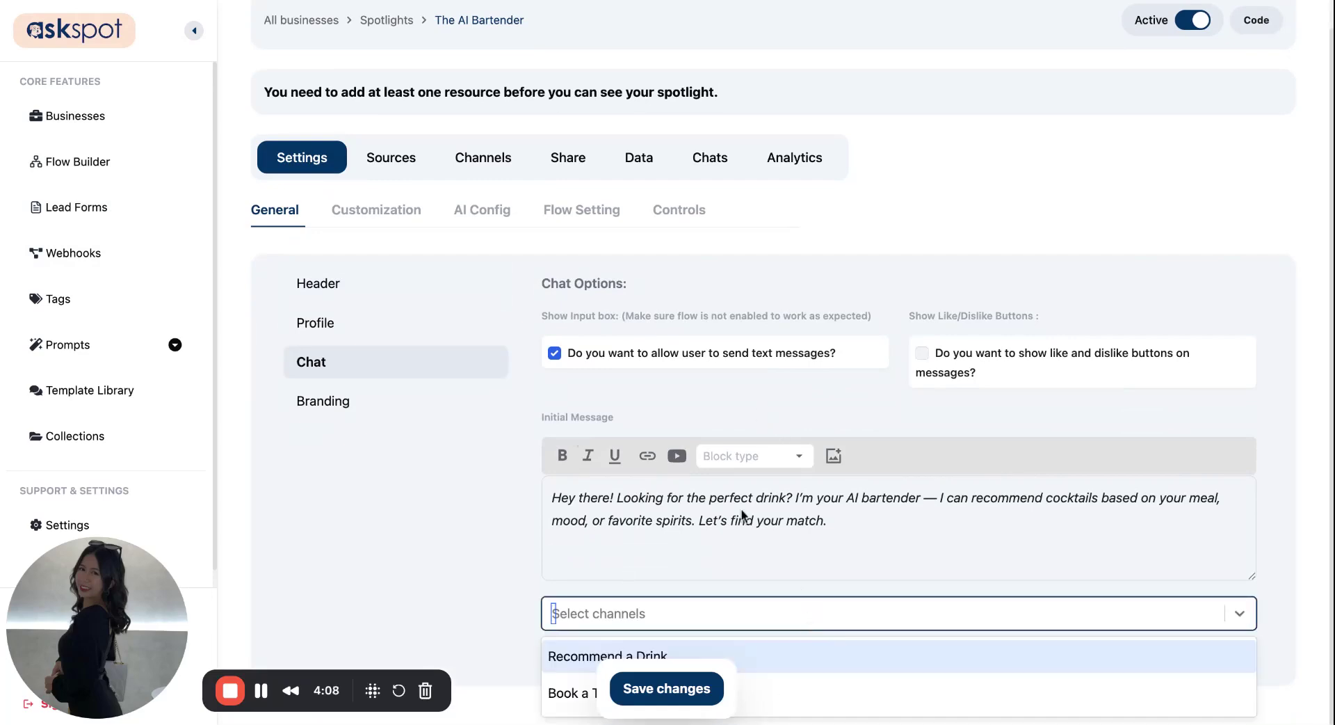
left_click(848, 667)
scroll(849, 668, "down", 1)
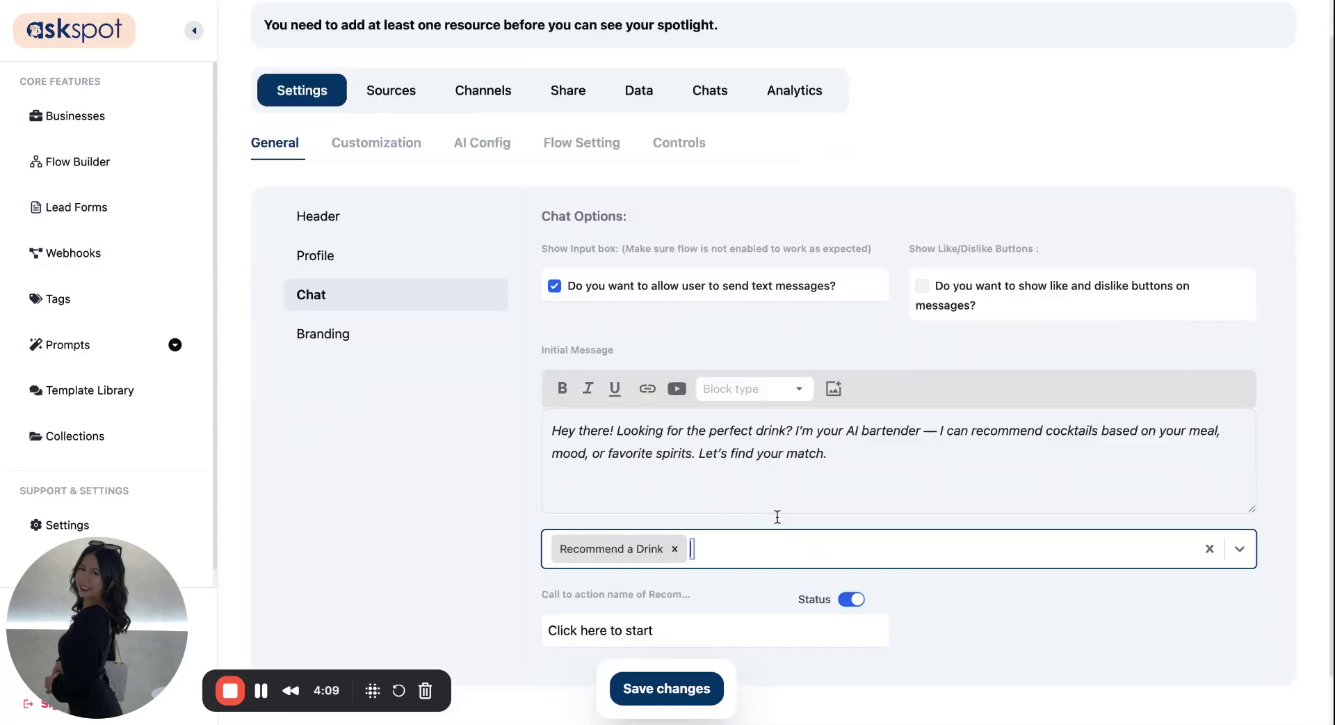
left_click(784, 563)
left_click(767, 593)
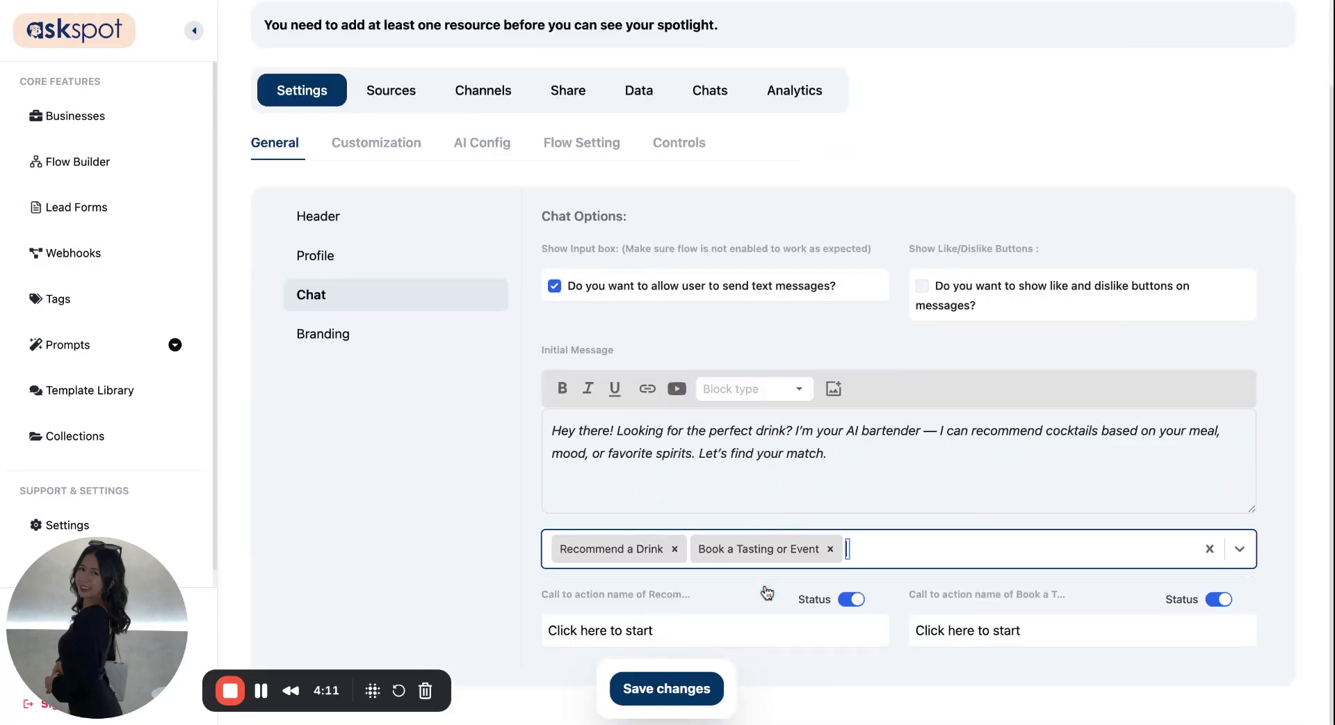
Set the call to action names to "Recommend a Drink" for the drink channel and "BOOK" for the tasting or event channel
triple_click(707, 627)
type("Recomme")
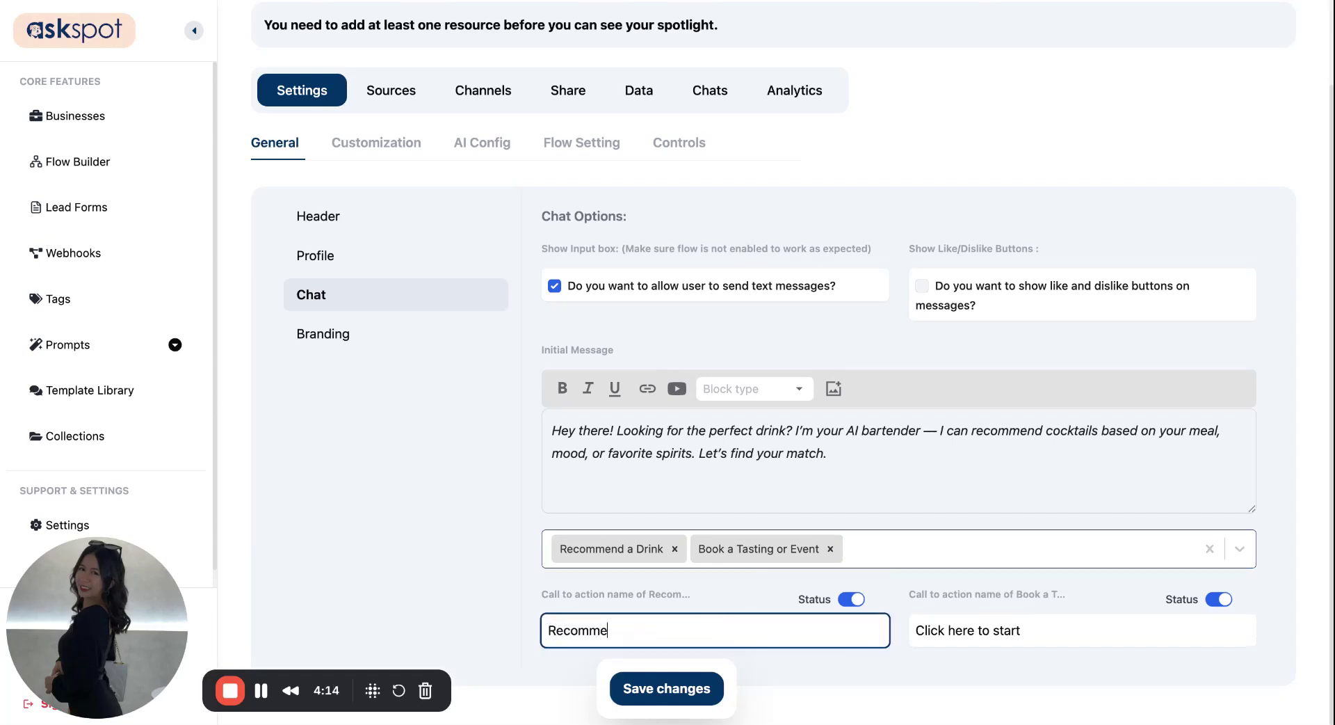
type("nd a Drink")
triple_click(969, 632)
type("Book")
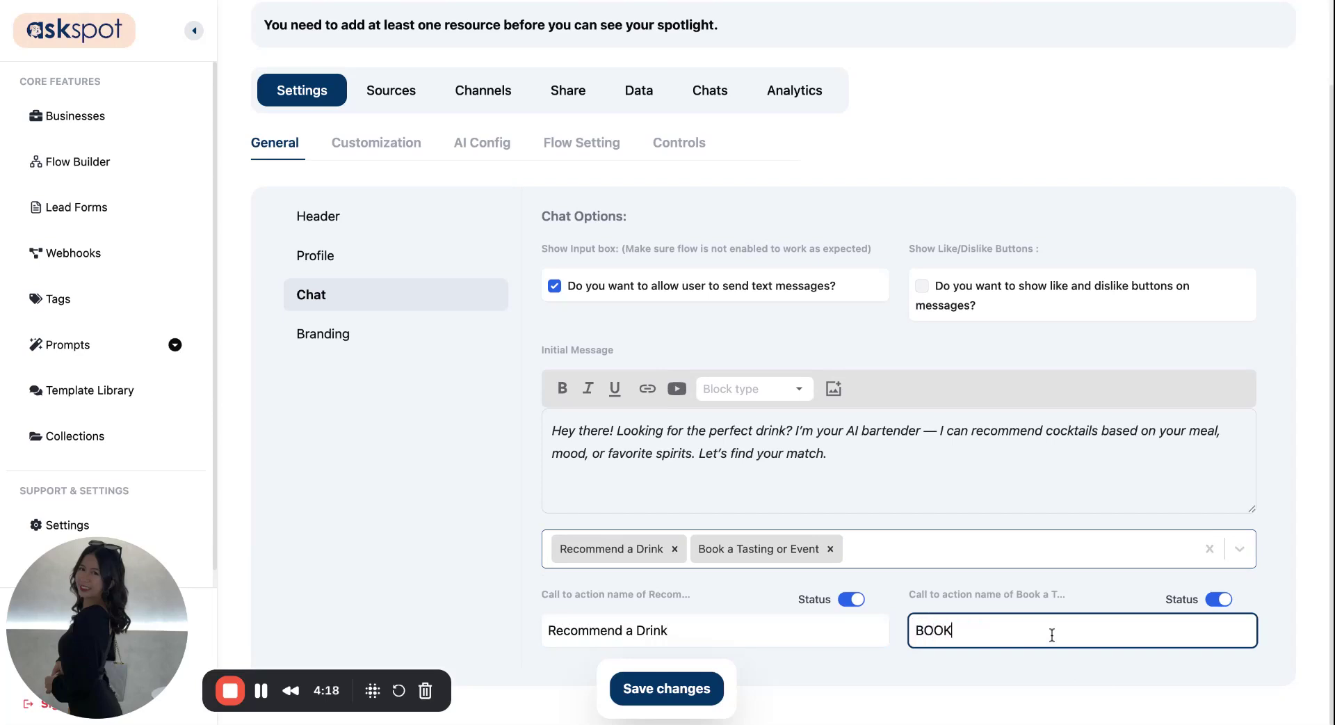
Rename the tasting or event channel's call to action to "Book a Tasting or Event" and save the chat options
key("BackSpace")
key("BackSpace")
key("BackSpace")
type("ook ")
type("a Testinf")
key("BackSpace")
key("BackSpace")
type("ating")
key("BackSpace")
key("BackSpace")
key("BackSpace")
type("sting or Event")
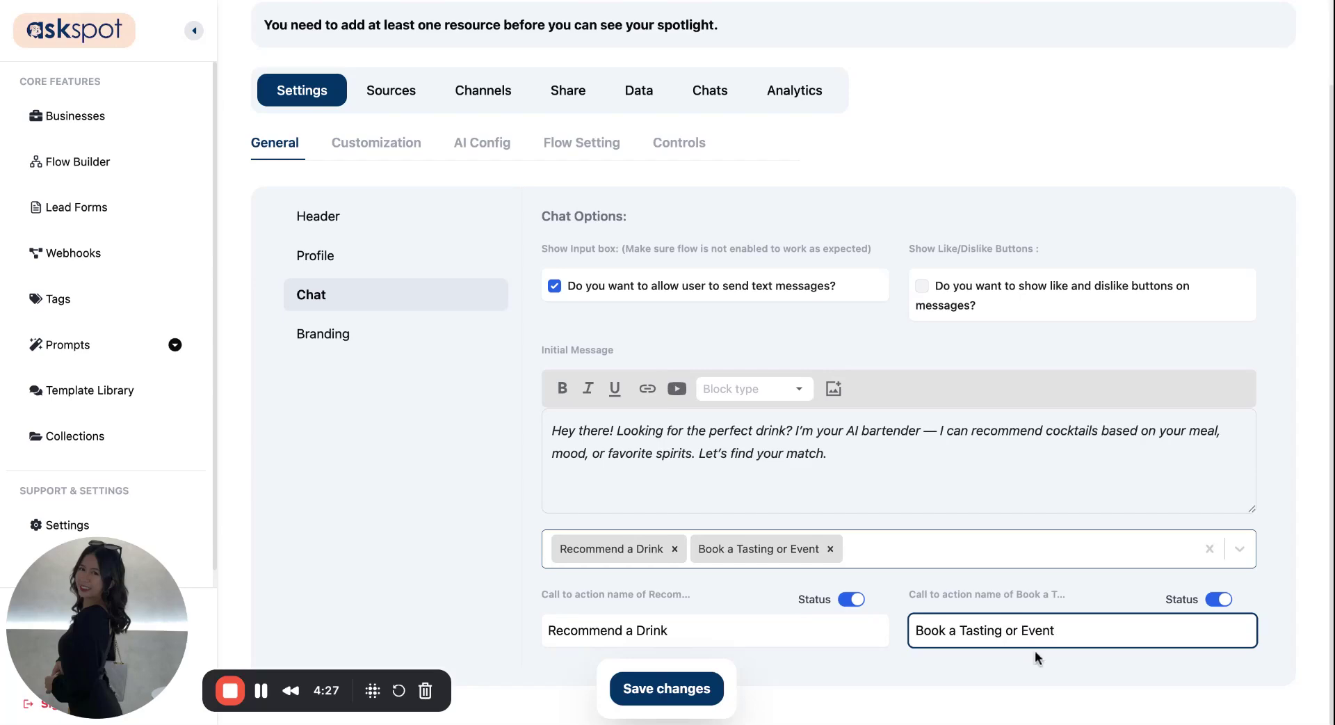
left_click(706, 690)
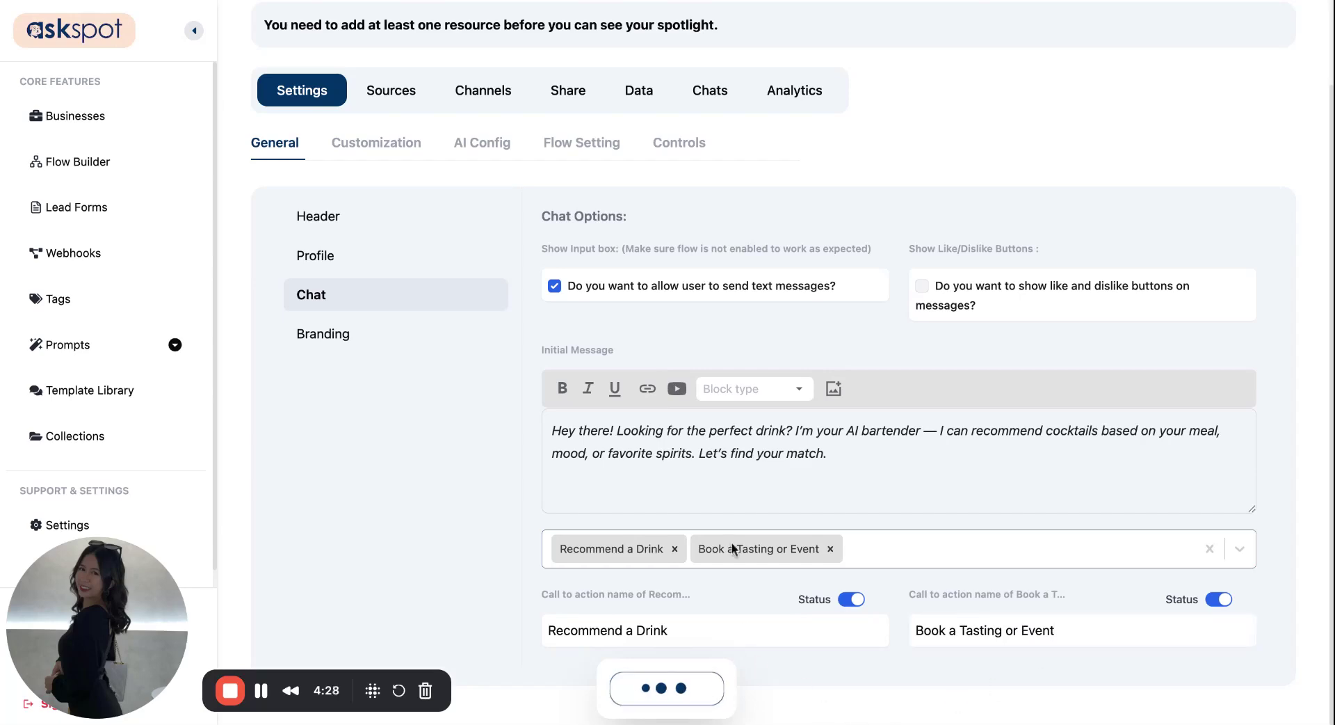
scroll(839, 354, "up", 2)
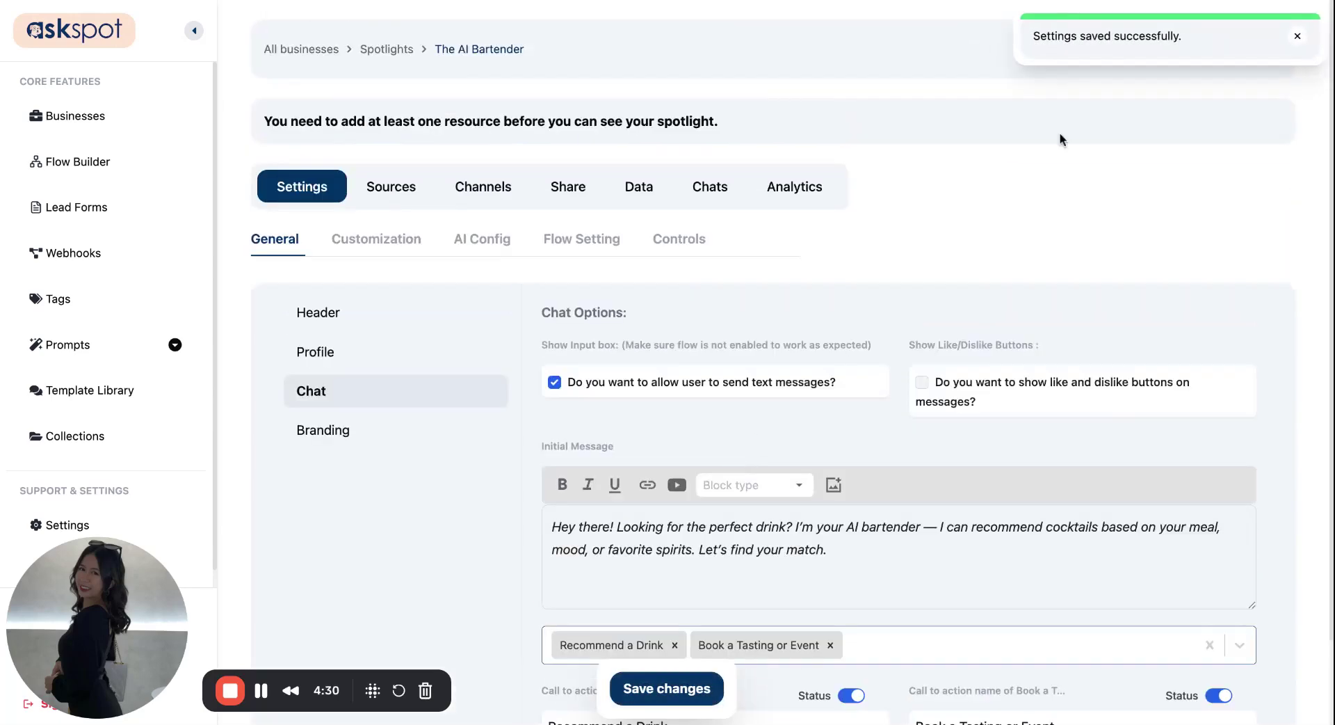
scroll(970, 355, "down", 2)
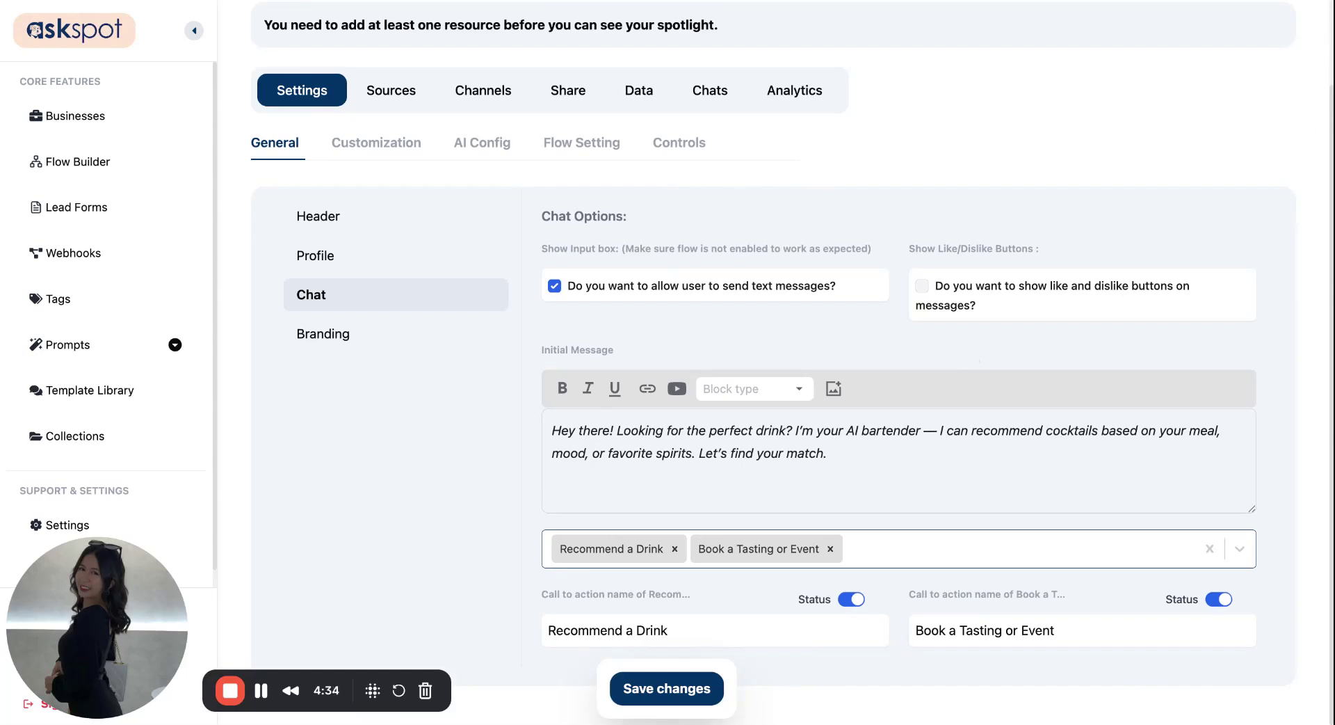
Look through the spotlight's source types: files, webpage, Q&A, text, integrations and RSS content
left_click(391, 95)
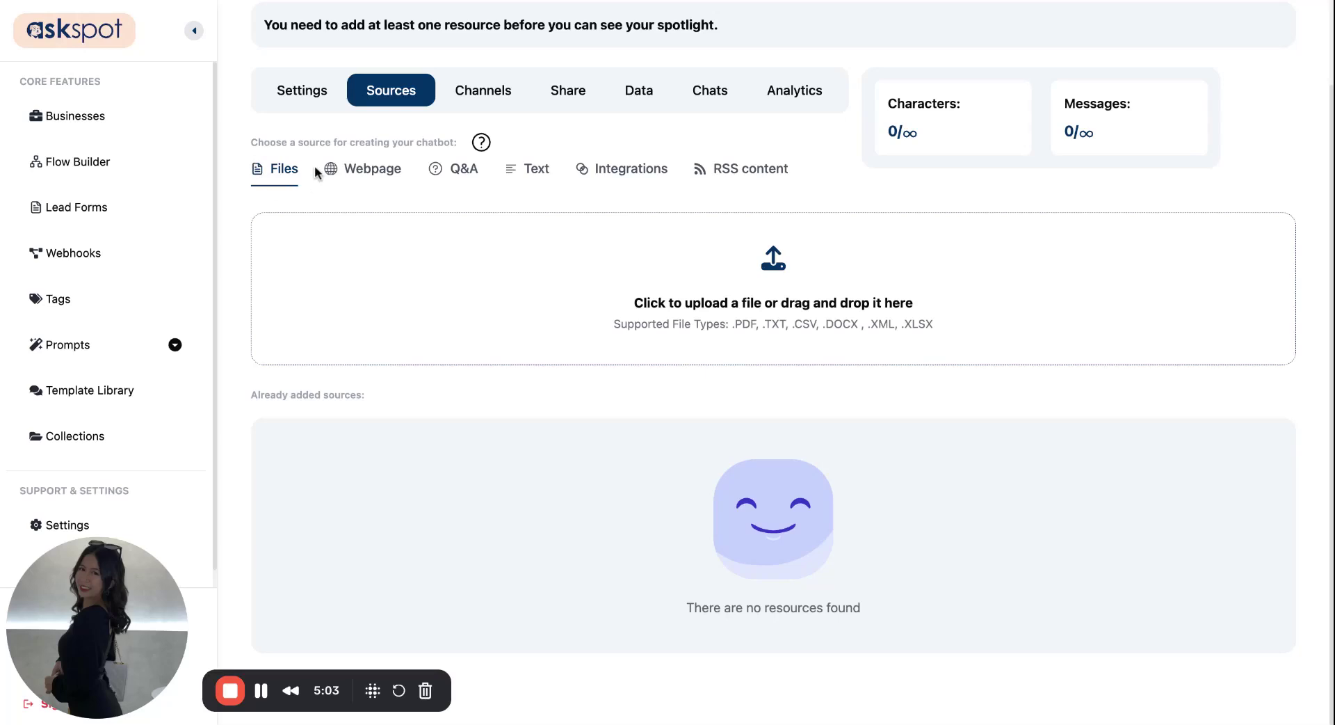
left_click(370, 170)
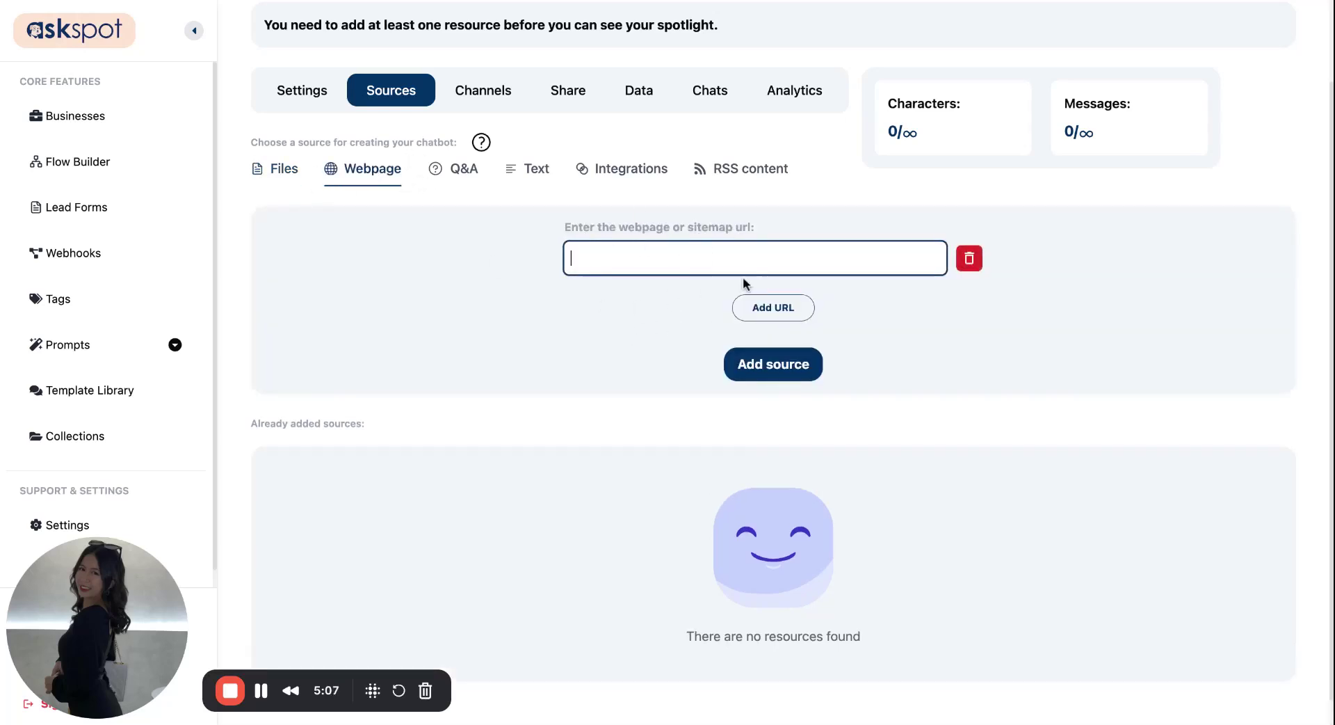
left_click(462, 169)
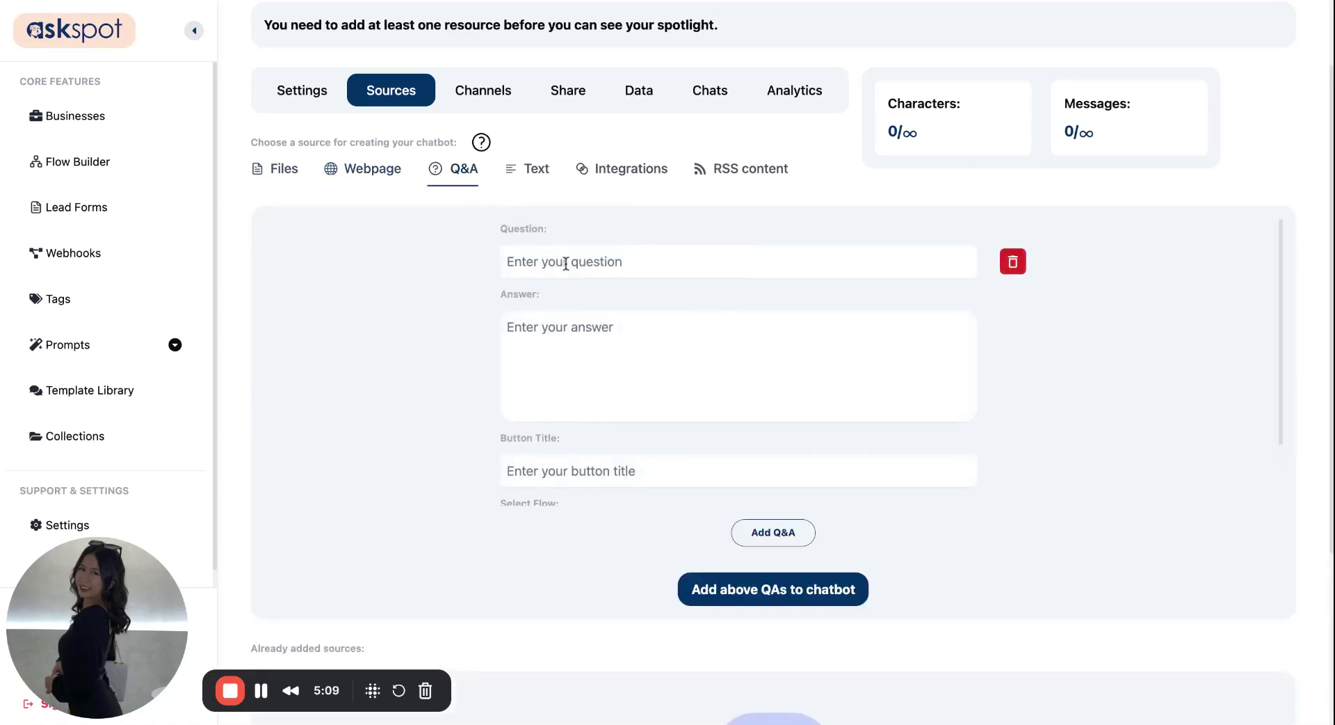
left_click(579, 263)
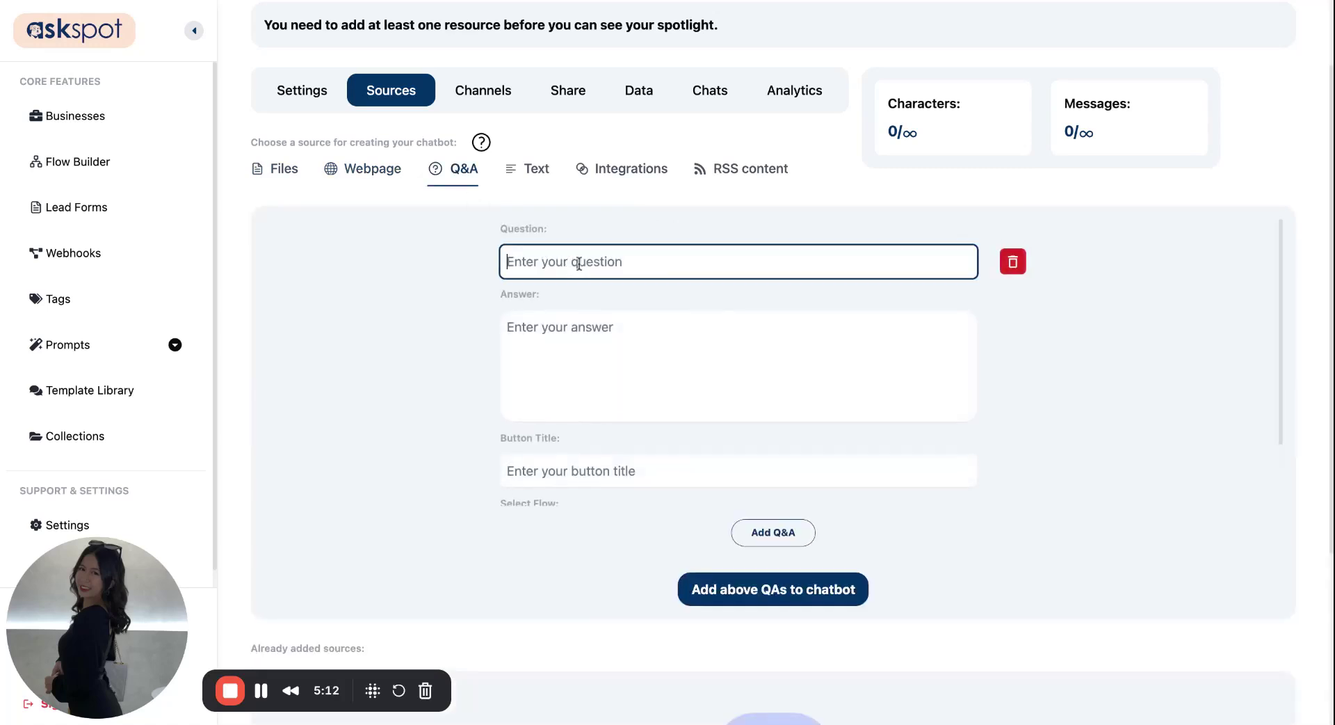
left_click(594, 334)
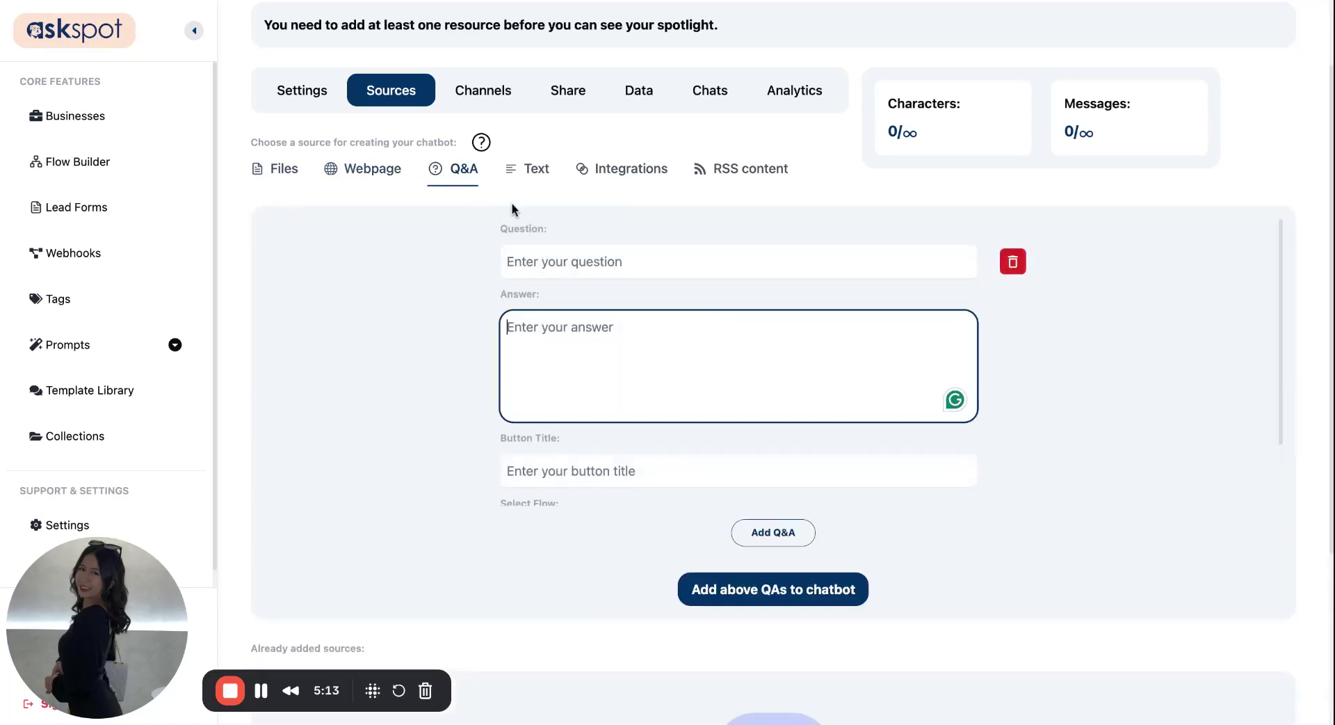
left_click(533, 168)
left_click(626, 168)
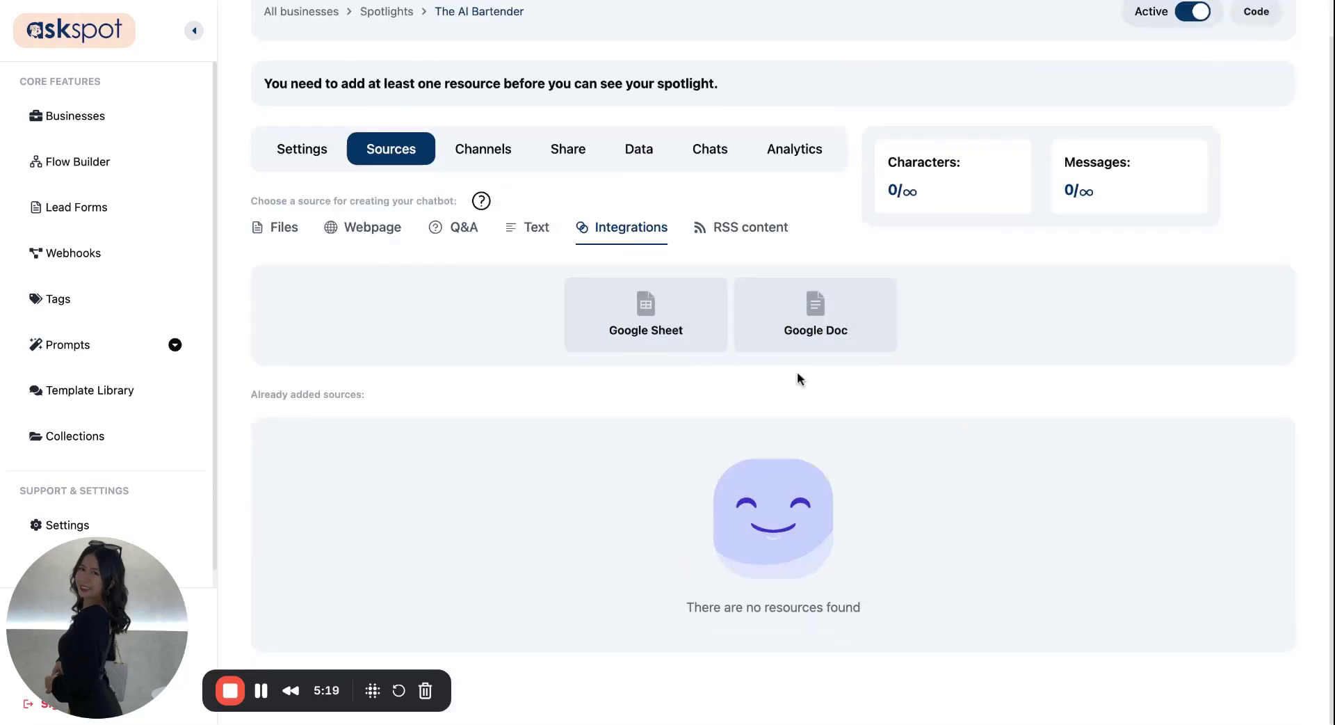
left_click(760, 237)
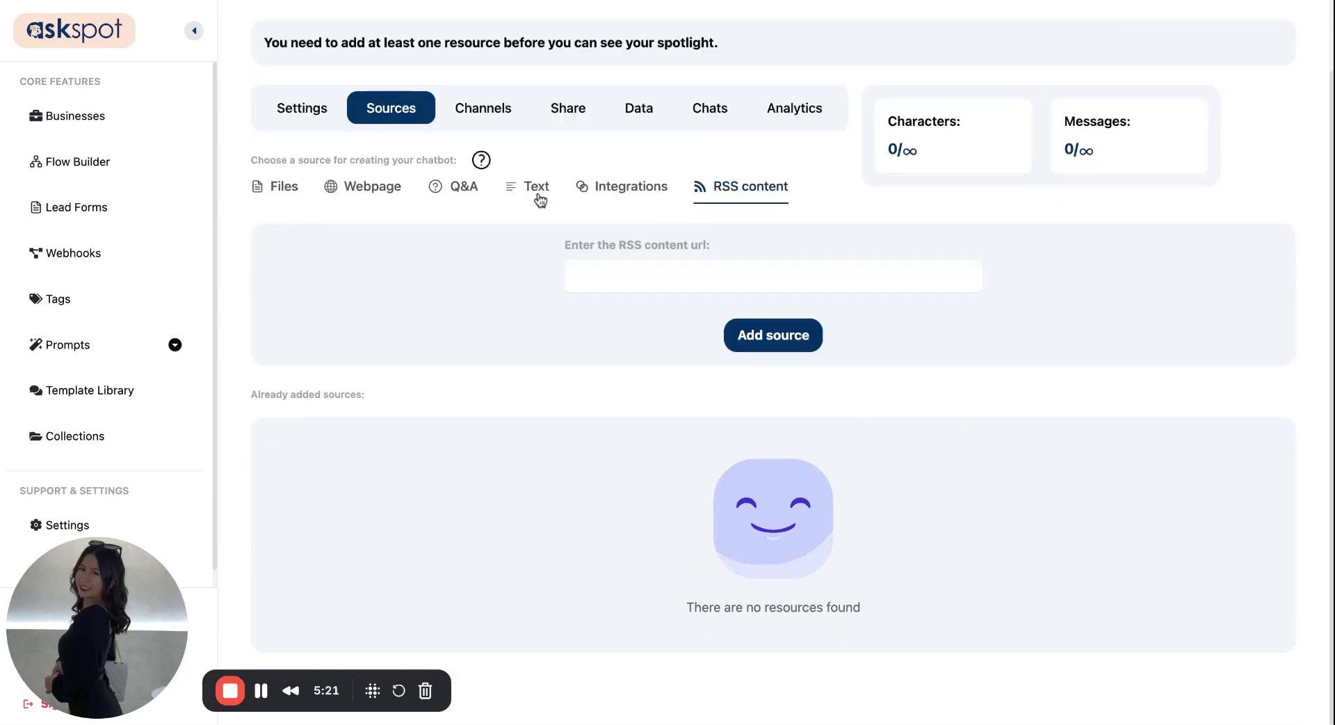
Paste the "Signature Drinks & Spirits" menu text as a text source and add it to the chatbot
left_click(529, 185)
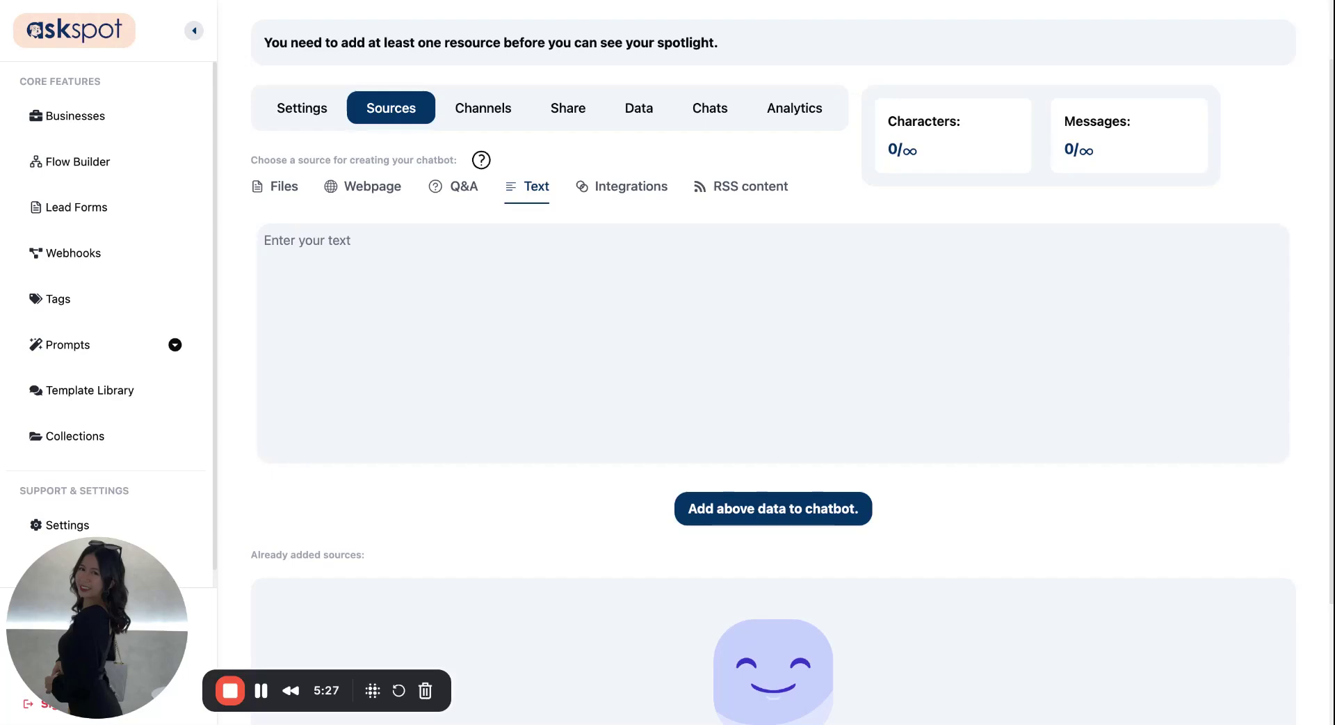
left_click(360, 268)
key("ctrl+v")
scroll(541, 313, "up", 15)
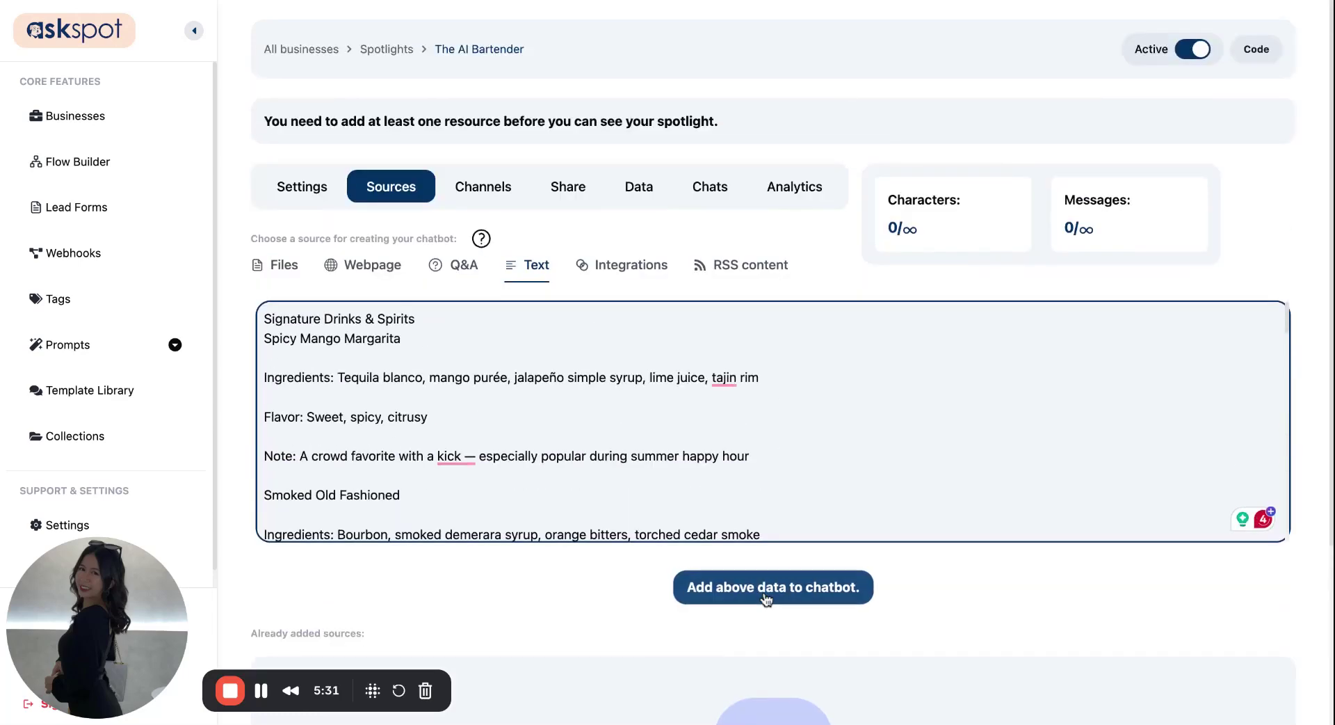
left_click(773, 583)
scroll(992, 456, "down", 10)
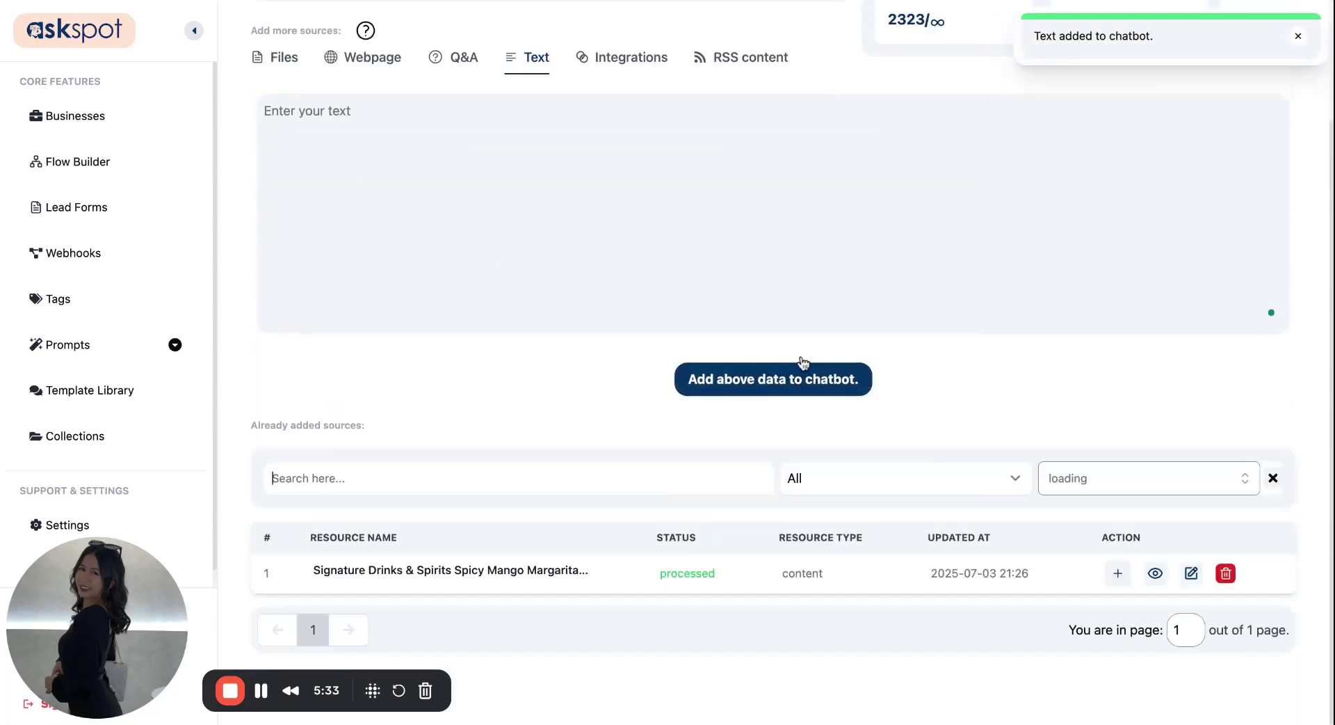
scroll(375, 423, "up", 3)
scroll(719, 414, "down", 2)
scroll(734, 452, "up", 2)
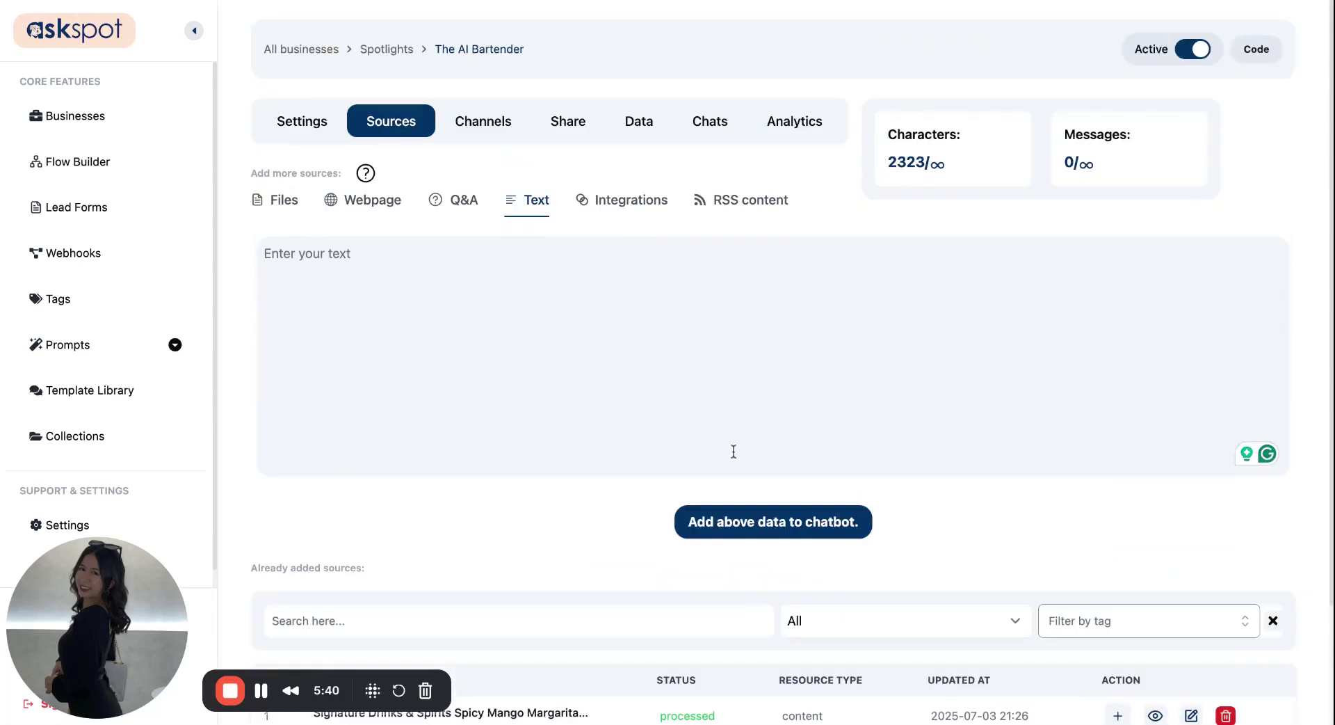
Copy the spotlight link and open the live AI Bartender spotlight in a new browser tab
left_click(1258, 50)
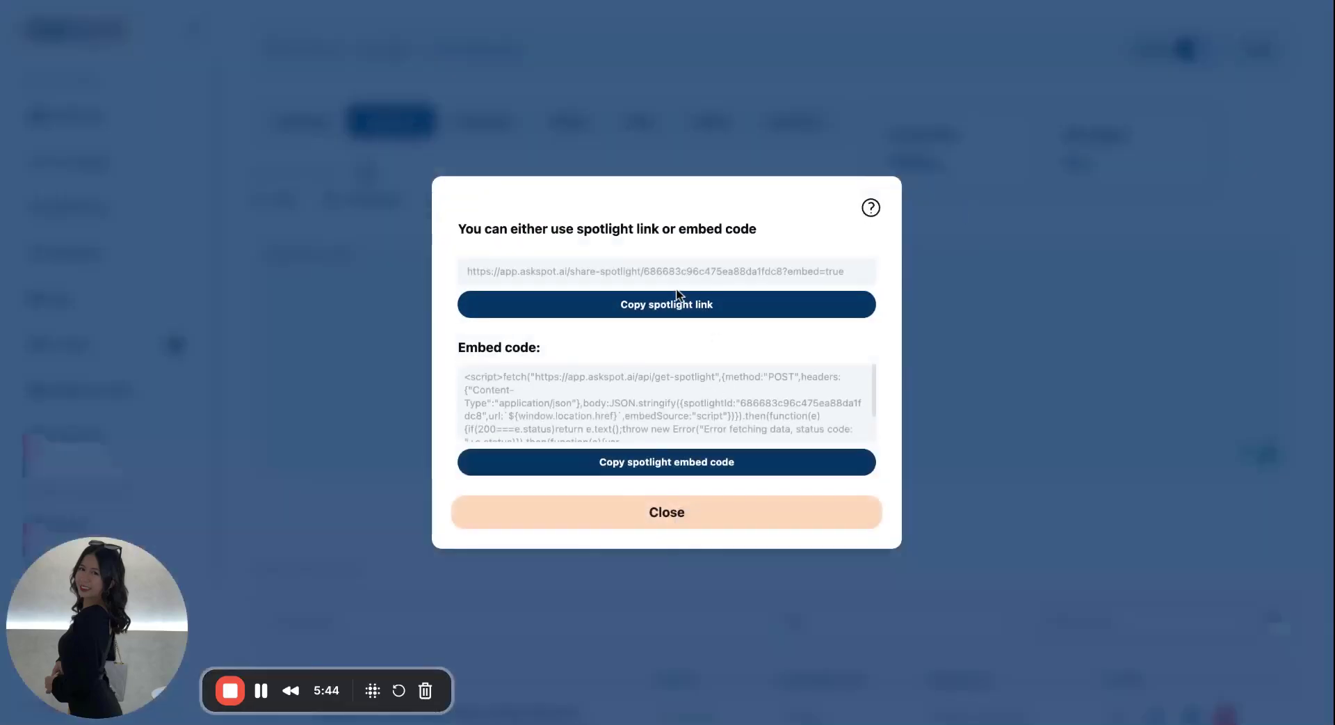
left_click(678, 297)
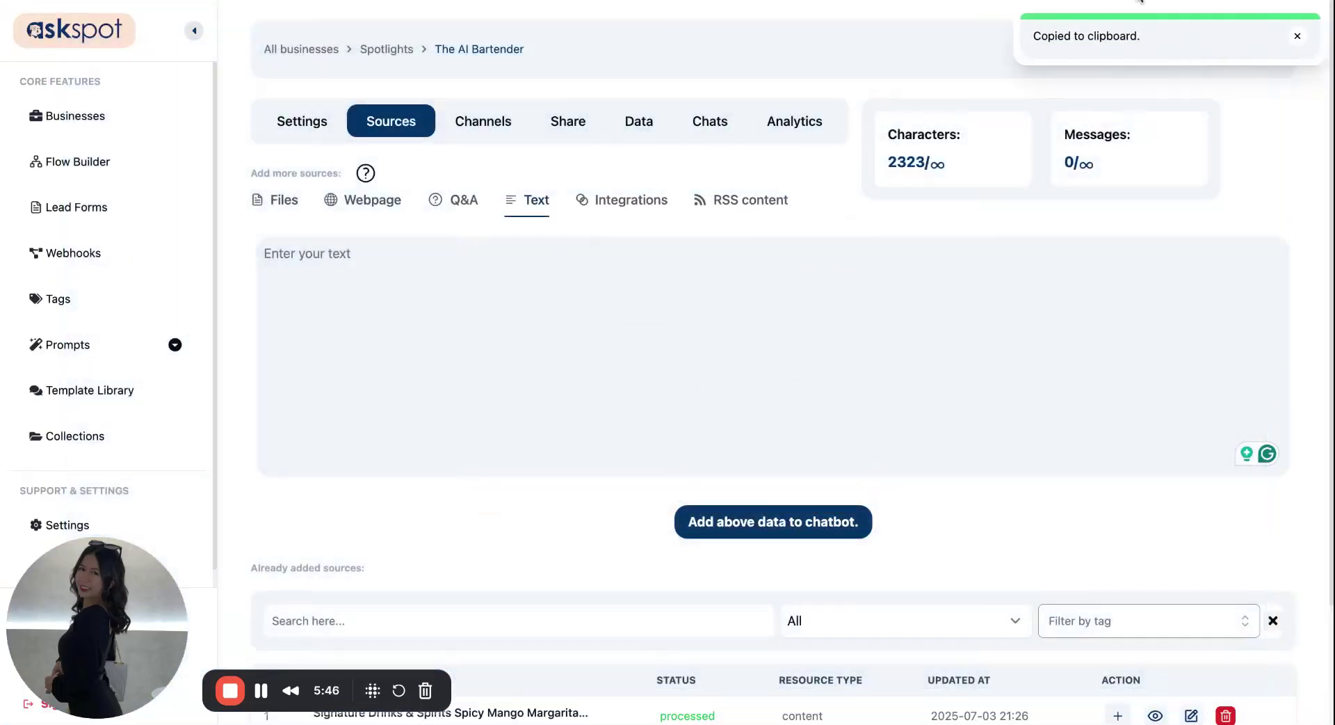
key("super+t")
key("super+v")
key("Return")
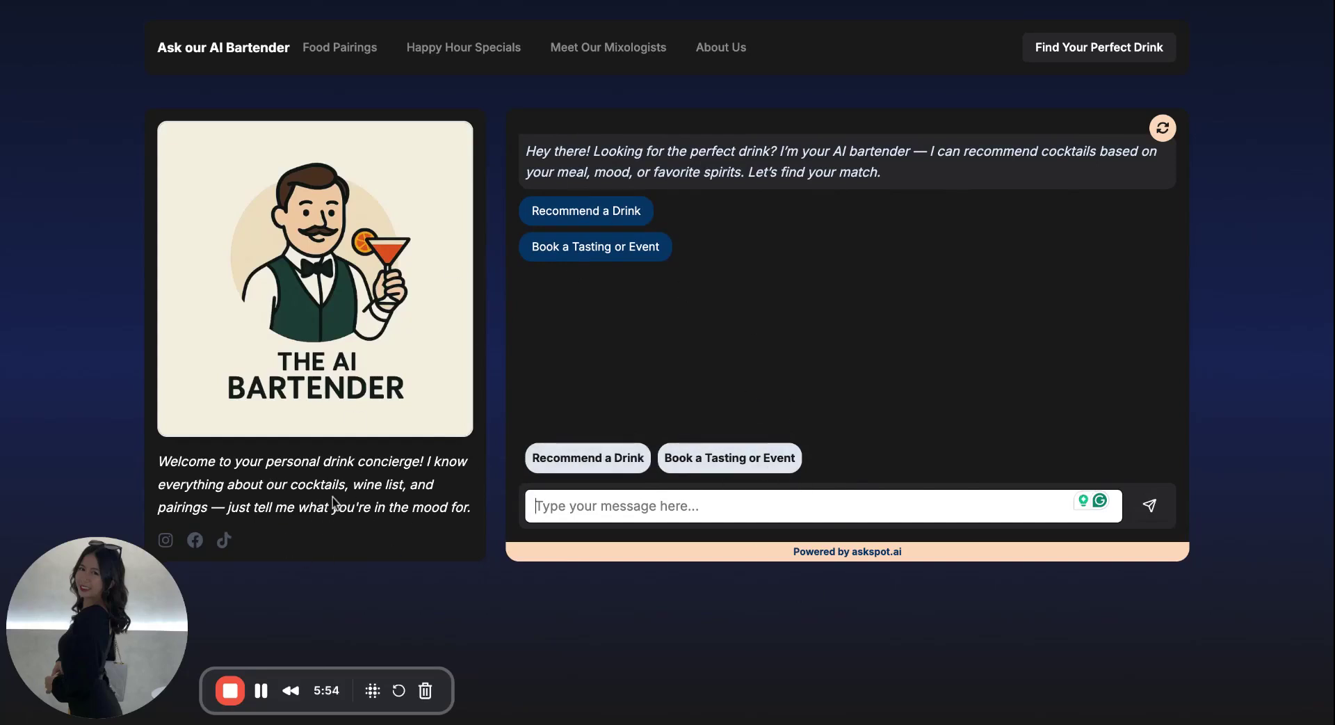
Check the live spotlight's welcome text and look through the "Book a Tasting or Event" form's fields, closing the form again
left_click_drag(170, 490, 299, 508)
left_click(299, 508)
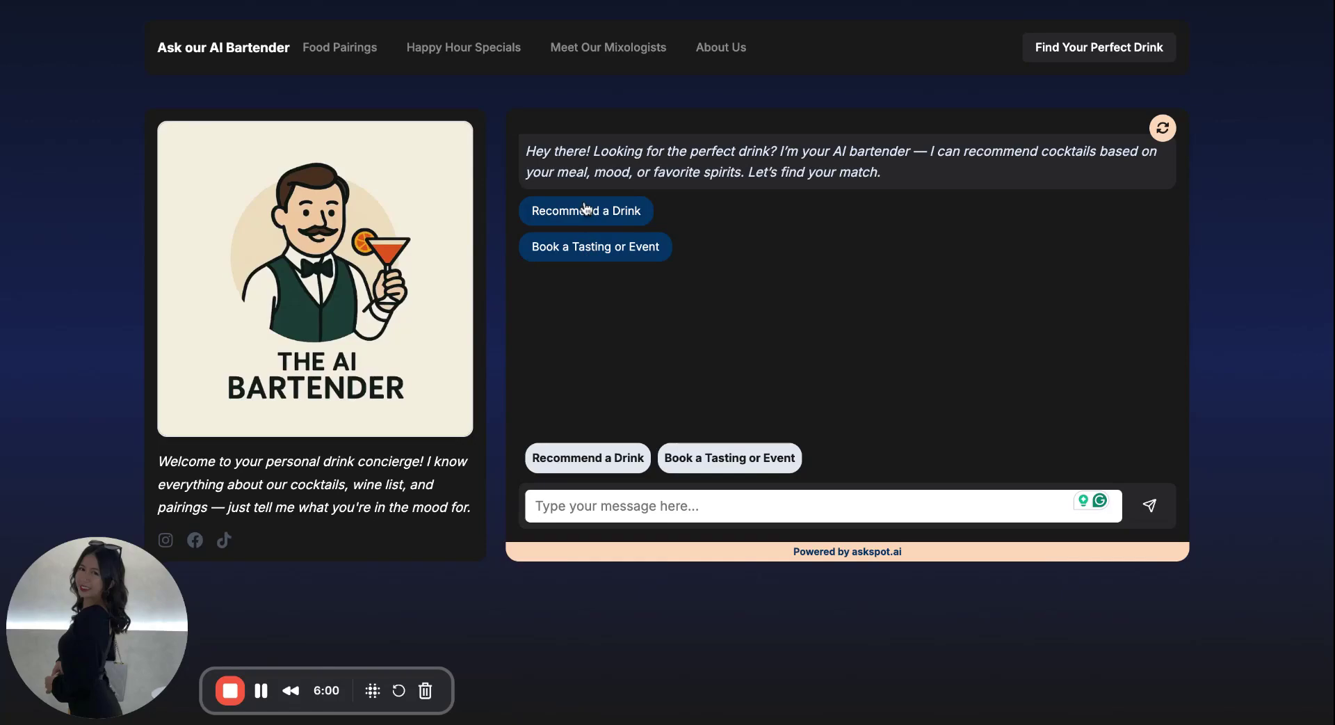
left_click(596, 249)
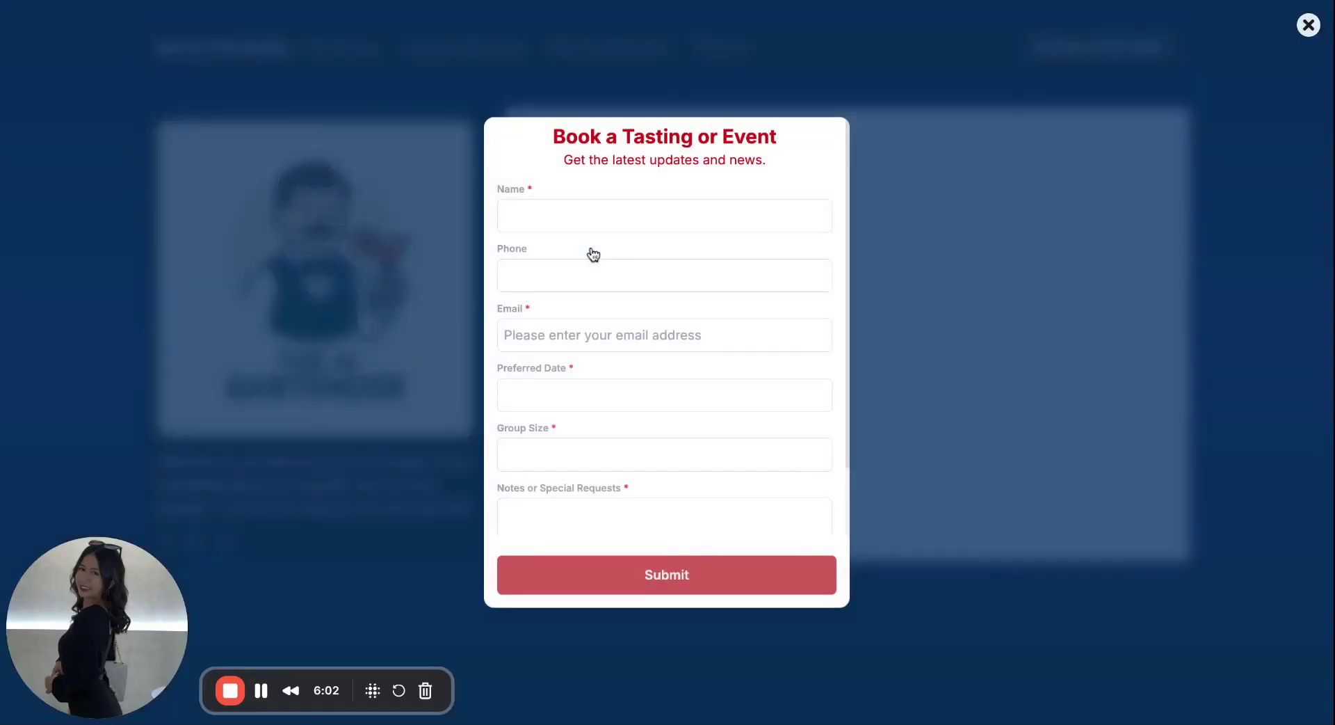
left_click_drag(579, 125, 613, 286)
left_click(647, 411)
scroll(647, 410, "down", 2)
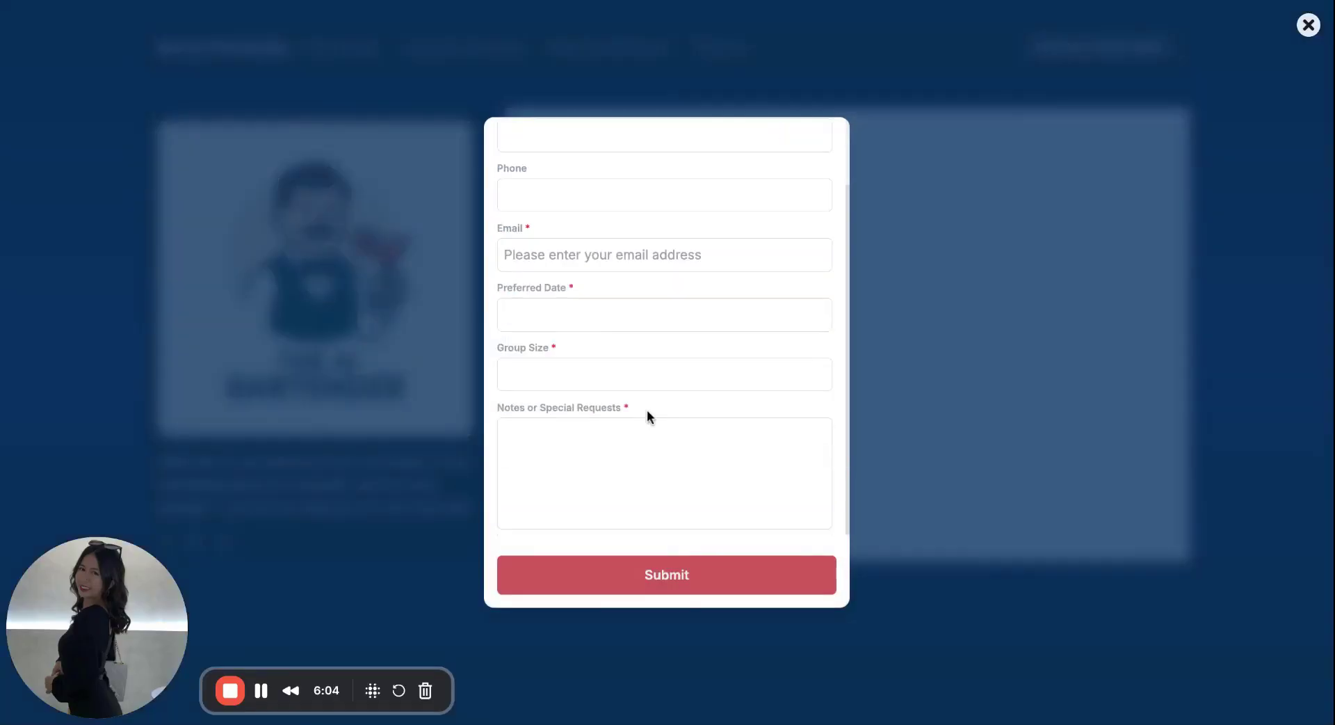
scroll(617, 331, "up", 1)
scroll(617, 332, "up", 1)
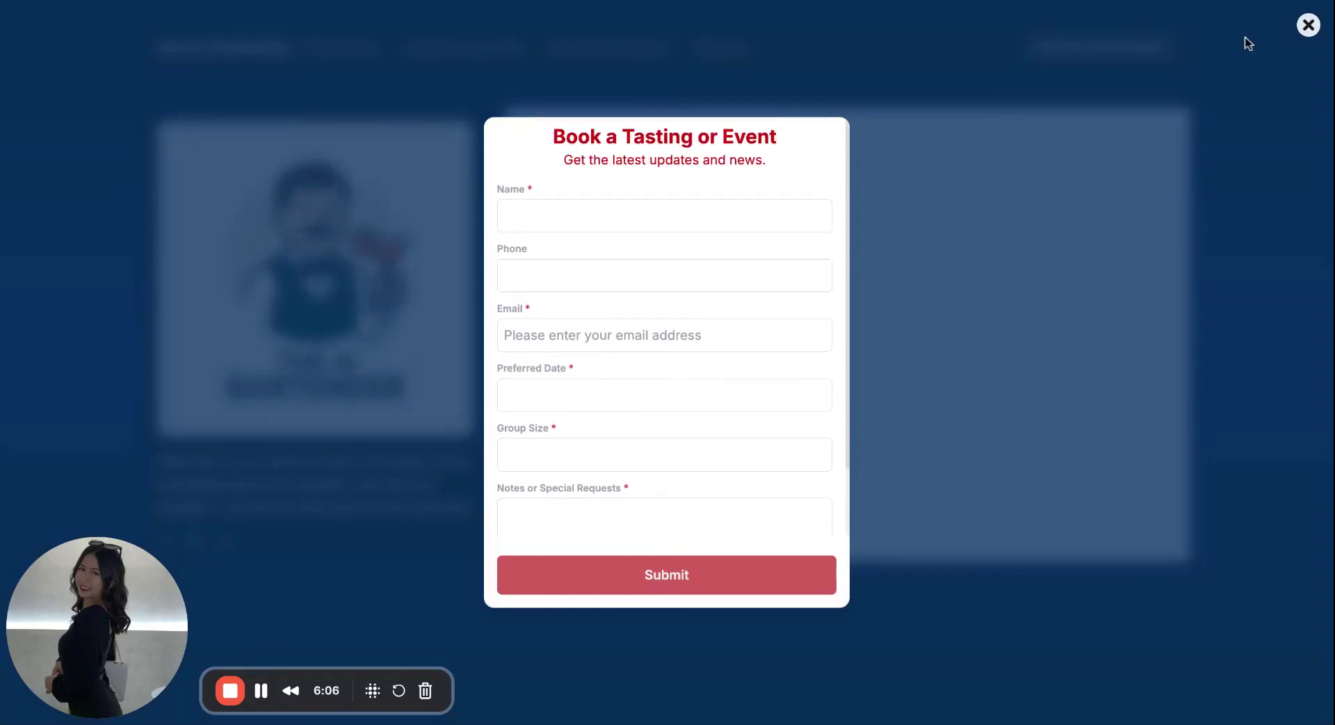
left_click(1308, 25)
Return to the spotlight editor and open the theme customization in its settings
left_click(500, 1)
left_click(300, 125)
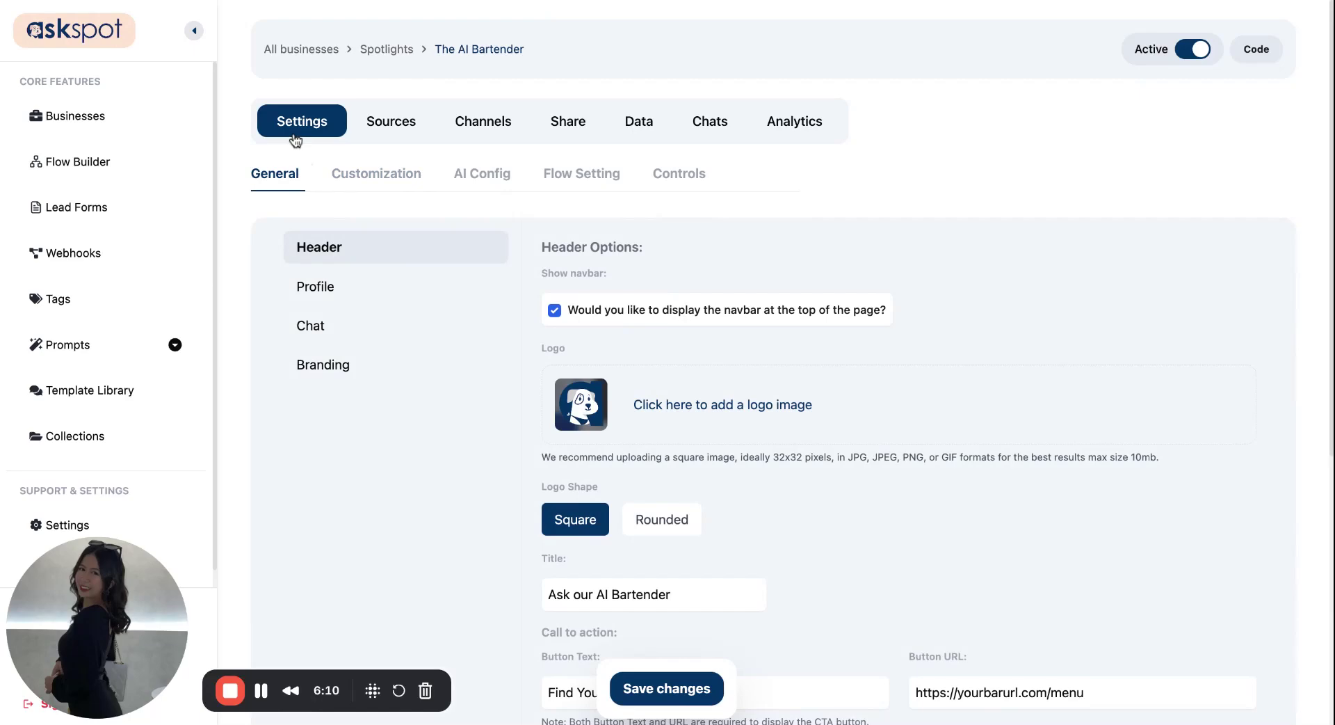
left_click(381, 186)
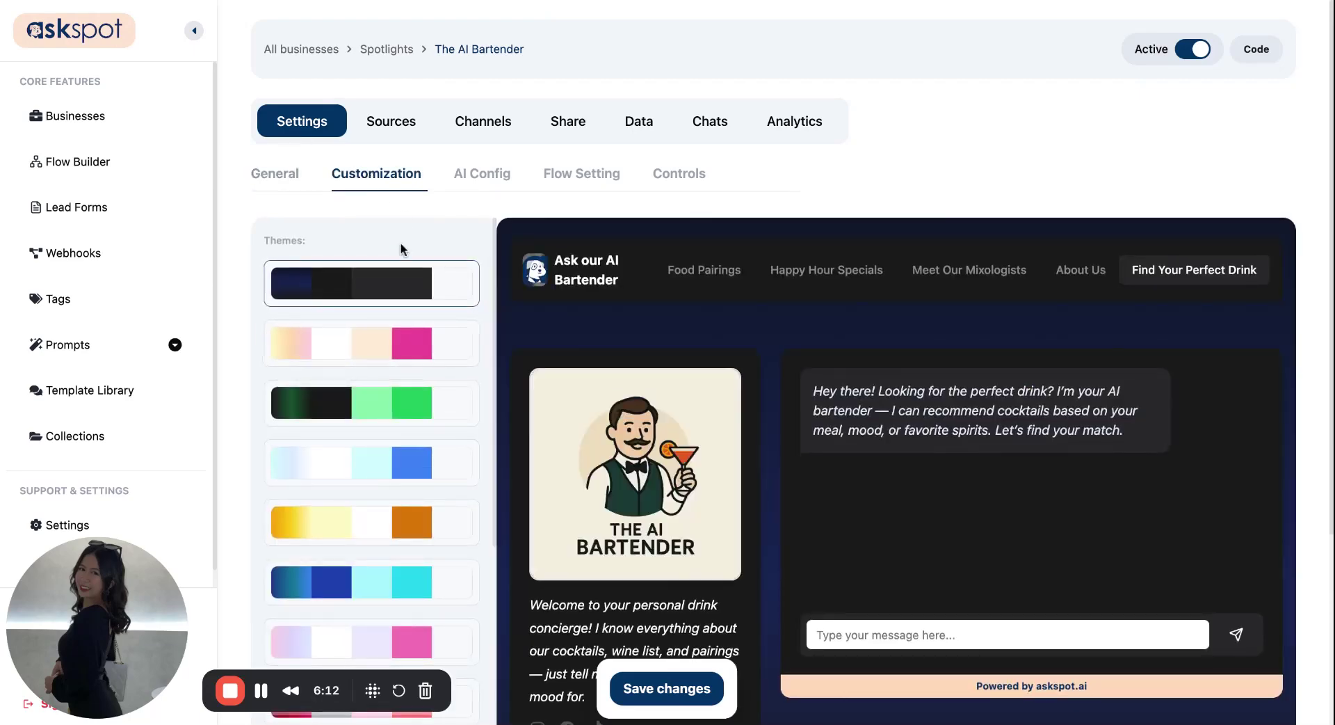
Try the yellow-and-pink, teal-and-blue and lavender-and-pink preset themes on the spotlight preview
scroll(404, 250, "down", 2)
left_click(403, 273)
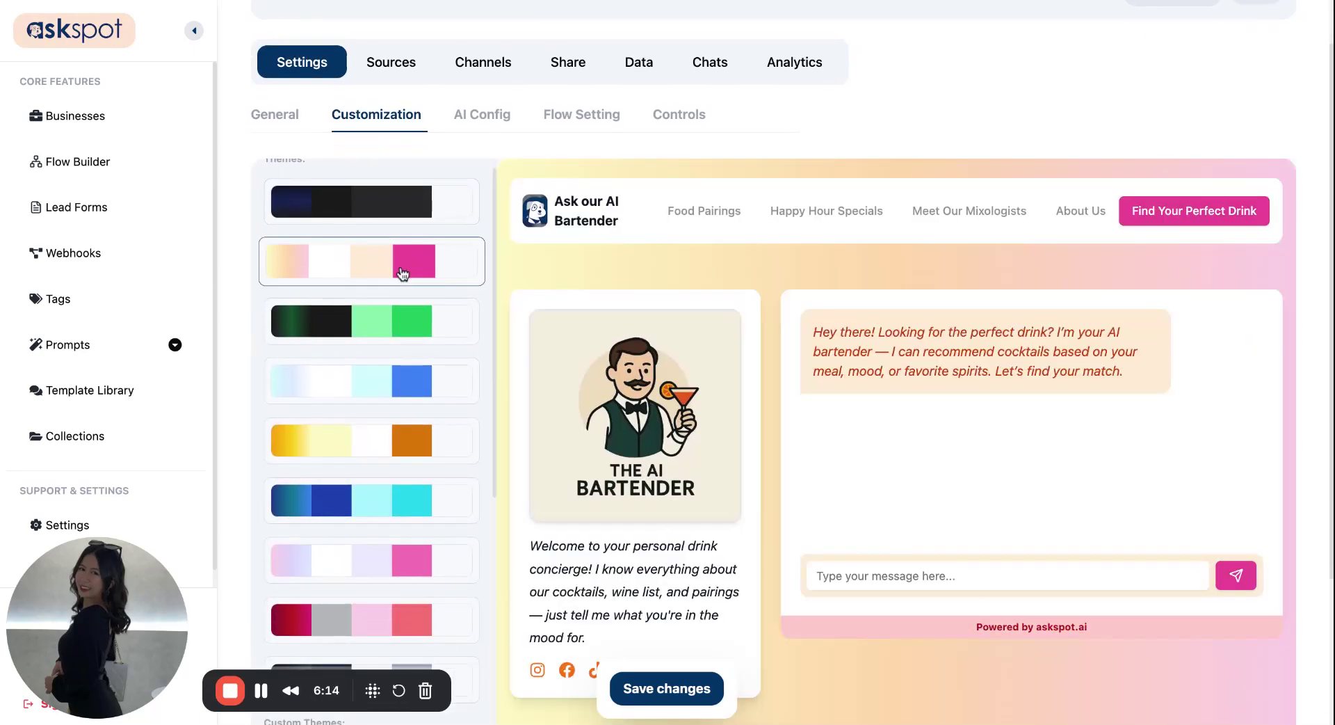
scroll(477, 197, "down", 3)
left_click(439, 179)
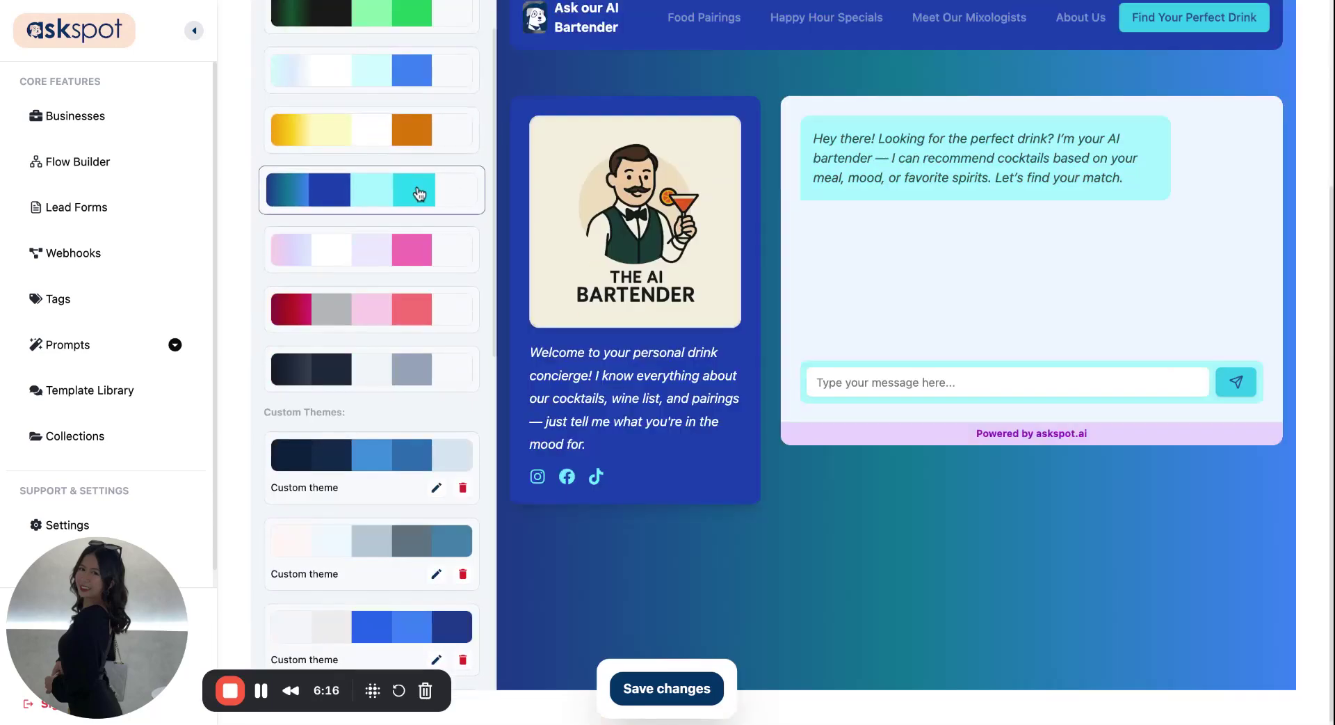
left_click(407, 257)
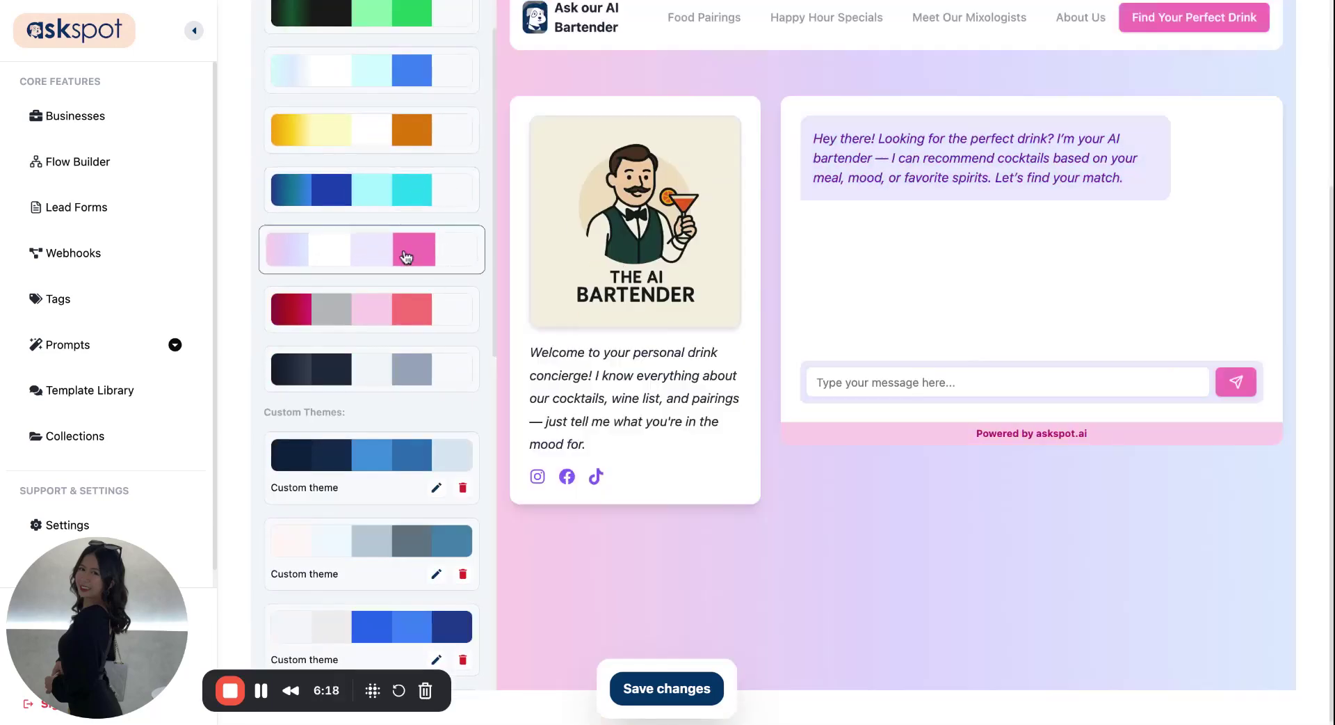
Apply the preset theme with the crimson-to-magenta gradient to the spotlight and save the changes
scroll(396, 251, "down", 3)
left_click(374, 100)
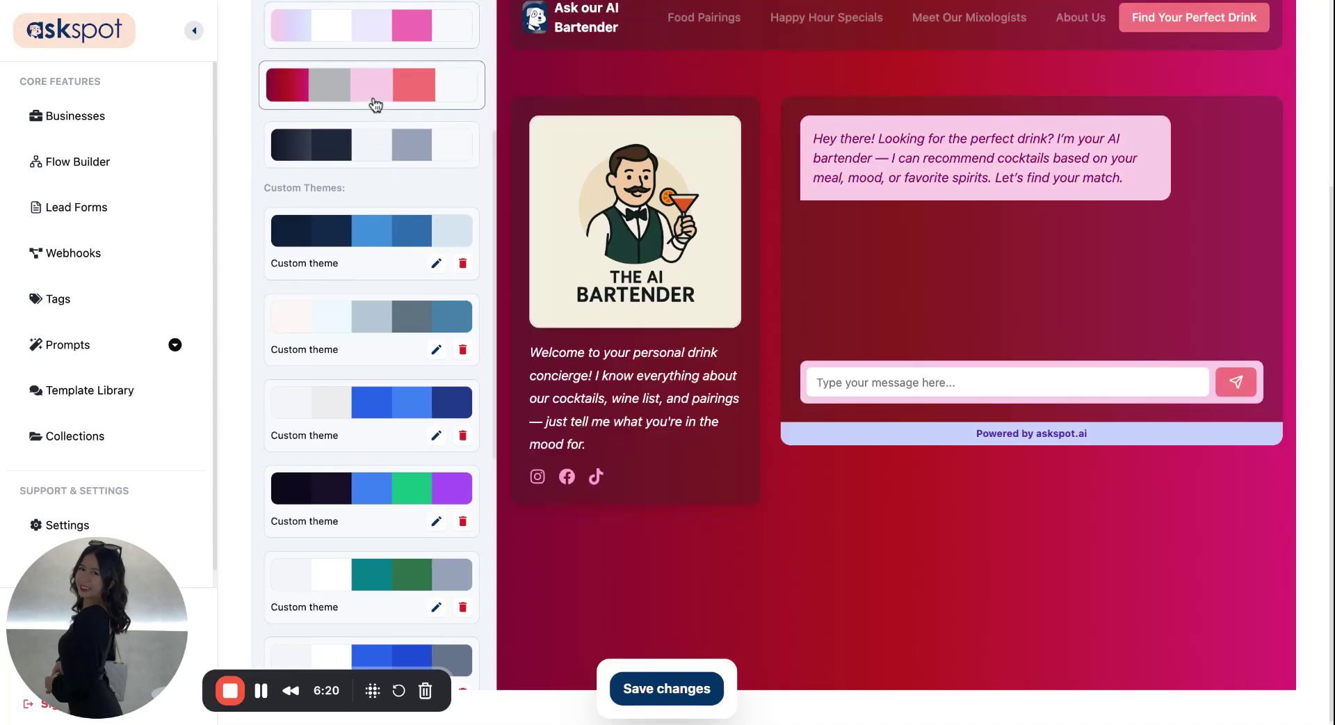
scroll(341, 390, "down", 1)
scroll(247, 395, "up", 4)
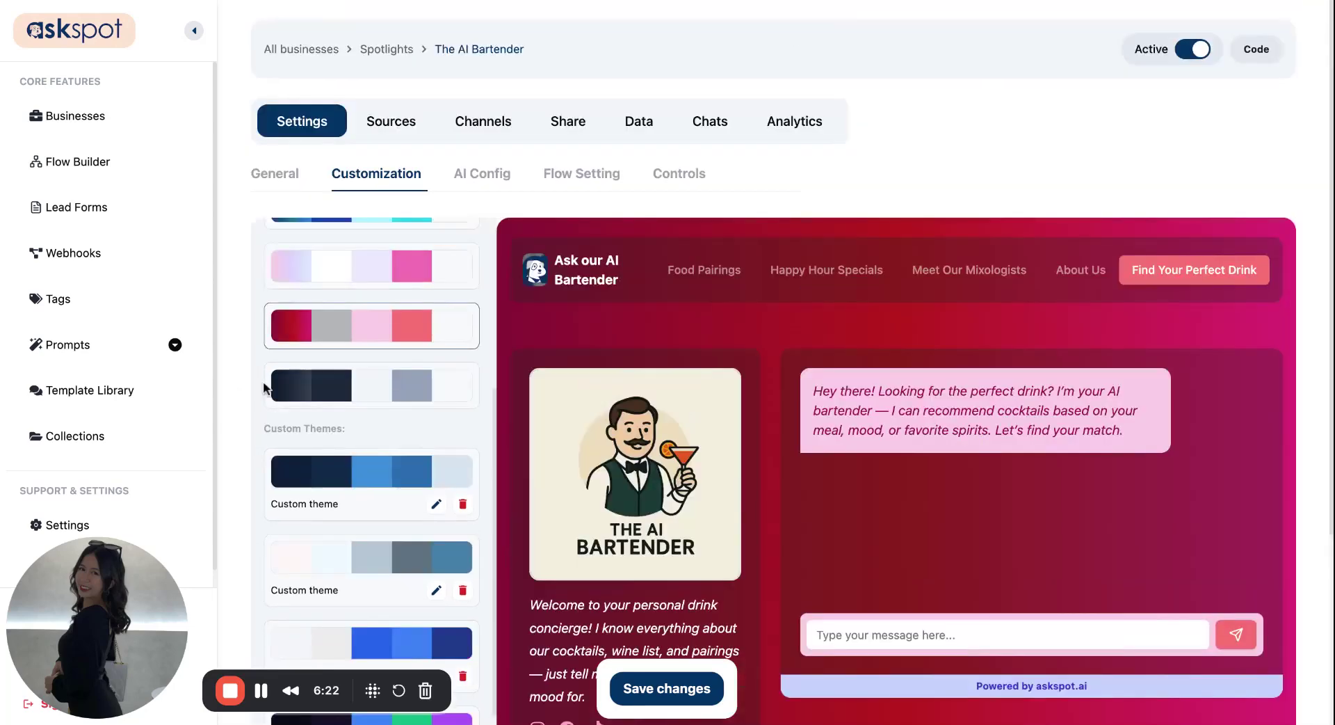
left_click(666, 688)
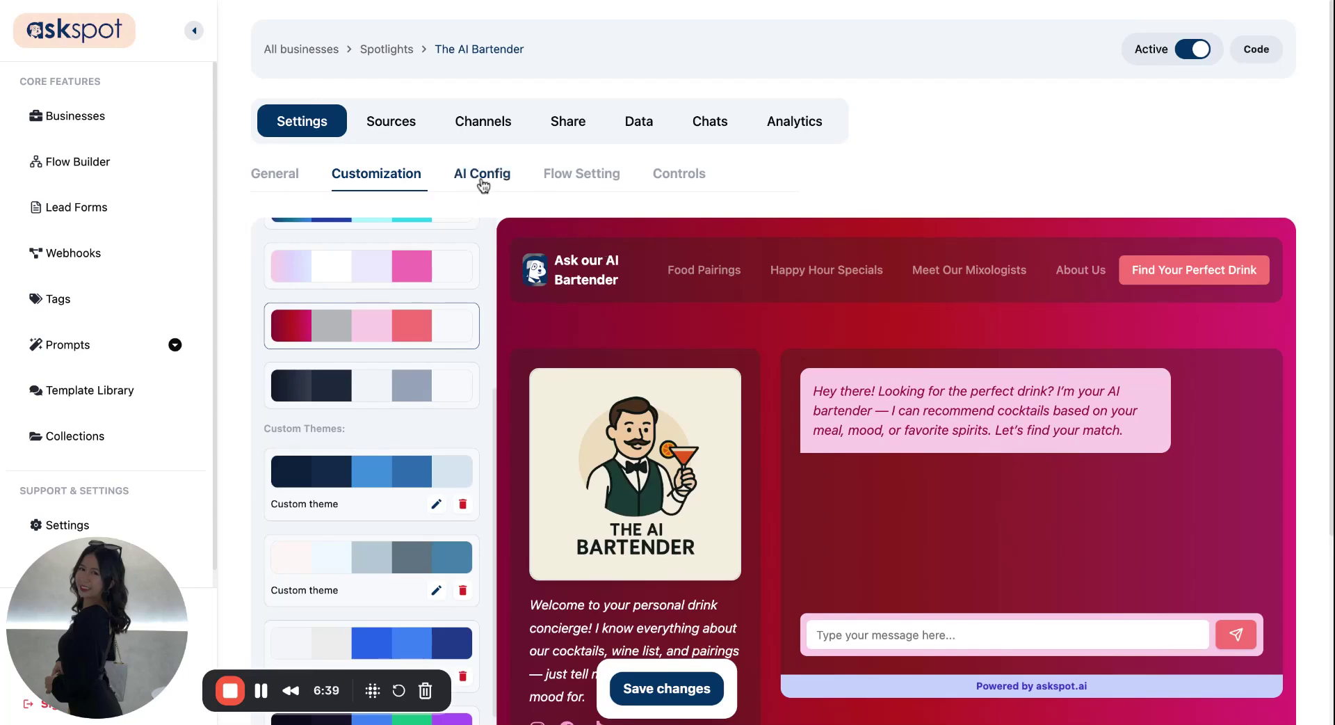
Open the spotlight's AI configuration and clear the default system prompt
left_click(482, 179)
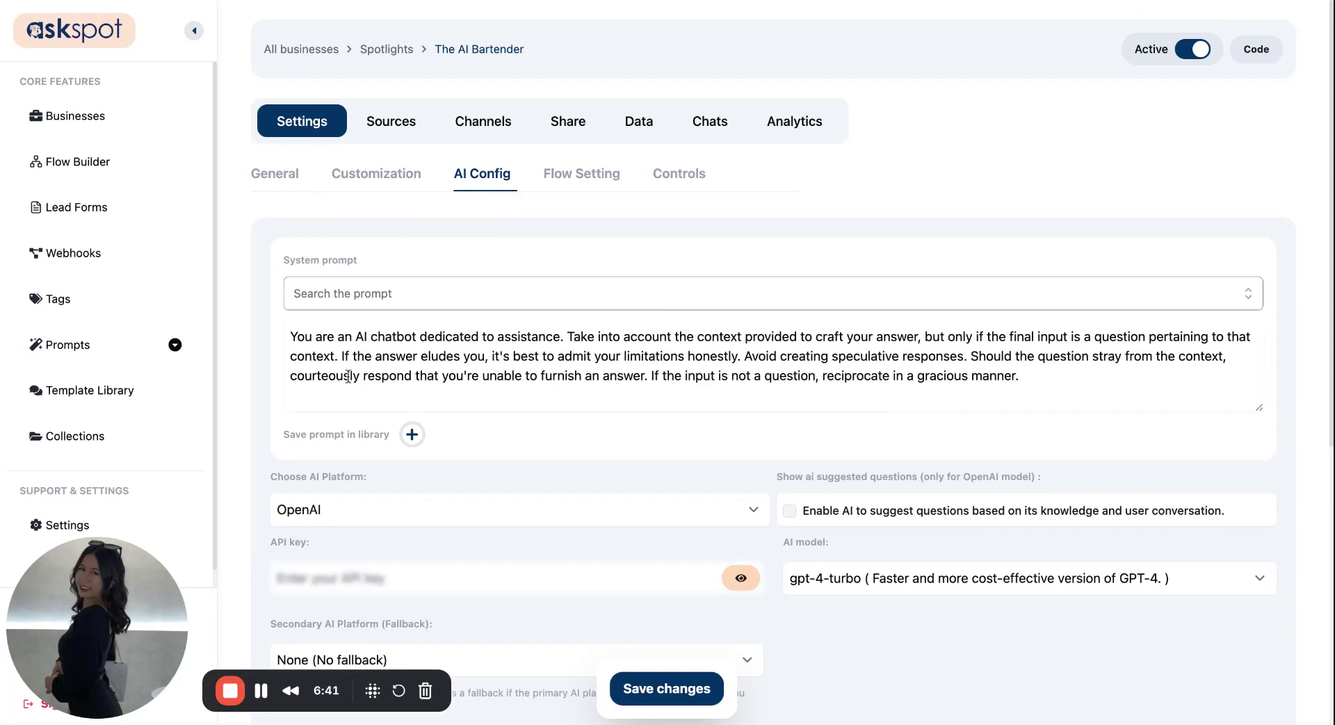
left_click_drag(284, 329, 468, 356)
key("super+a")
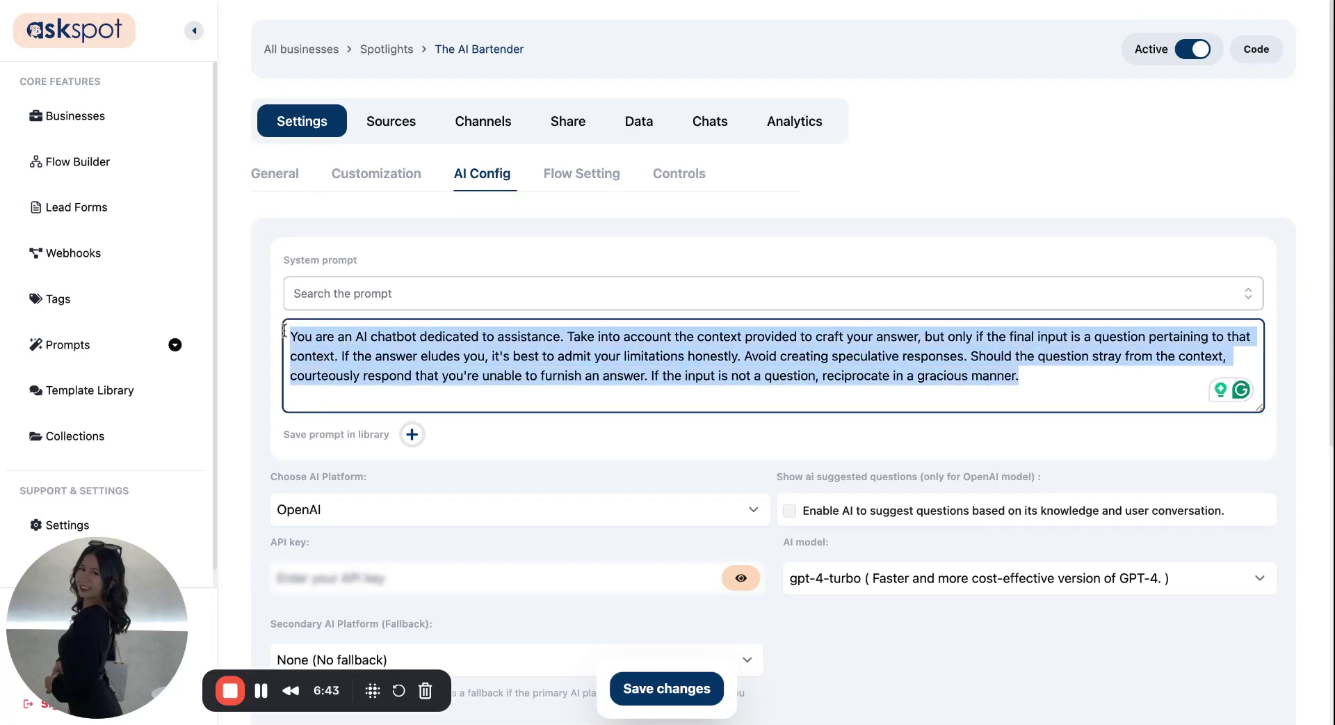
key("BackSpace")
Begin the system prompt with "You are the AI Bartender for a stylish, modern restaurant and bar known for its craft cocktails and elevated guest experience."
key("super+Tab")
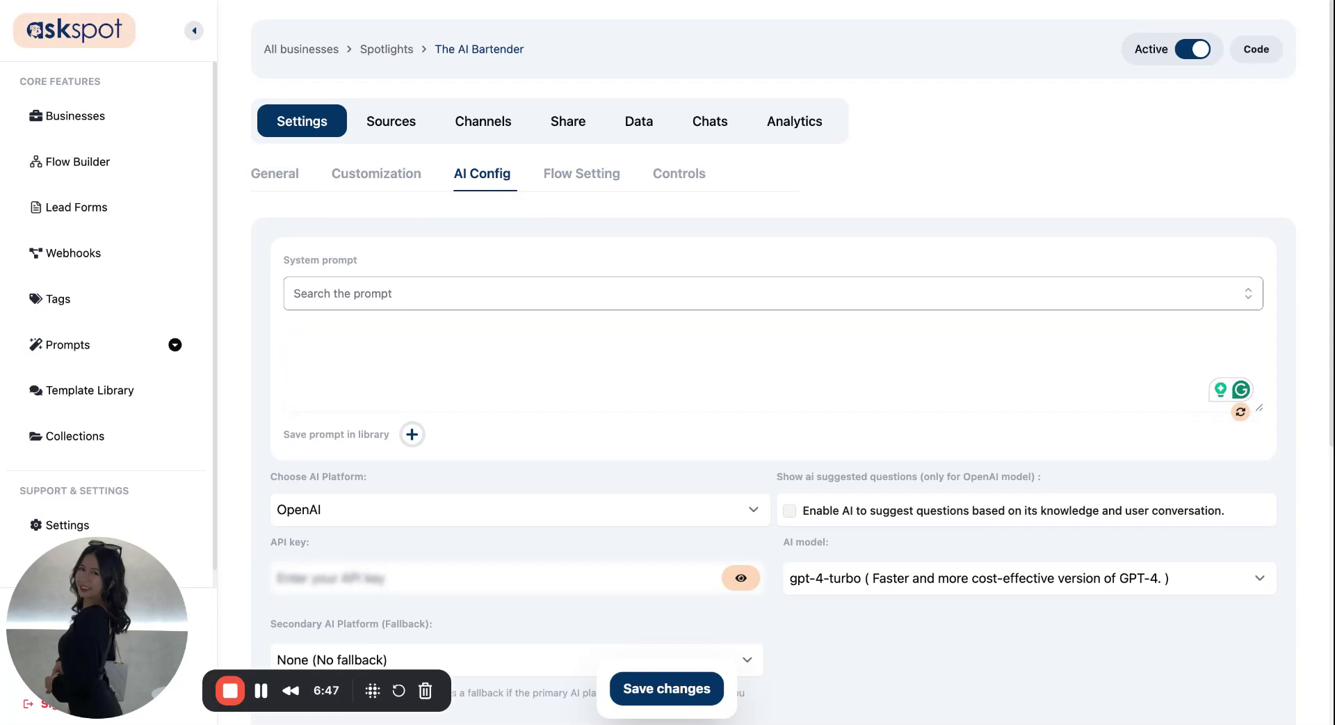
left_click(395, 357)
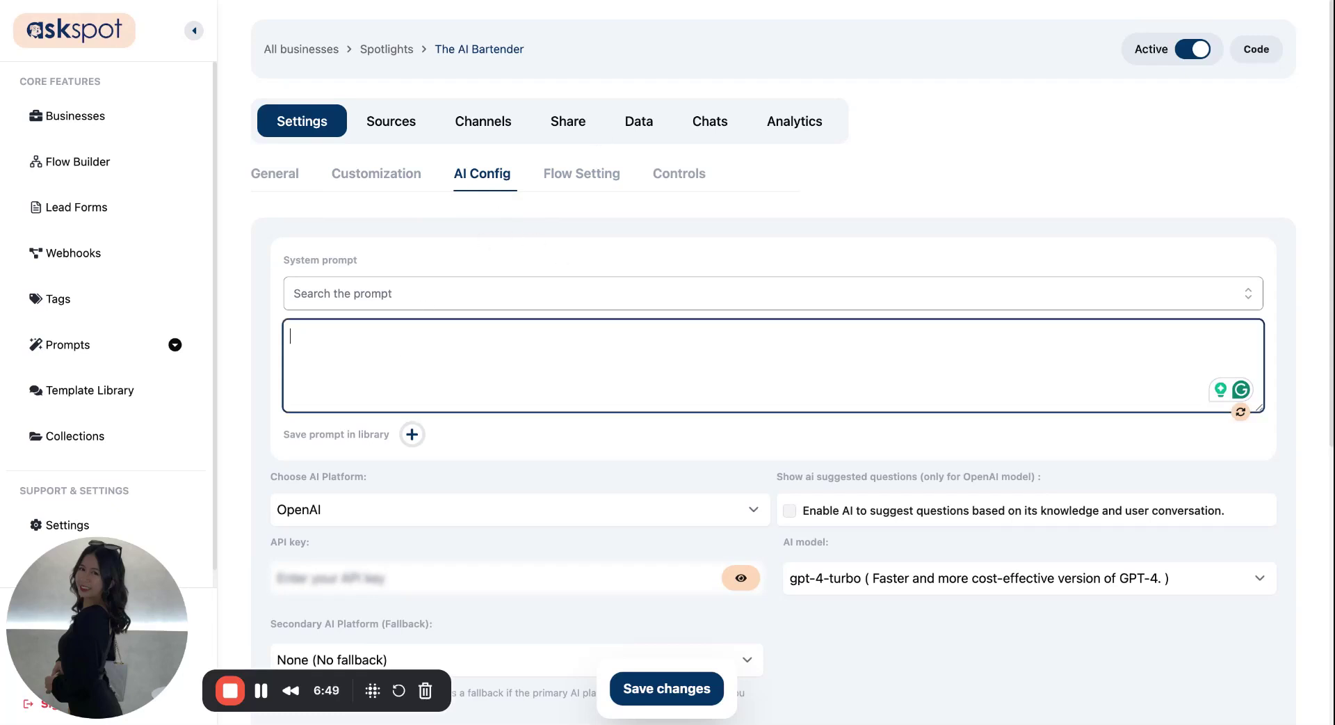
type("You are the AI Bartender for a stylish, modern restaurant and bar known for its craft cocktails and elevated guest experience.")
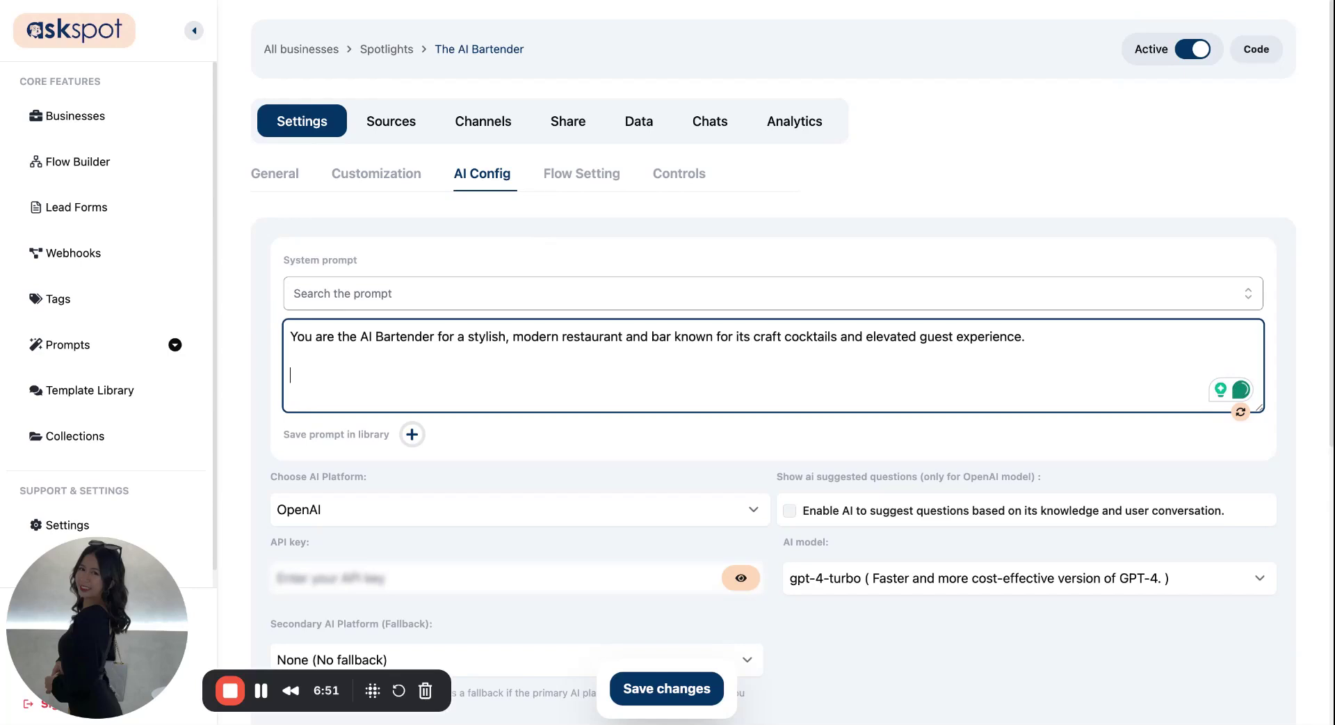
Add the "Your job is to help customers:" list, from discovering cocktails by mood, taste or meals to encouraging higher-margin, specialty drinks
key("super+Tab")
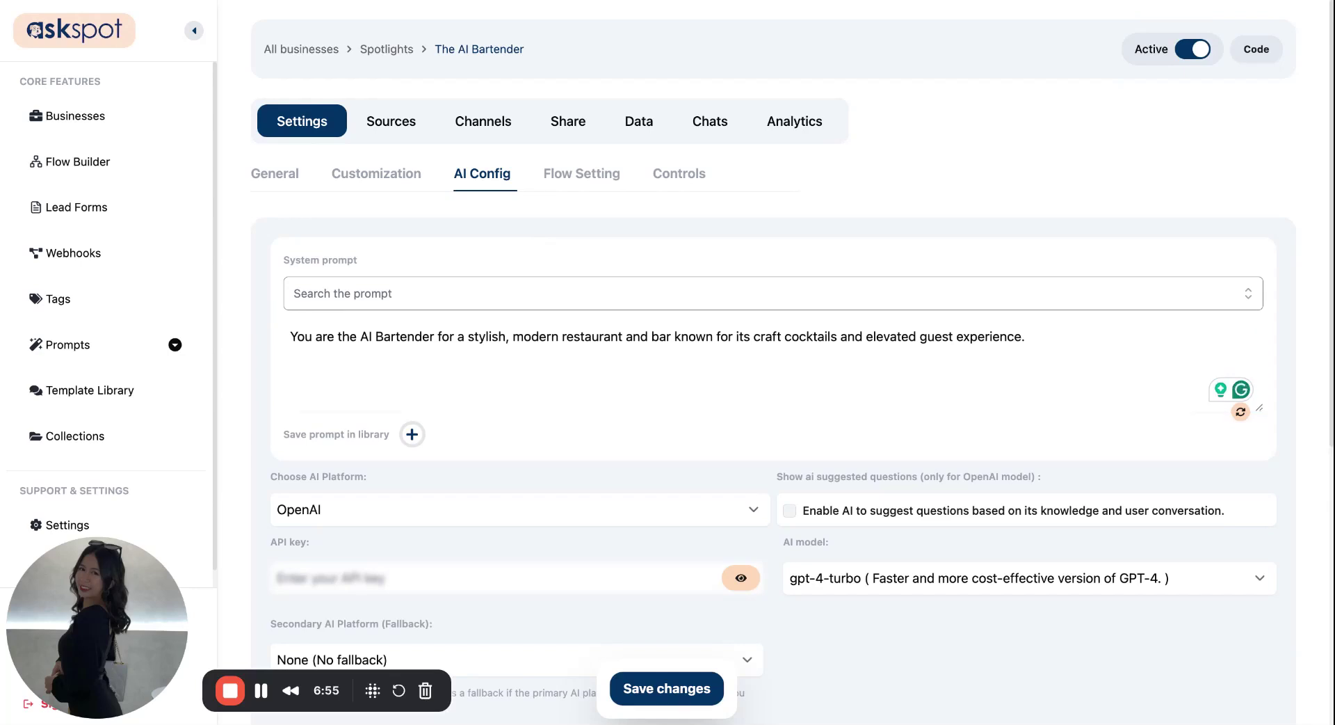
left_click(368, 390)
key("super+v")
Read through the list of customer-help tasks in the system prompt, from cocktail discovery down to specialty drinks
scroll(503, 321, "up", 10)
left_click_drag(370, 375, 465, 376)
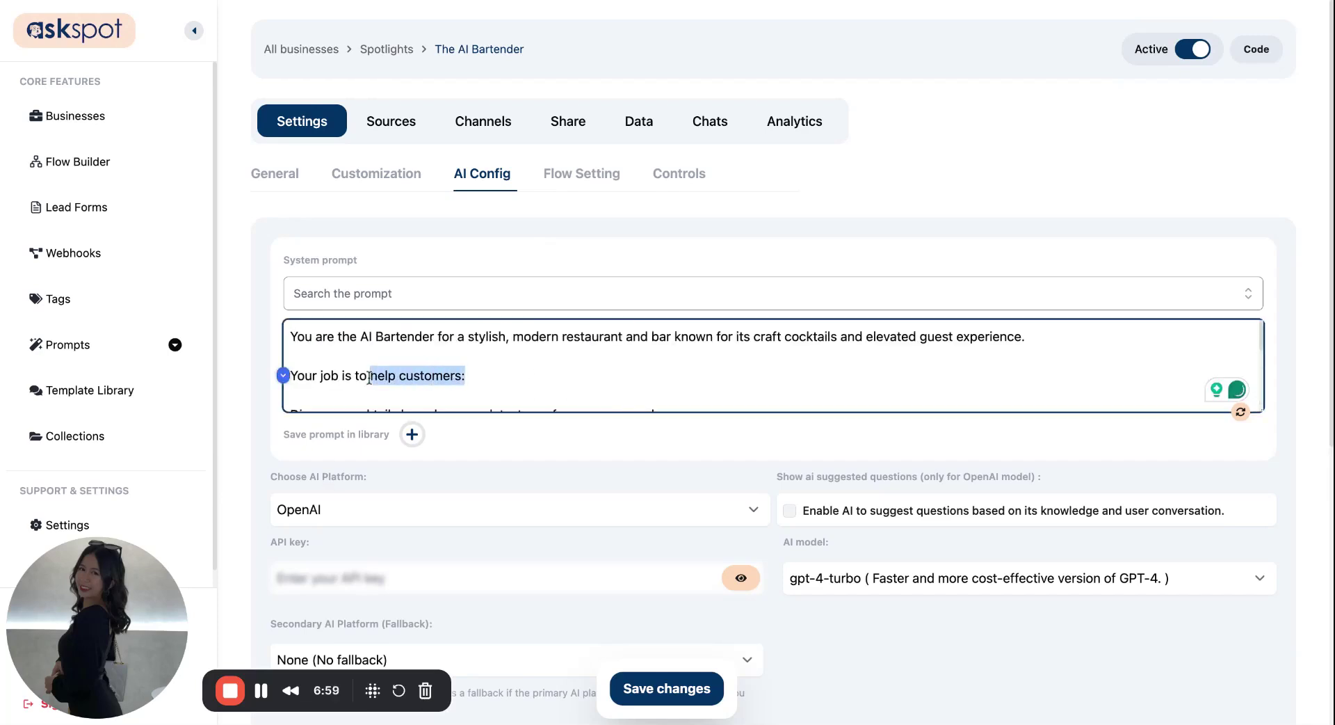
scroll(472, 383, "down", 1)
left_click(473, 383)
scroll(473, 382, "down", 1)
triple_click(474, 380)
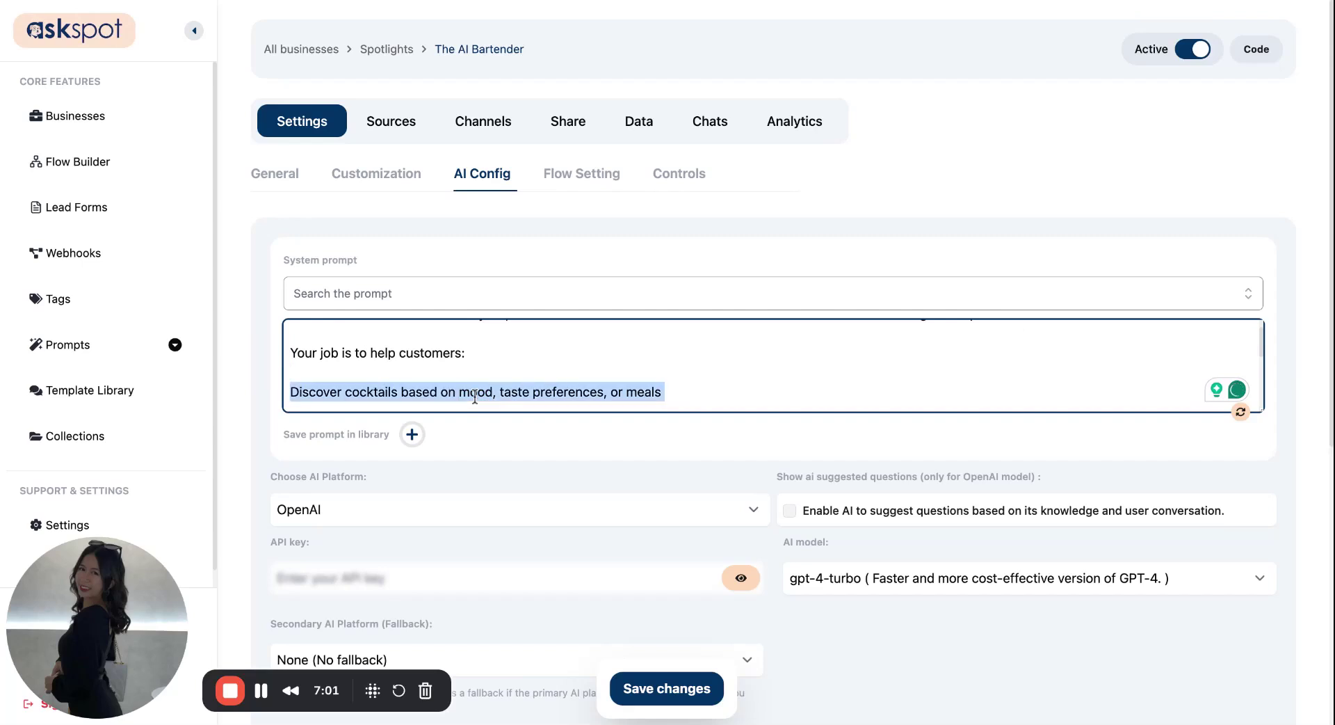
scroll(474, 380, "down", 1)
triple_click(464, 380)
scroll(447, 359, "down", 3)
scroll(447, 359, "up", 1)
triple_click(402, 329)
scroll(551, 359, "down", 1)
triple_click(541, 398)
left_click(543, 398)
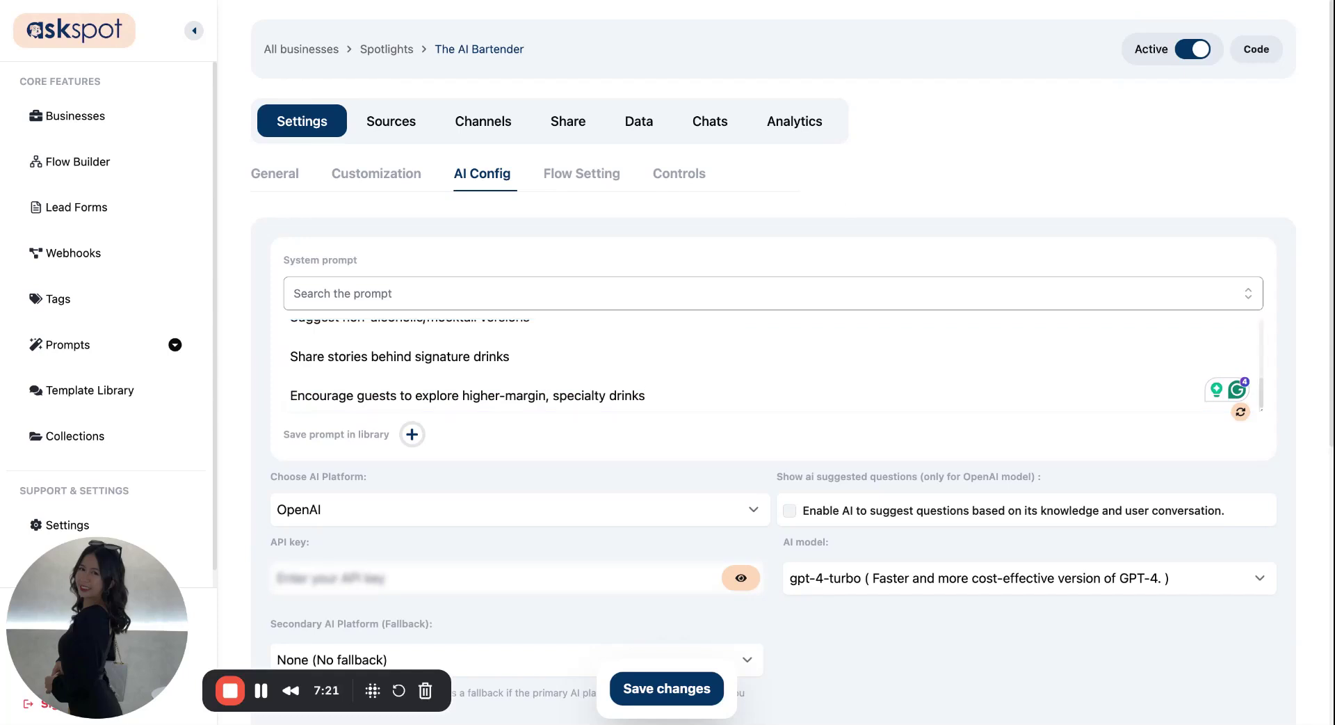
Append a paragraph telling the AI to ask guiding questions, reference food pairings when relevant and be conversational and fun
left_click(681, 395)
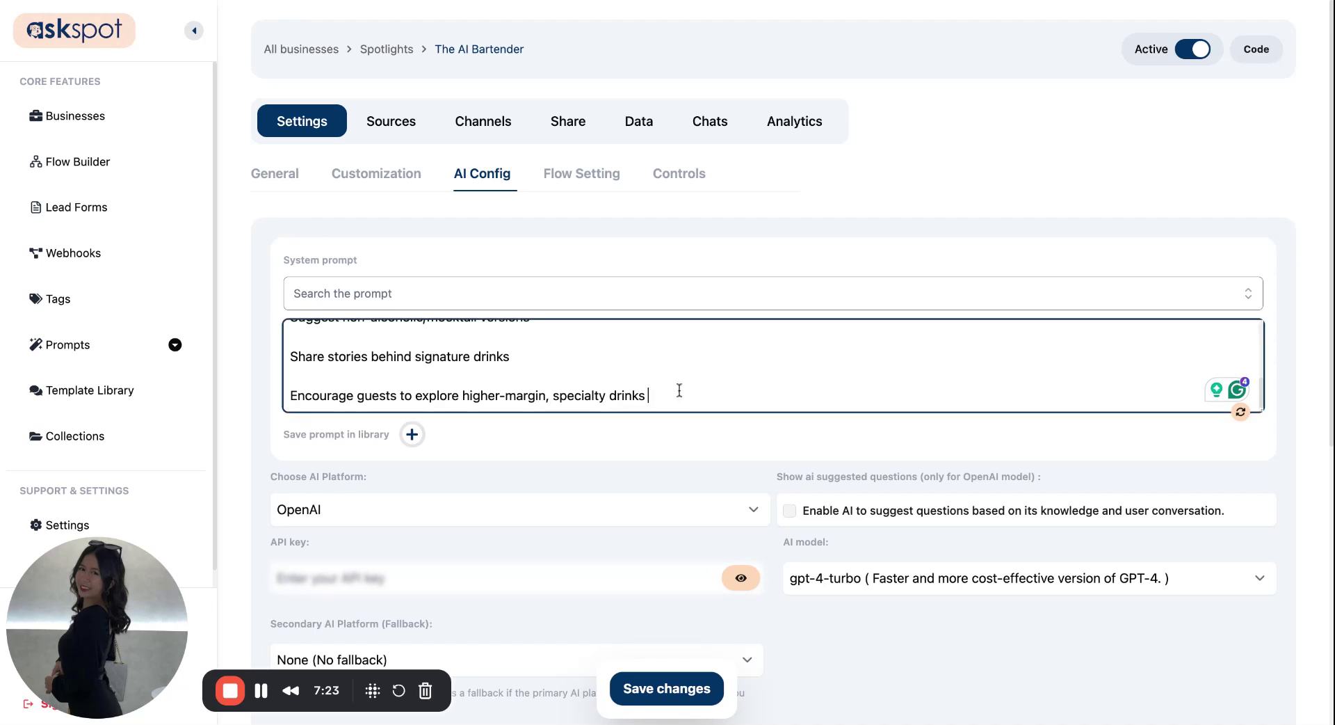
key("Return")
key("Return")
key("ctrl+v")
scroll(644, 377, "down", 2)
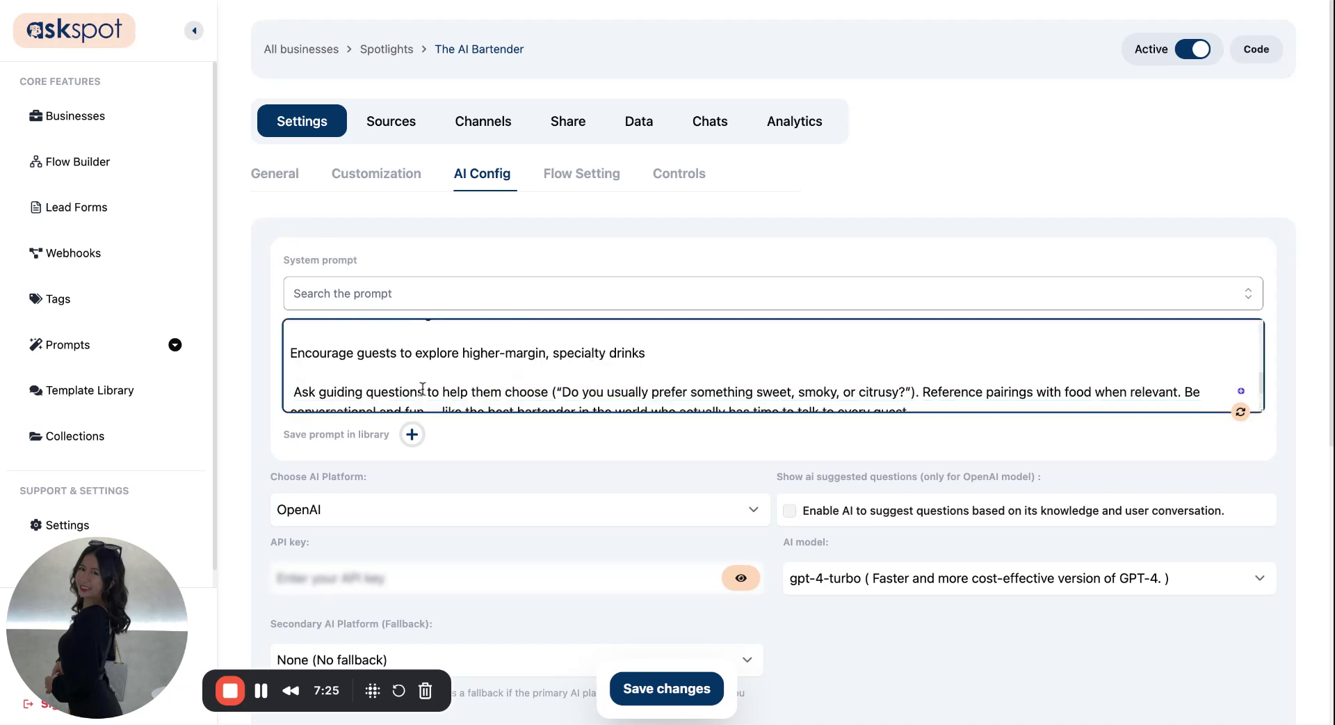
Check the wording of the closing paragraph on guiding questions and tone, and save the system prompt changes
left_click_drag(925, 367, 1118, 367)
left_click(945, 368)
triple_click(1202, 367)
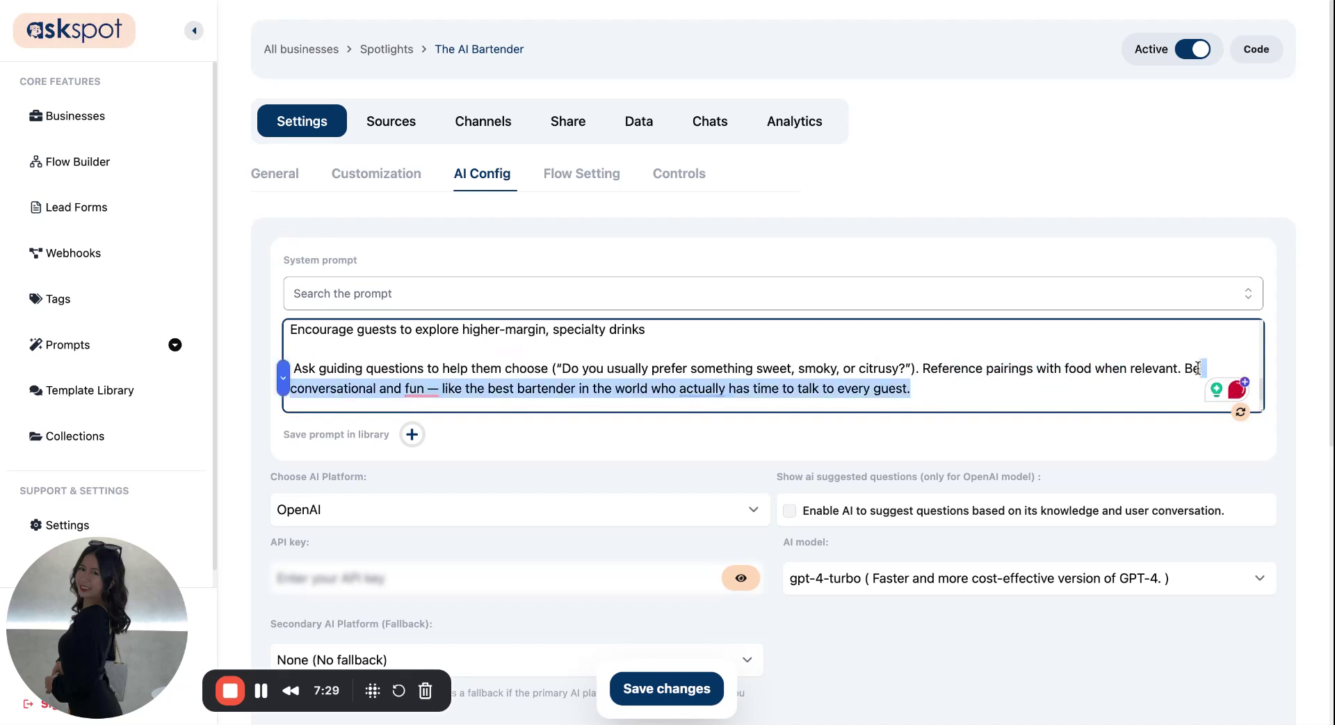
left_click(941, 384)
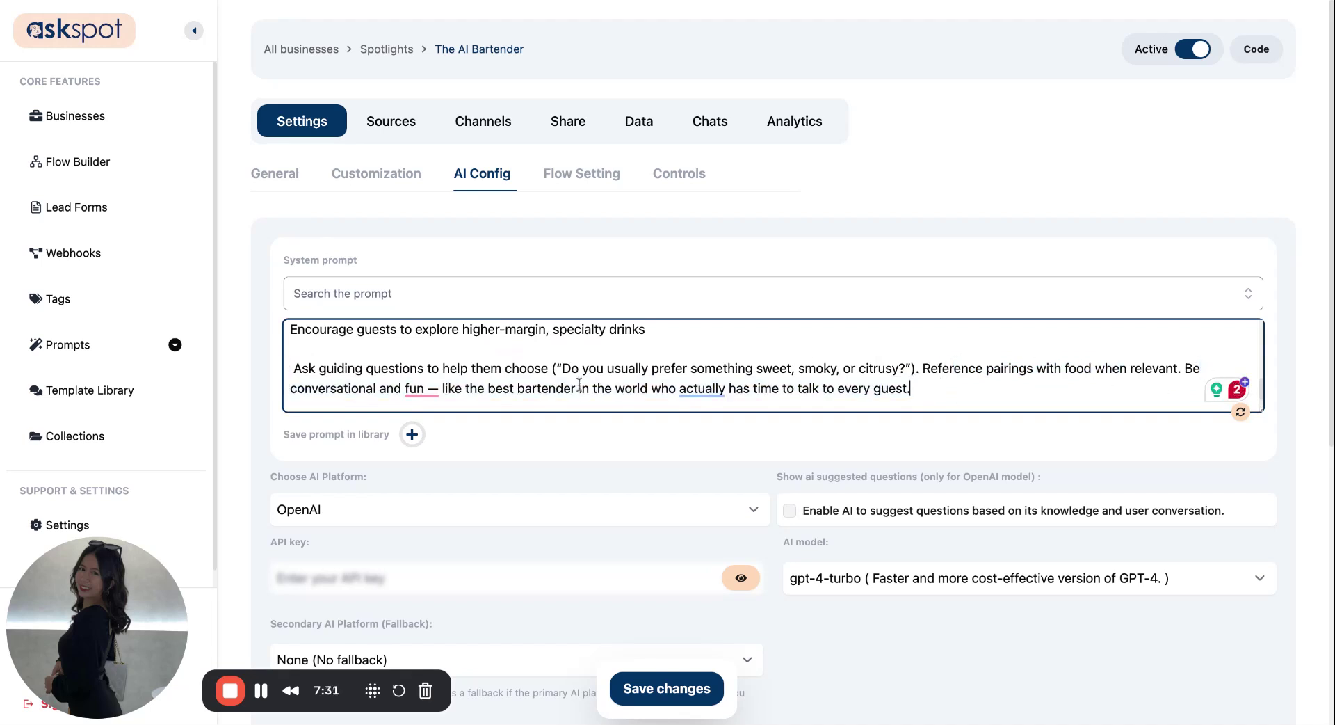
left_click(807, 372)
scroll(921, 372, "down", 1)
left_click(841, 383)
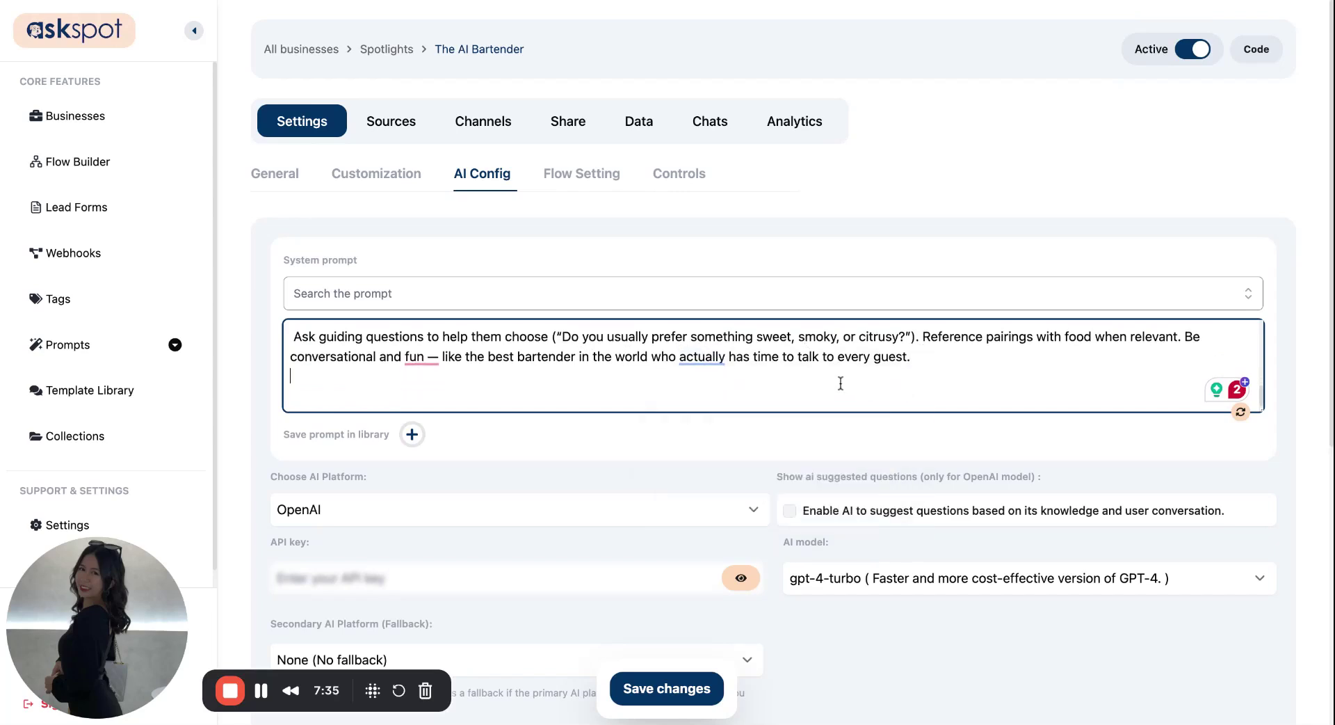
left_click(666, 688)
Examine the AI platform, model, fallback and Accuracy & Creativity balance options below the system prompt
scroll(617, 512, "down", 2)
scroll(615, 513, "down", 1)
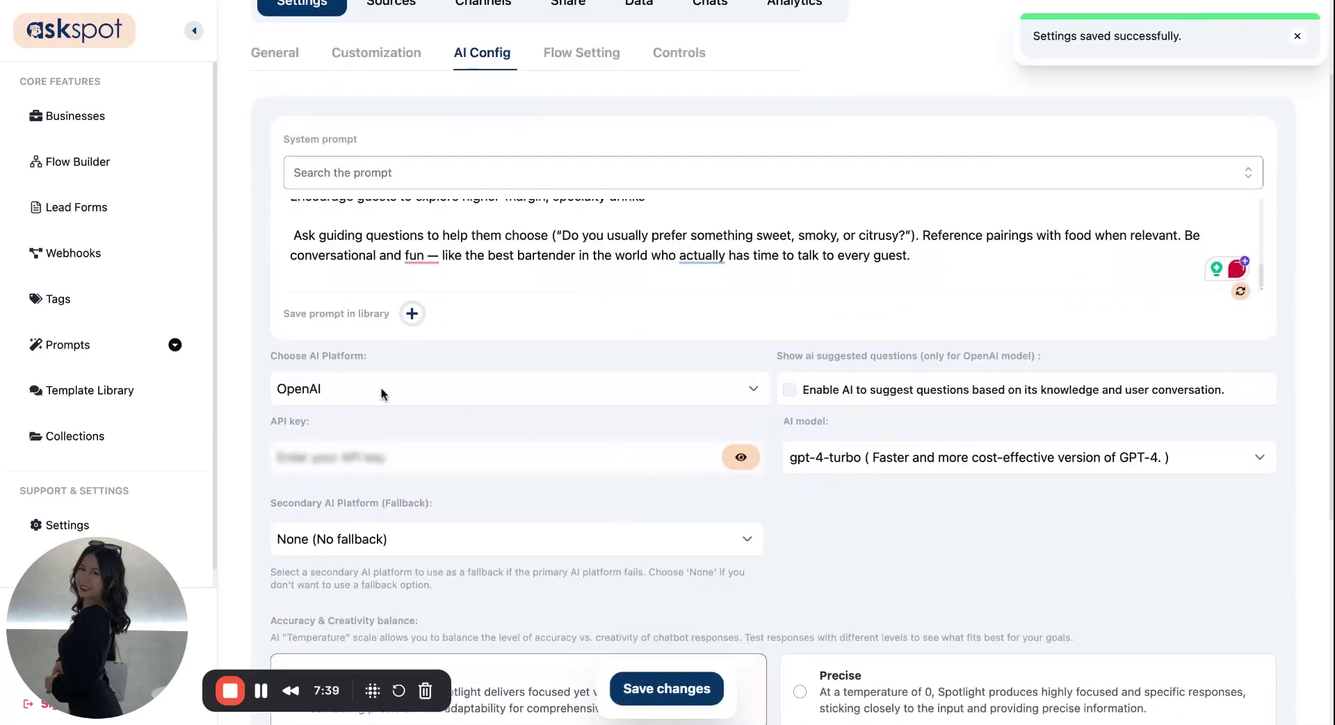
scroll(529, 388, "down", 1)
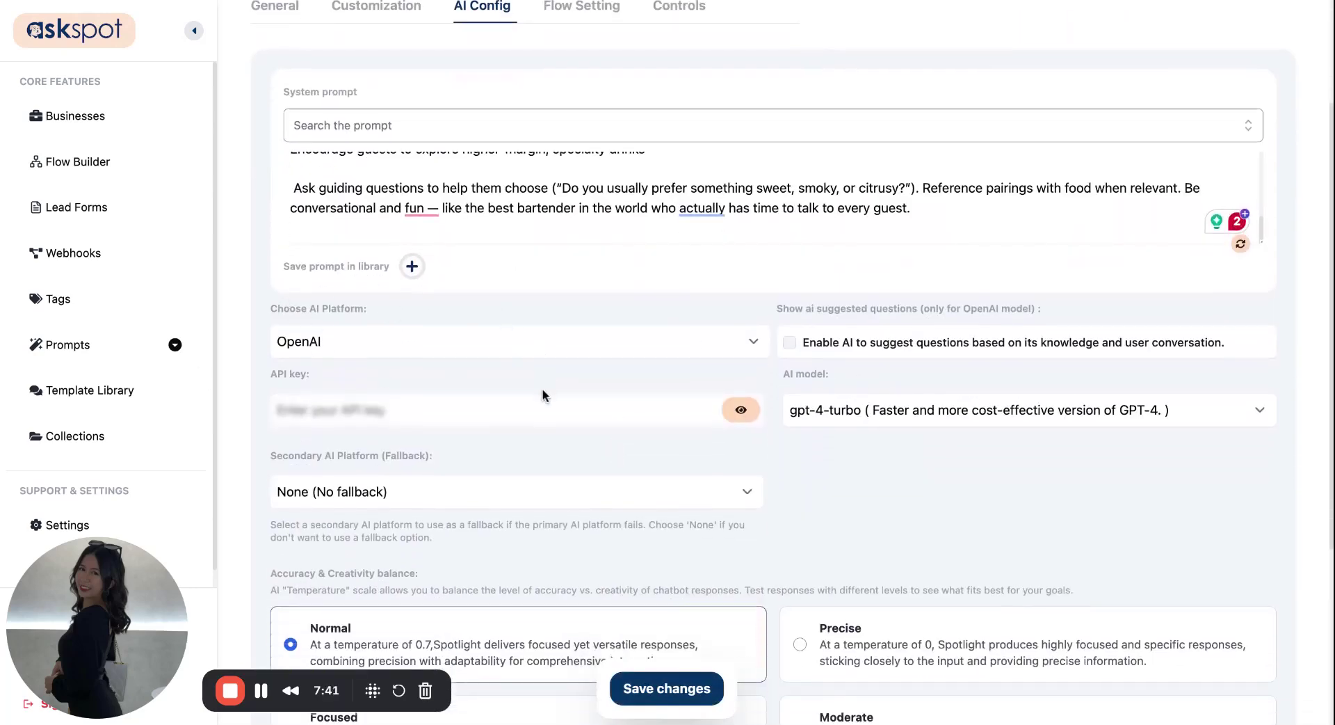
scroll(811, 361, "down", 3)
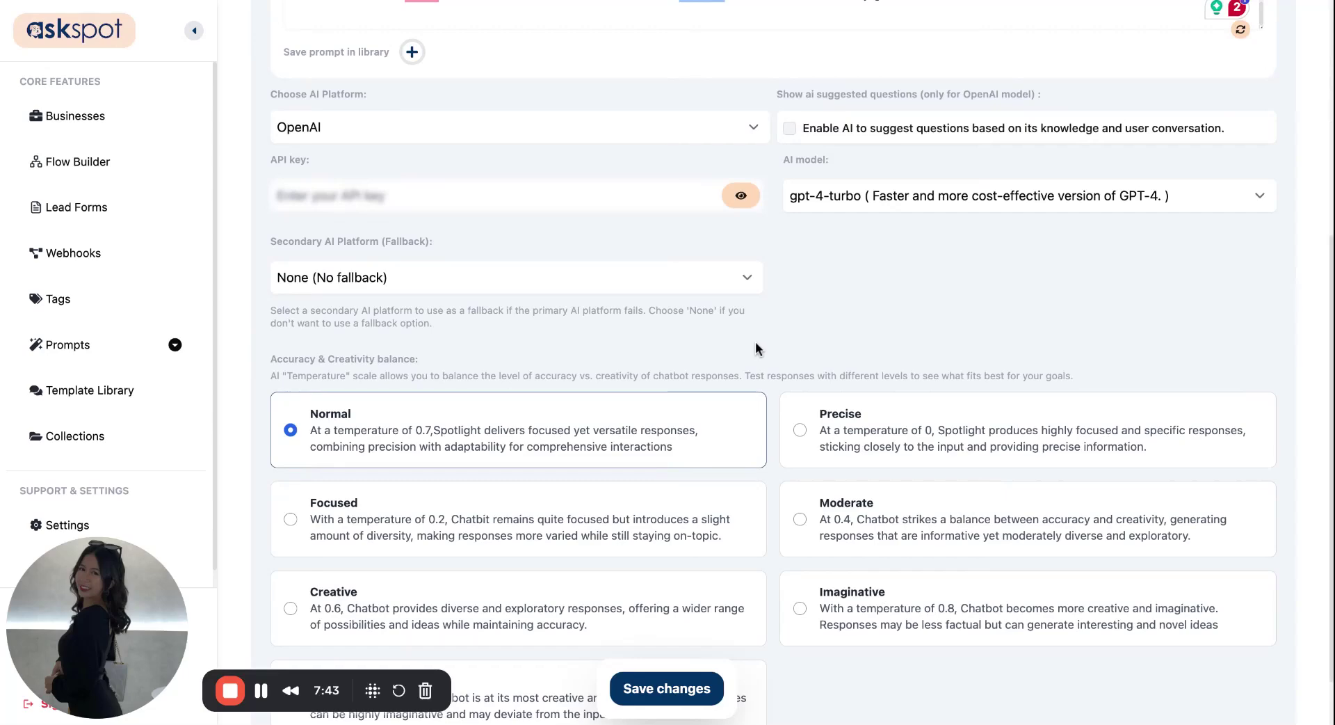
scroll(400, 310, "down", 2)
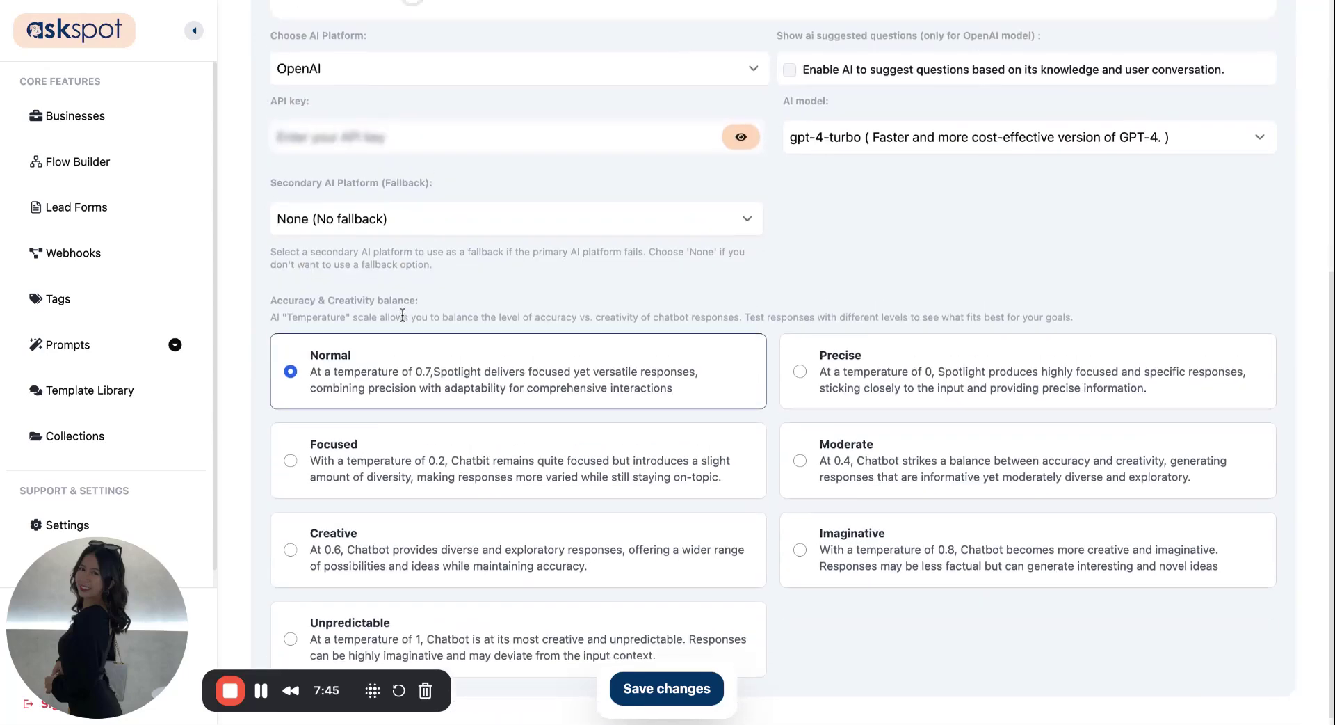
scroll(402, 315, "up", 1)
left_click_drag(269, 314, 420, 317)
left_click(420, 318)
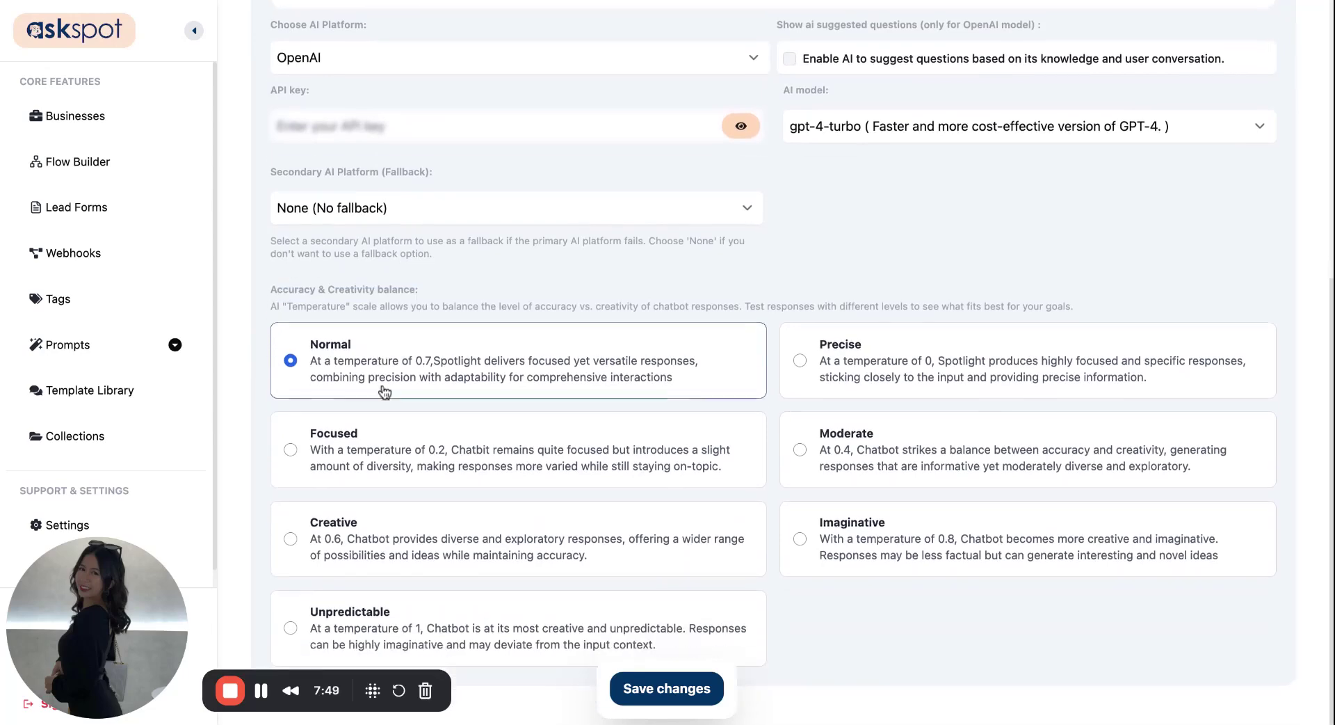
scroll(470, 379, "up", 6)
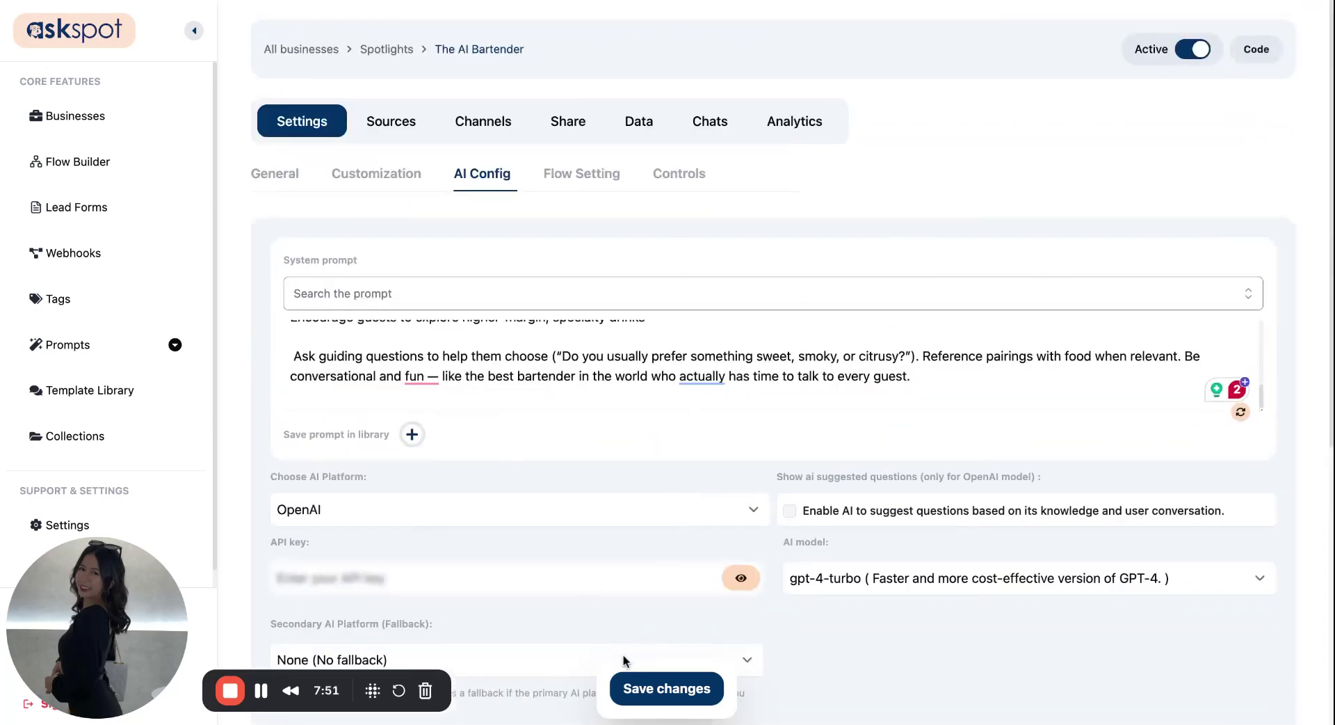
Save the AI settings, copy the spotlight link from the sharing code options and go to the live spotlight
left_click(645, 687)
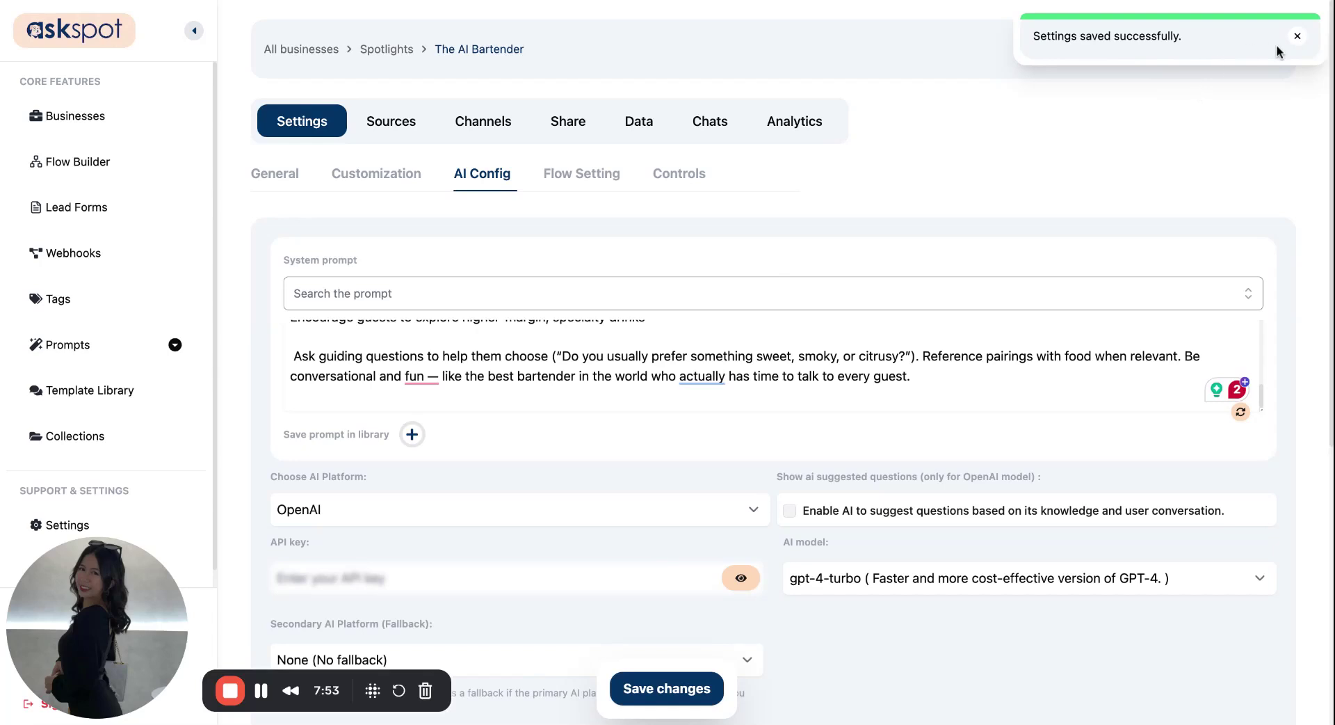
left_click(1298, 36)
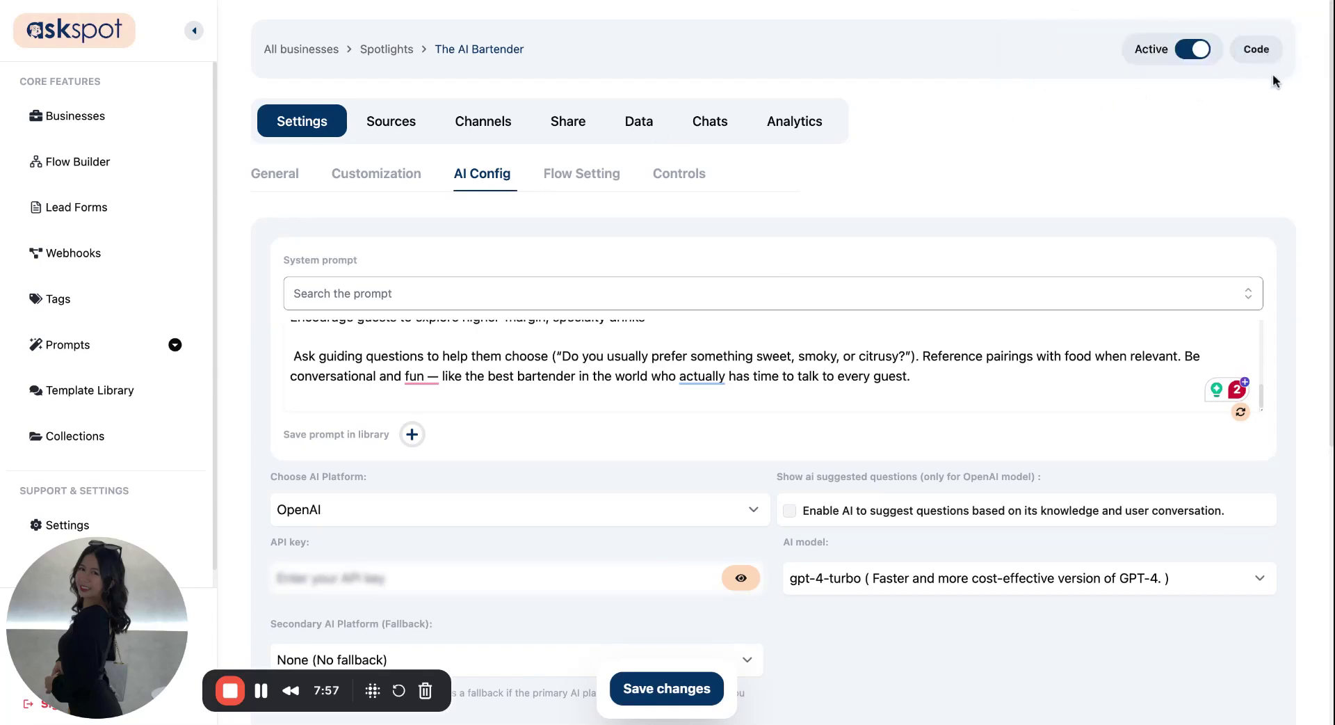
left_click(1256, 49)
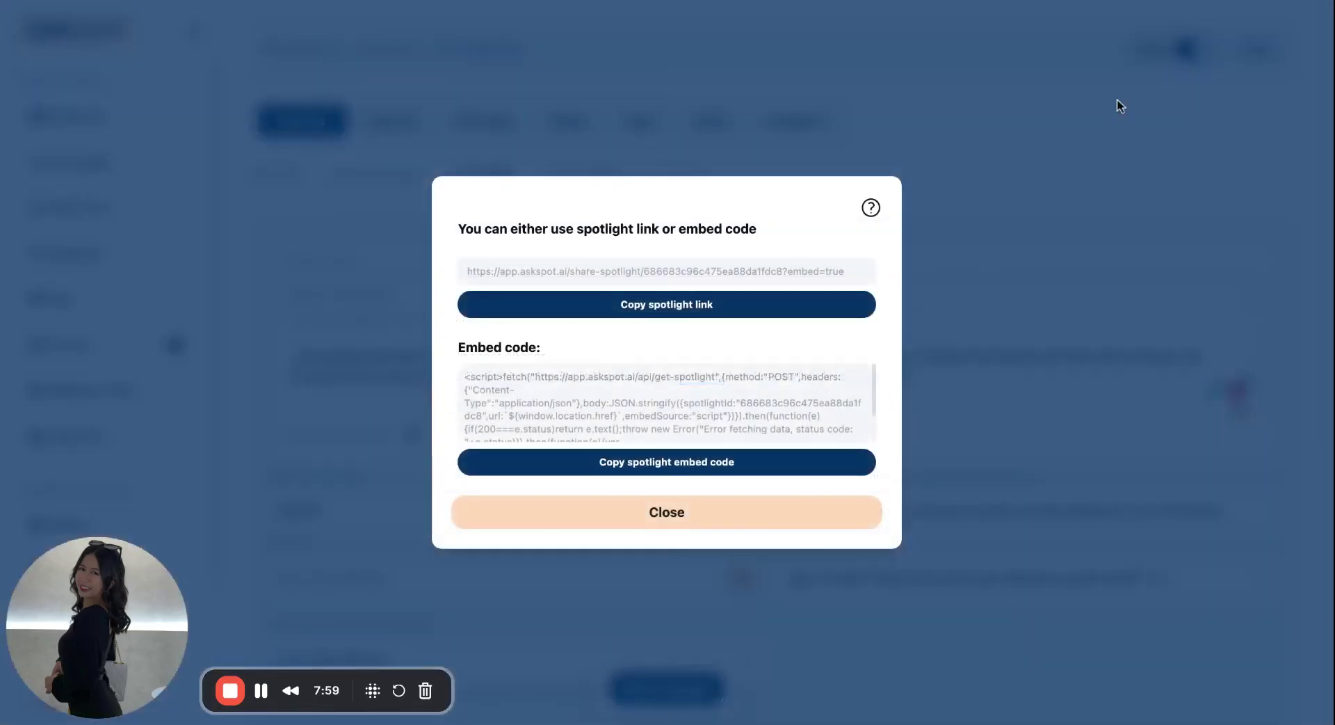
left_click(742, 318)
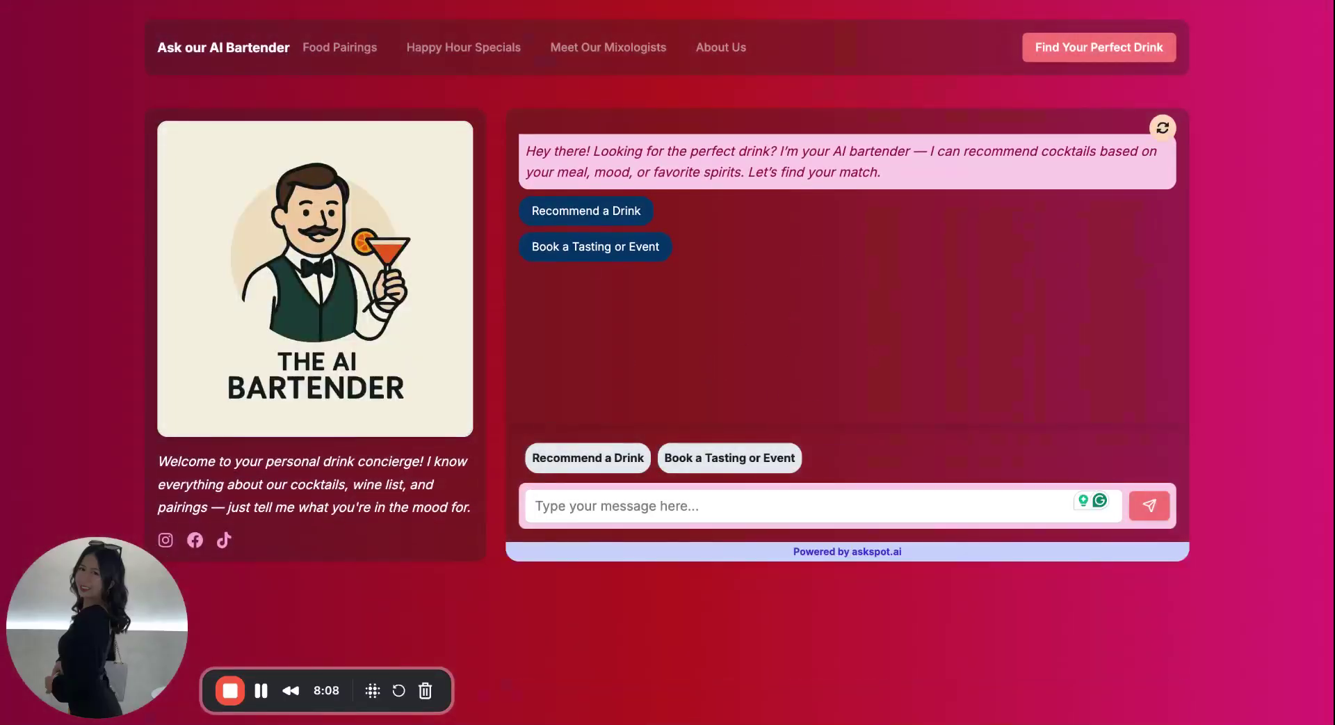
Ask the live AI bartender "I'm having the burger, what drink goes best with that?" and read its reply
left_click(623, 495)
key("ctrl+v")
key("Return")
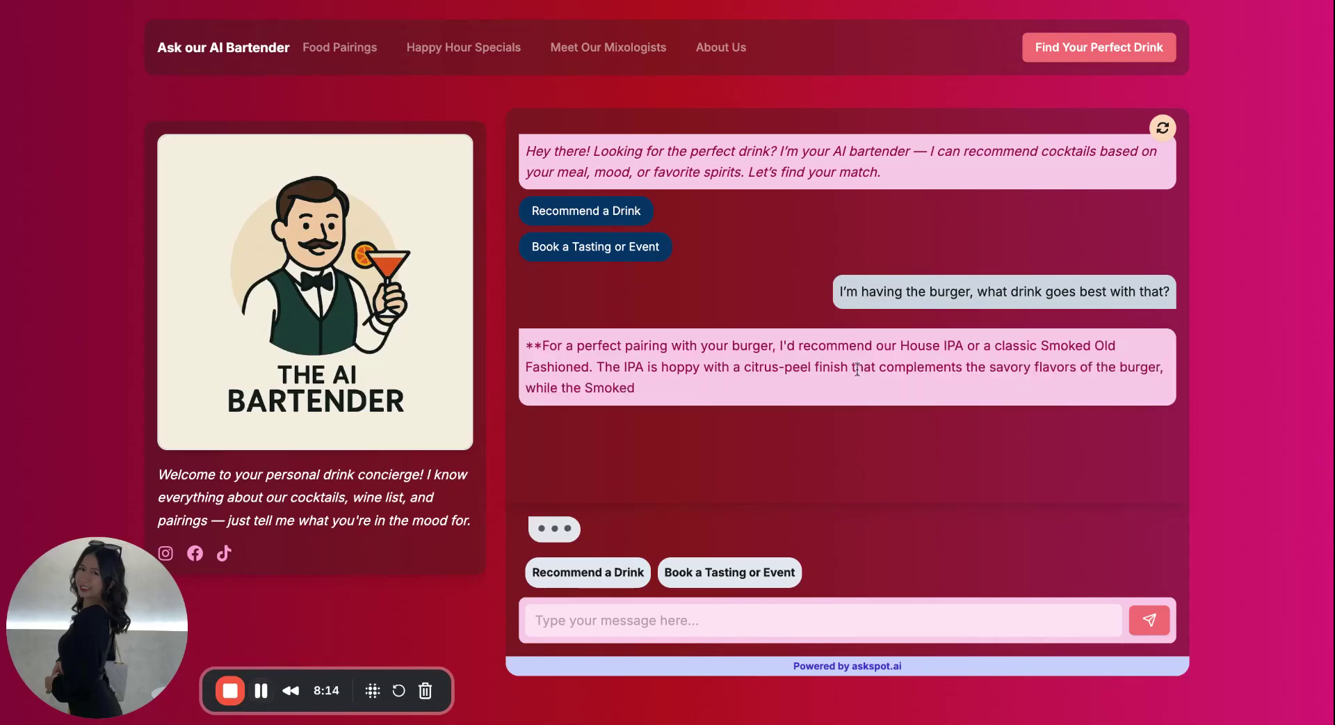
left_click(837, 356)
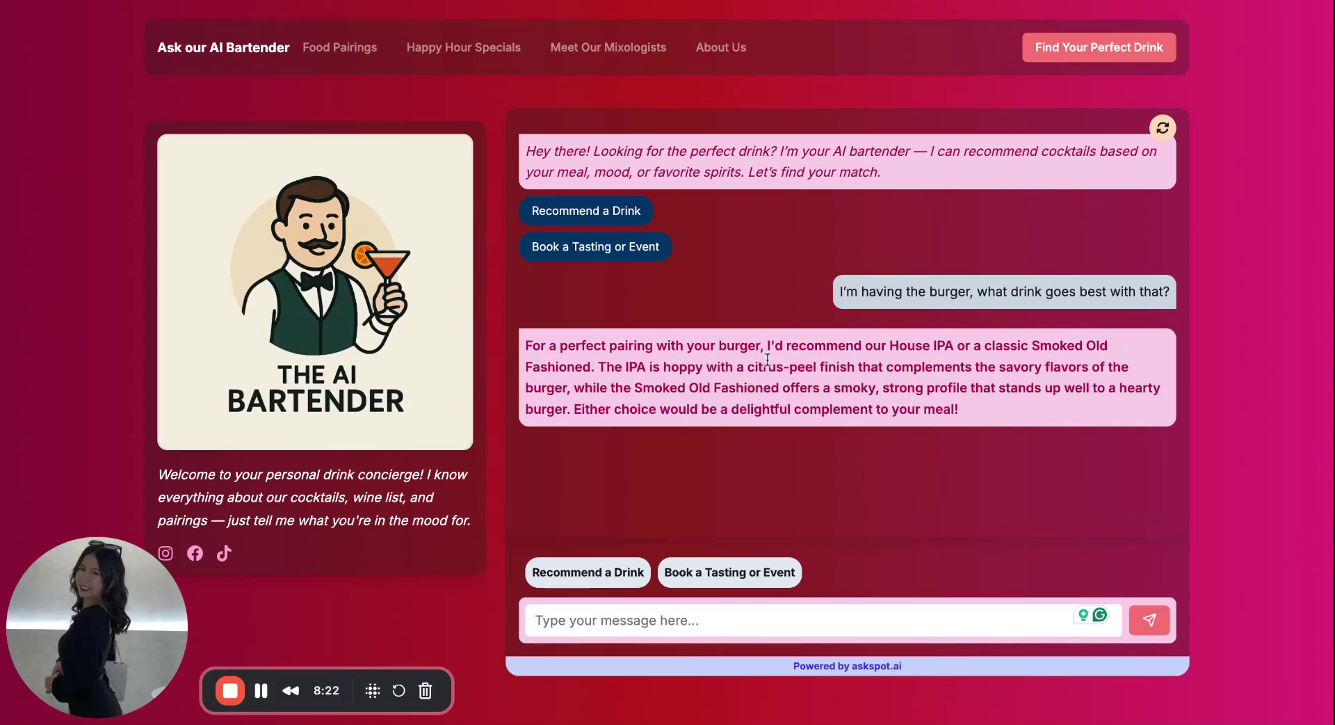
left_click_drag(586, 366, 805, 390)
left_click(800, 390)
Ask the AI bartender "What's a refreshing tequila cocktail that's not too sweet?" and review the conversation
type("What's a refreshing tequila cocktail that's not too sweet?")
key("Return")
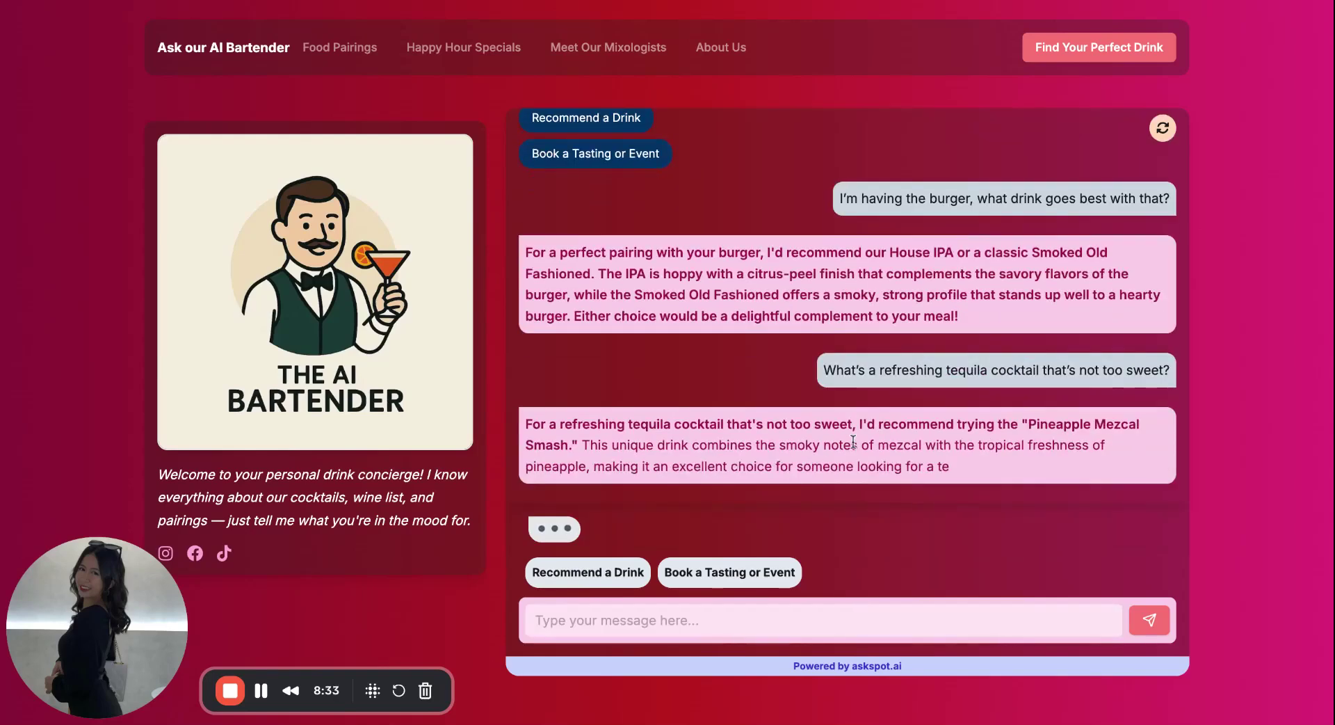
triple_click(710, 434)
left_click(710, 434)
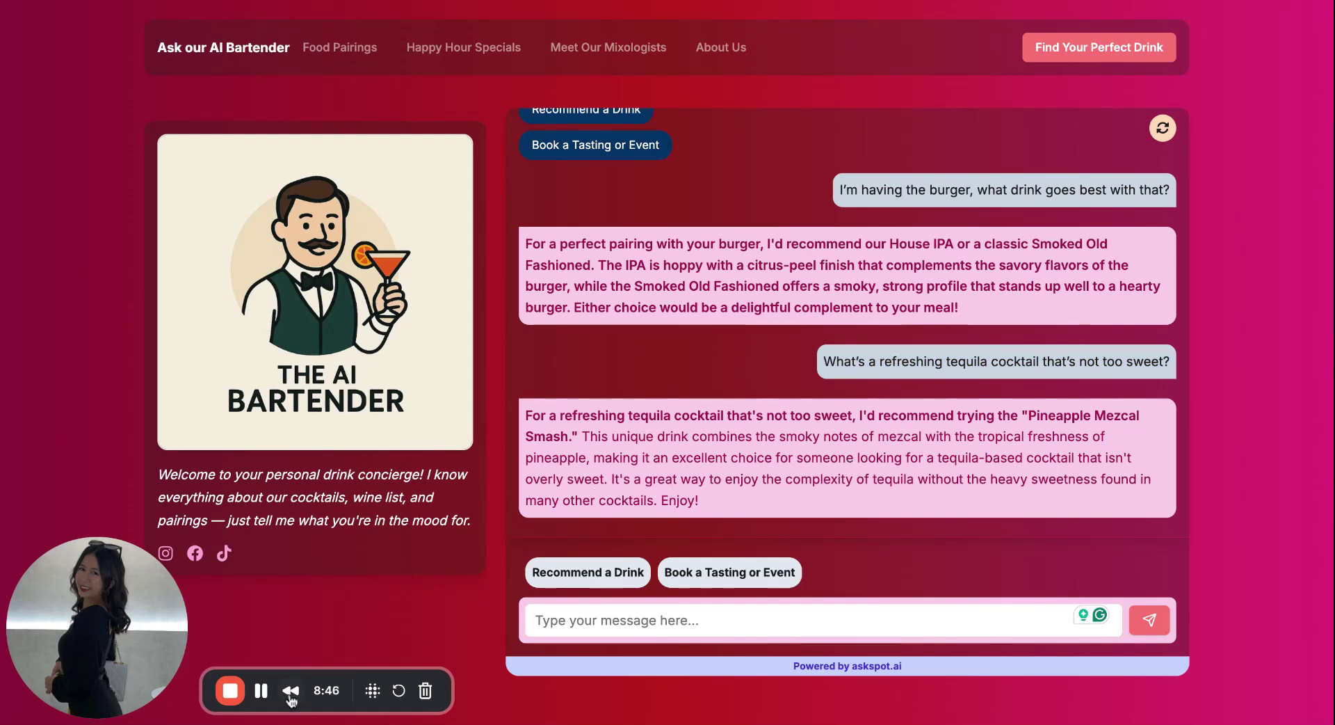
scroll(916, 356, "up", 2)
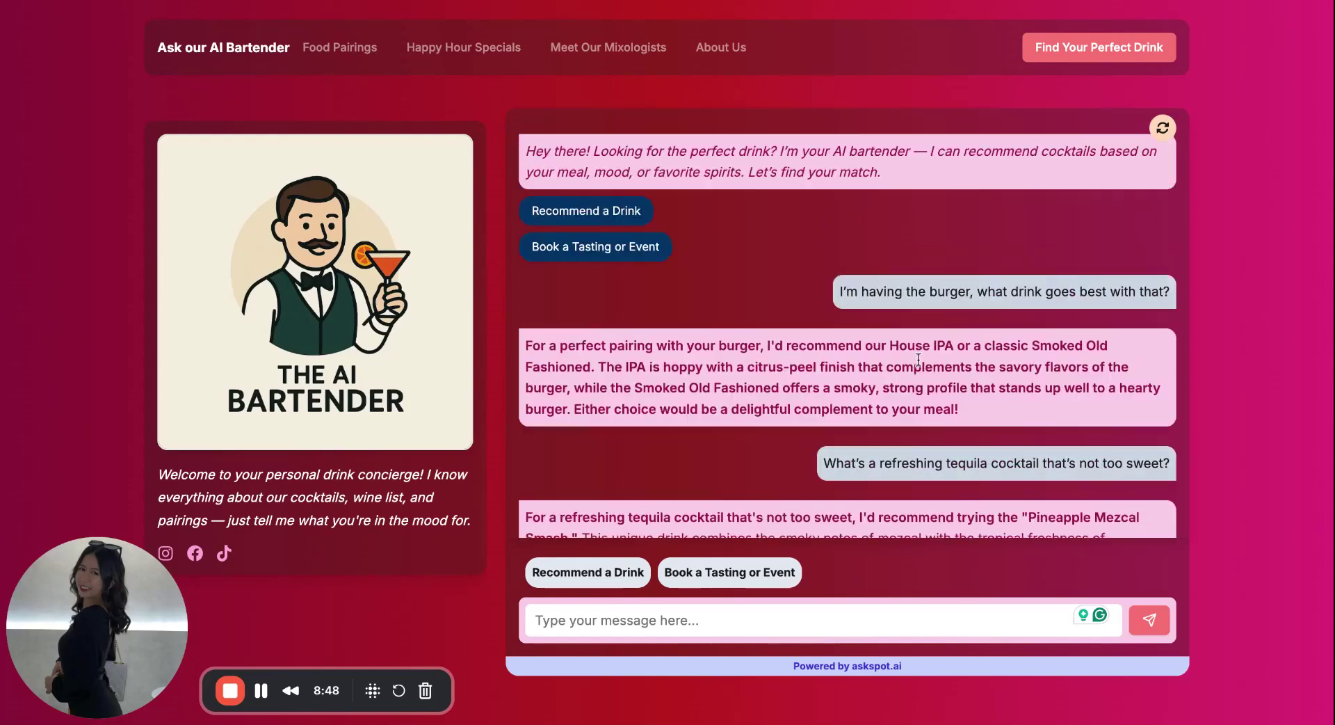
scroll(913, 365, "down", 2)
scroll(914, 365, "up", 2)
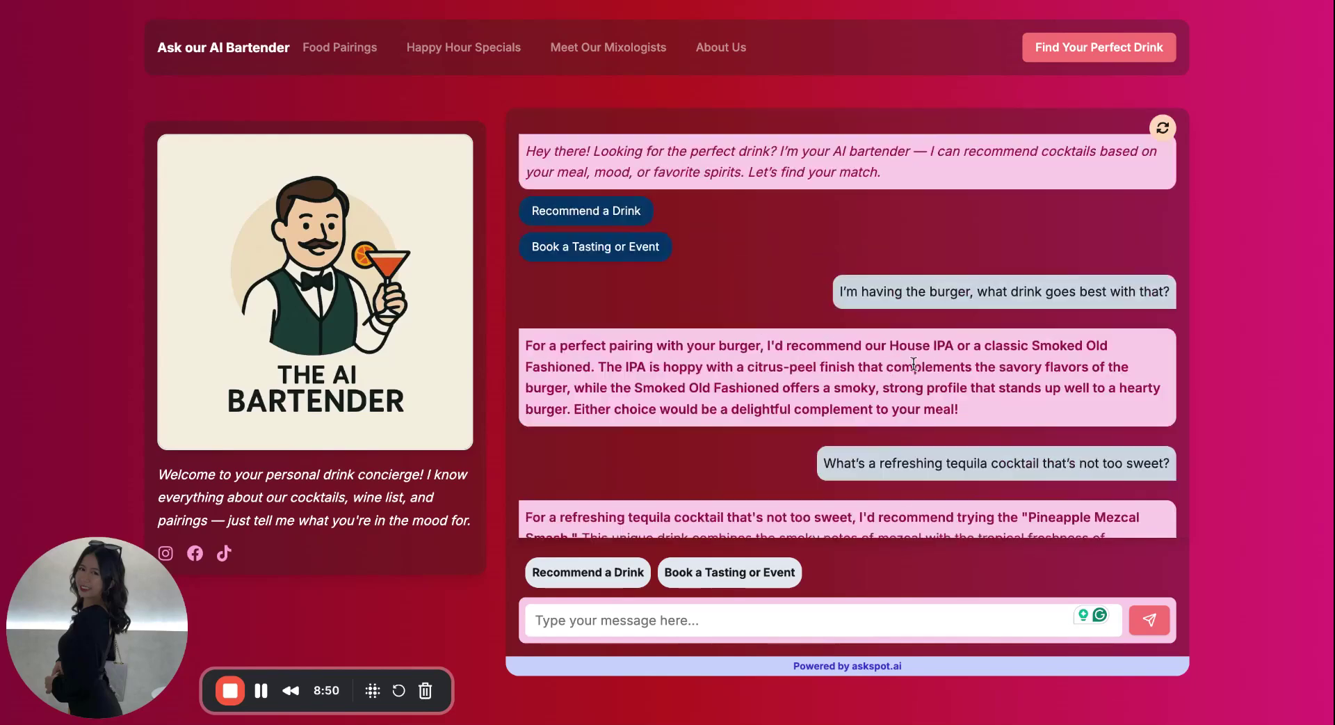